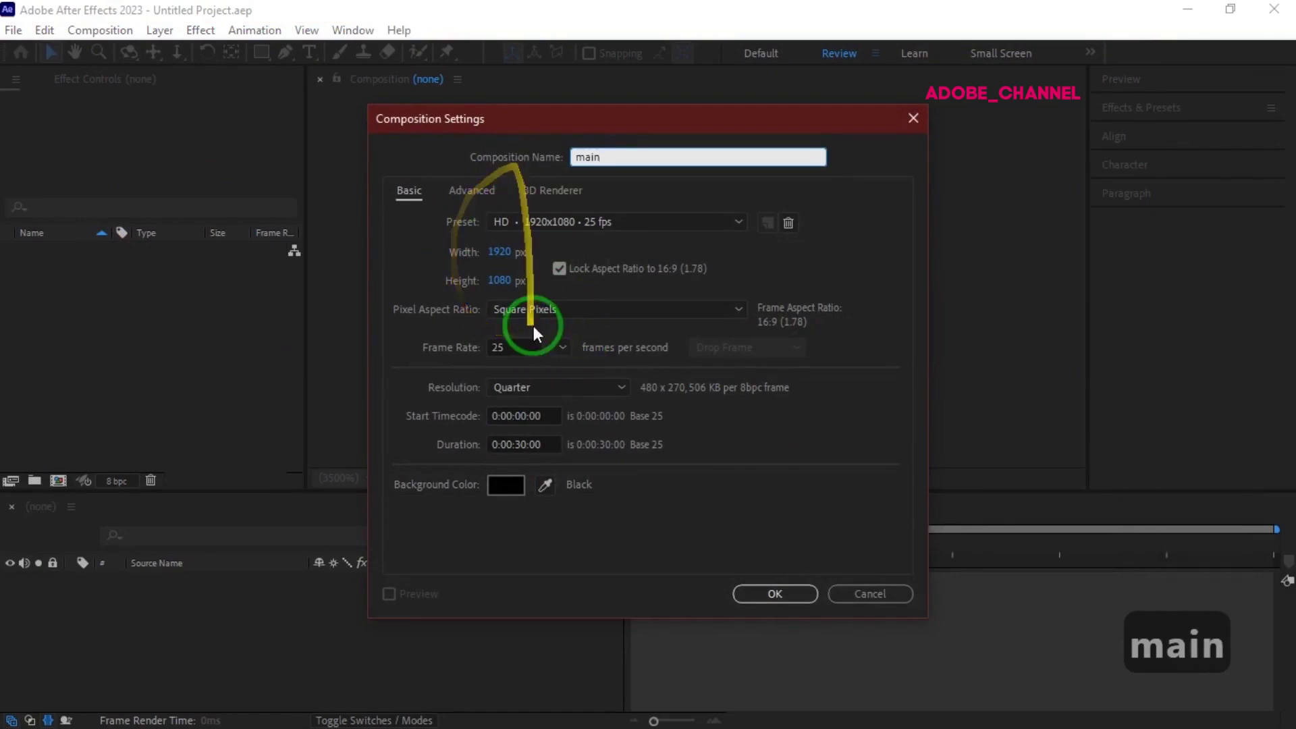
# - Create the 1920x1080, 25 fps composition main and add a comp-sized black solid named mir to it
pyautogui.click(776, 591)
pyautogui.rightClick(314, 598)
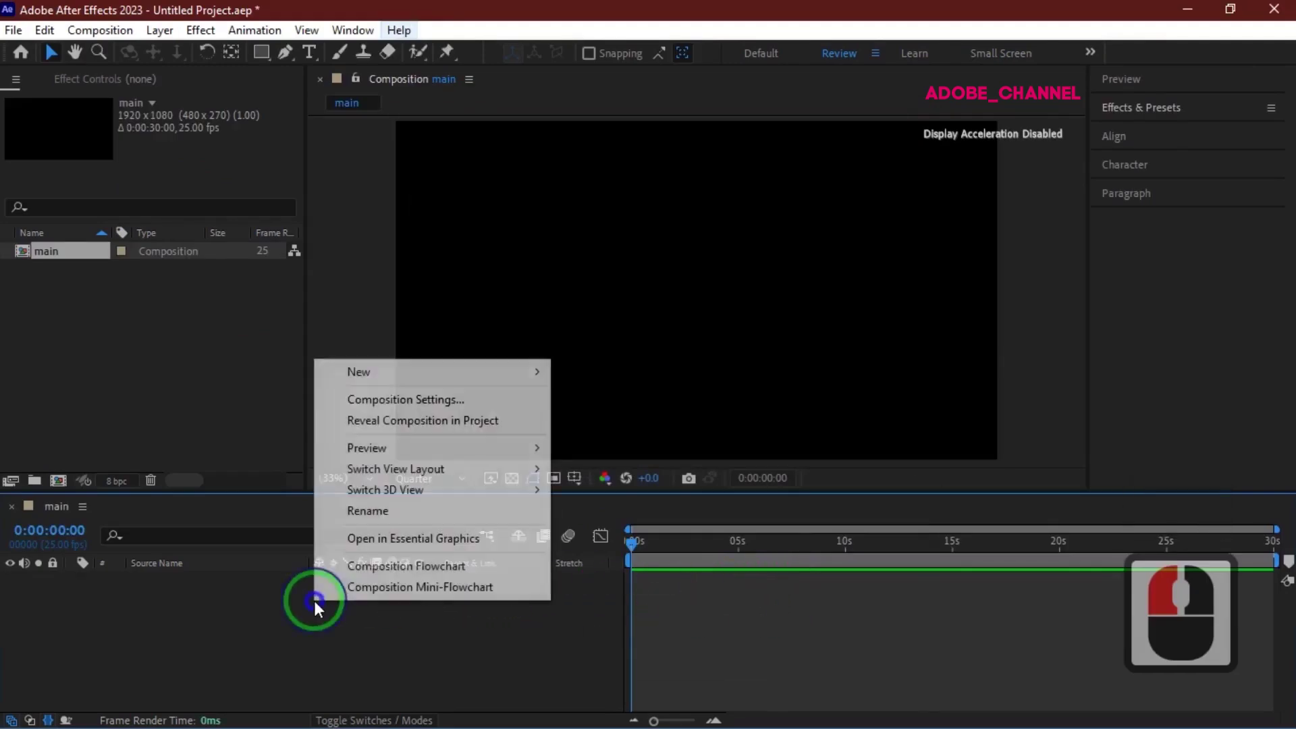
pyautogui.moveTo(361, 373)
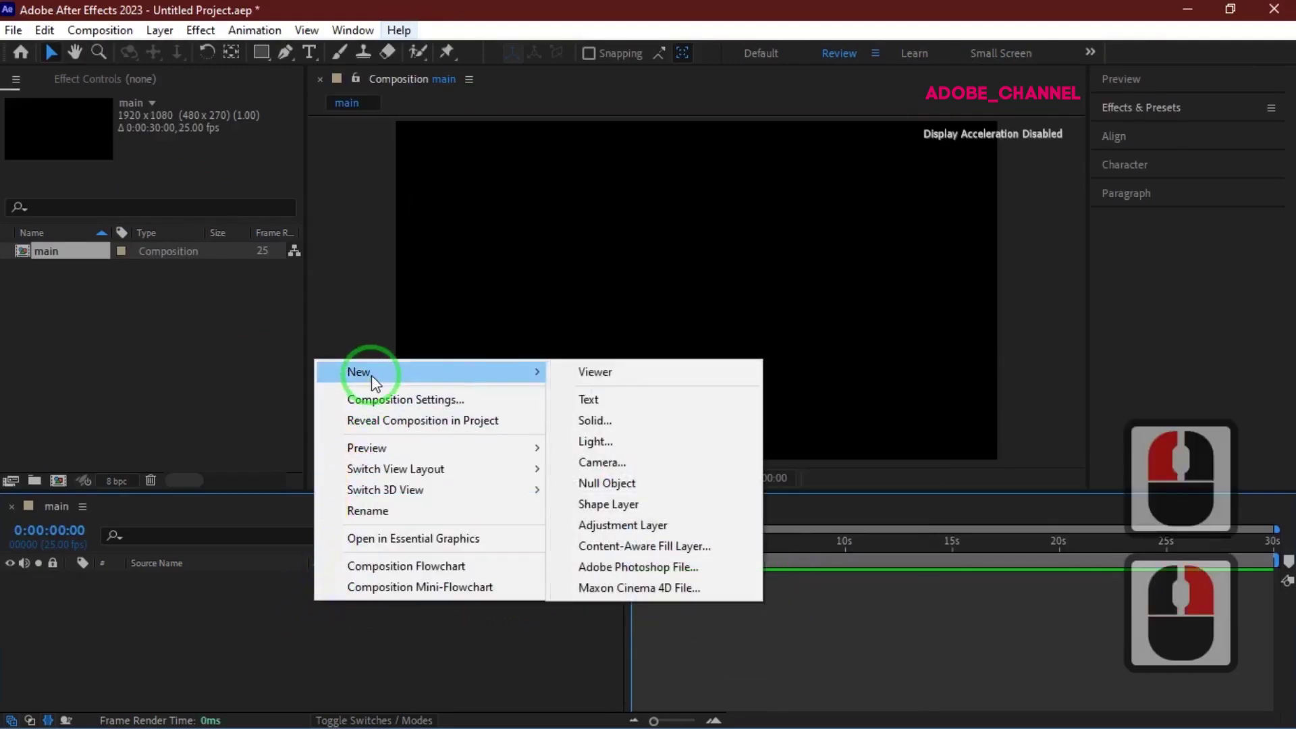
pyautogui.click(603, 419)
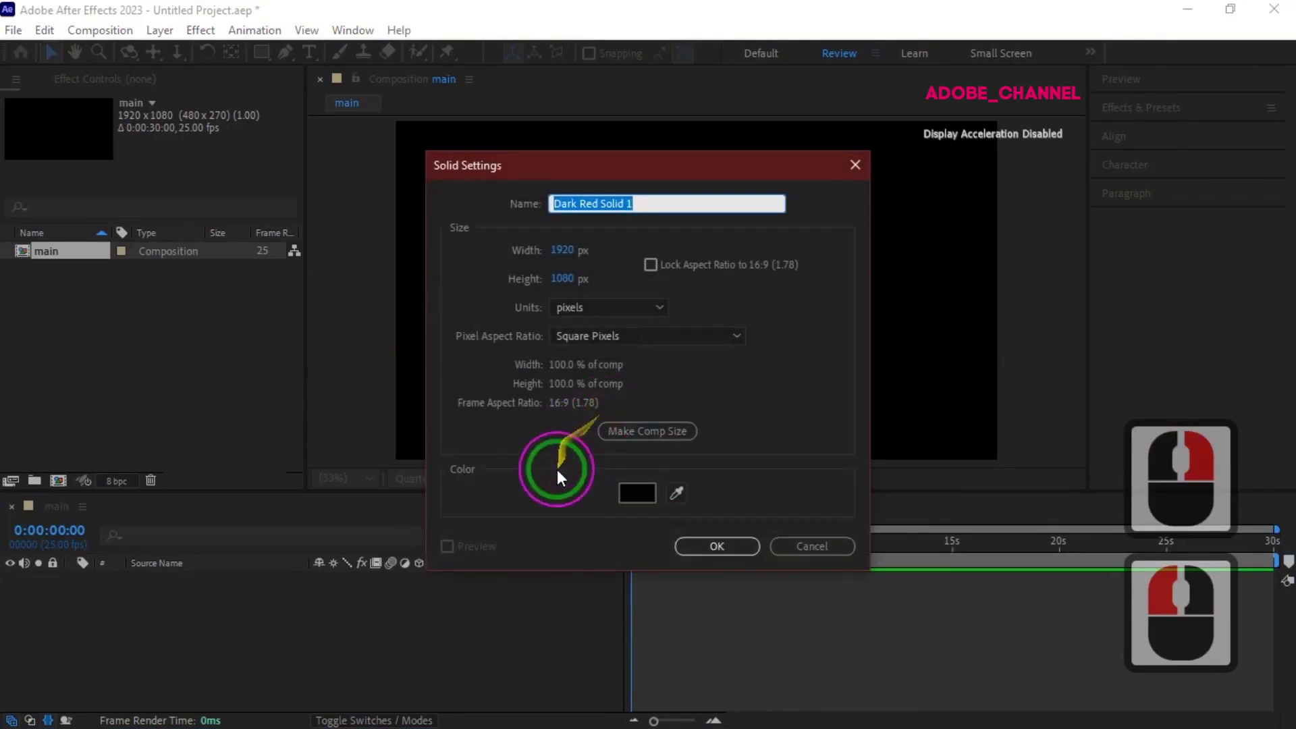
pyautogui.write('mir')
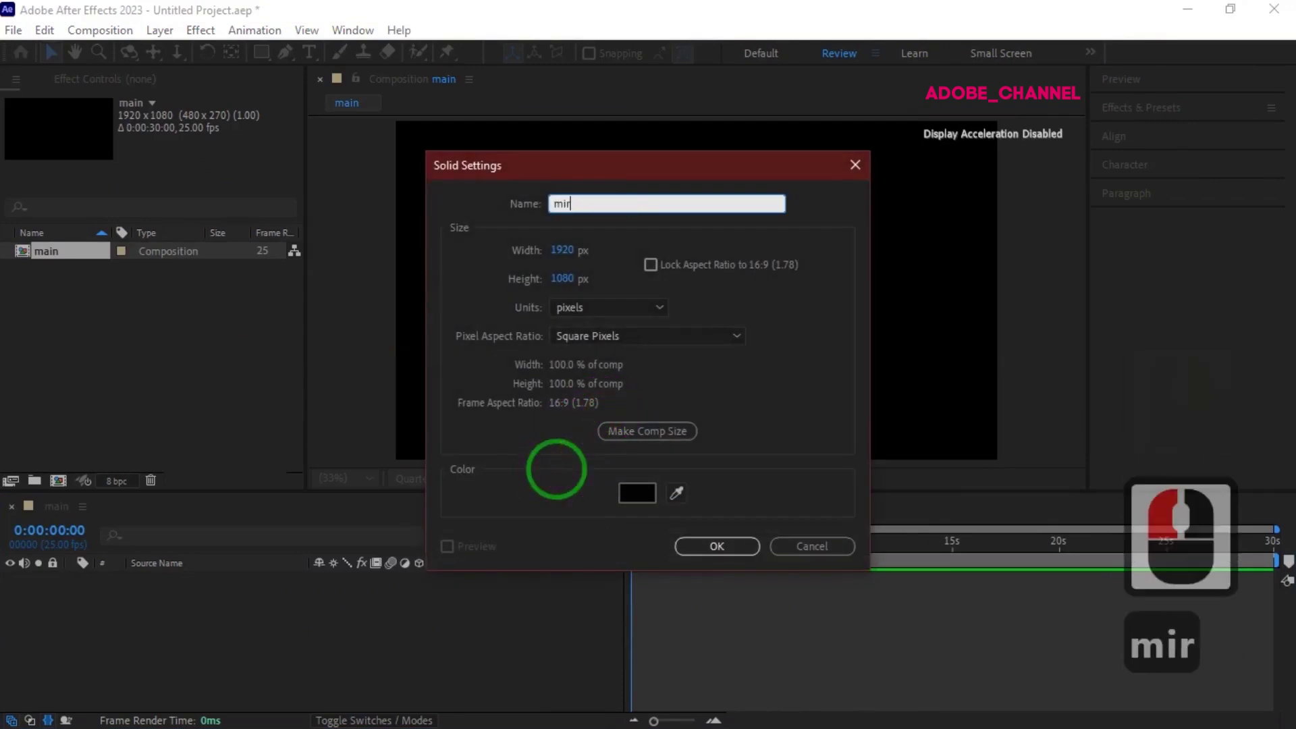
pyautogui.click(705, 545)
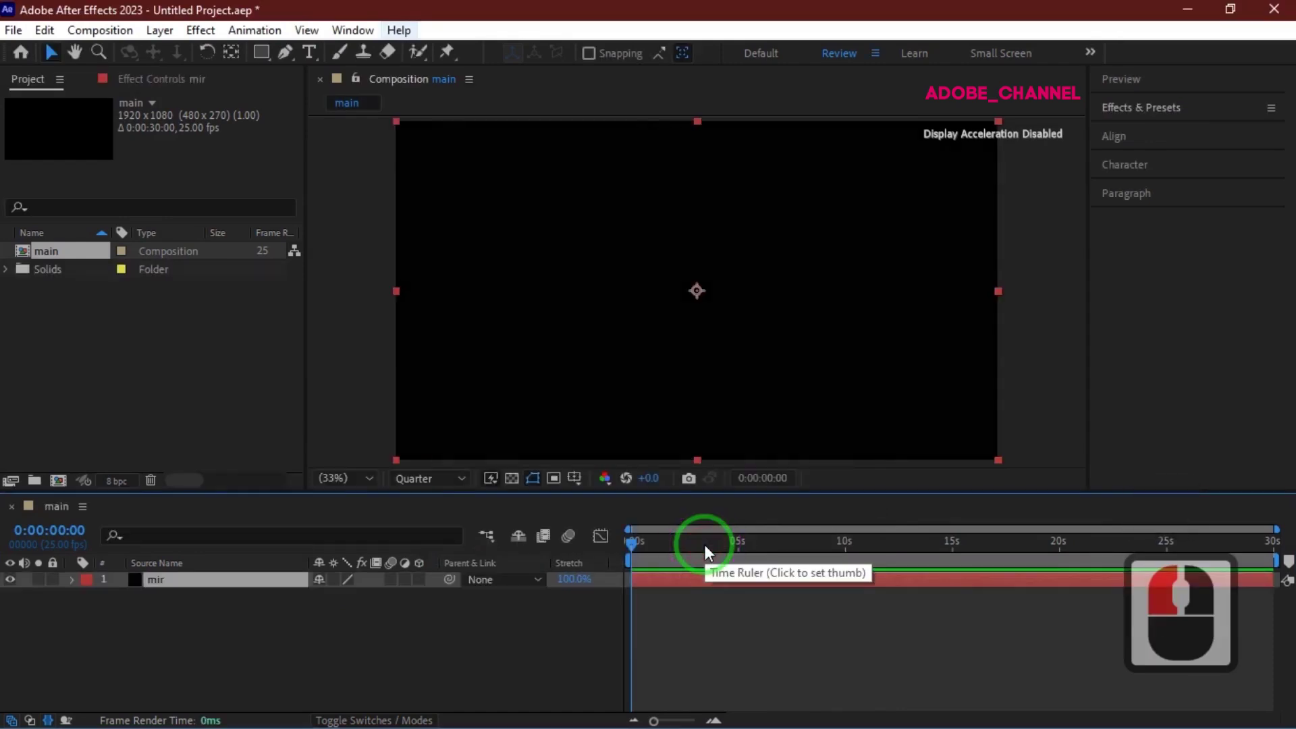
# - Search the effects for mir and apply the RG Trapcode Mir 3 effect to the mir solid
pyautogui.click(1169, 106)
pyautogui.click(1157, 135)
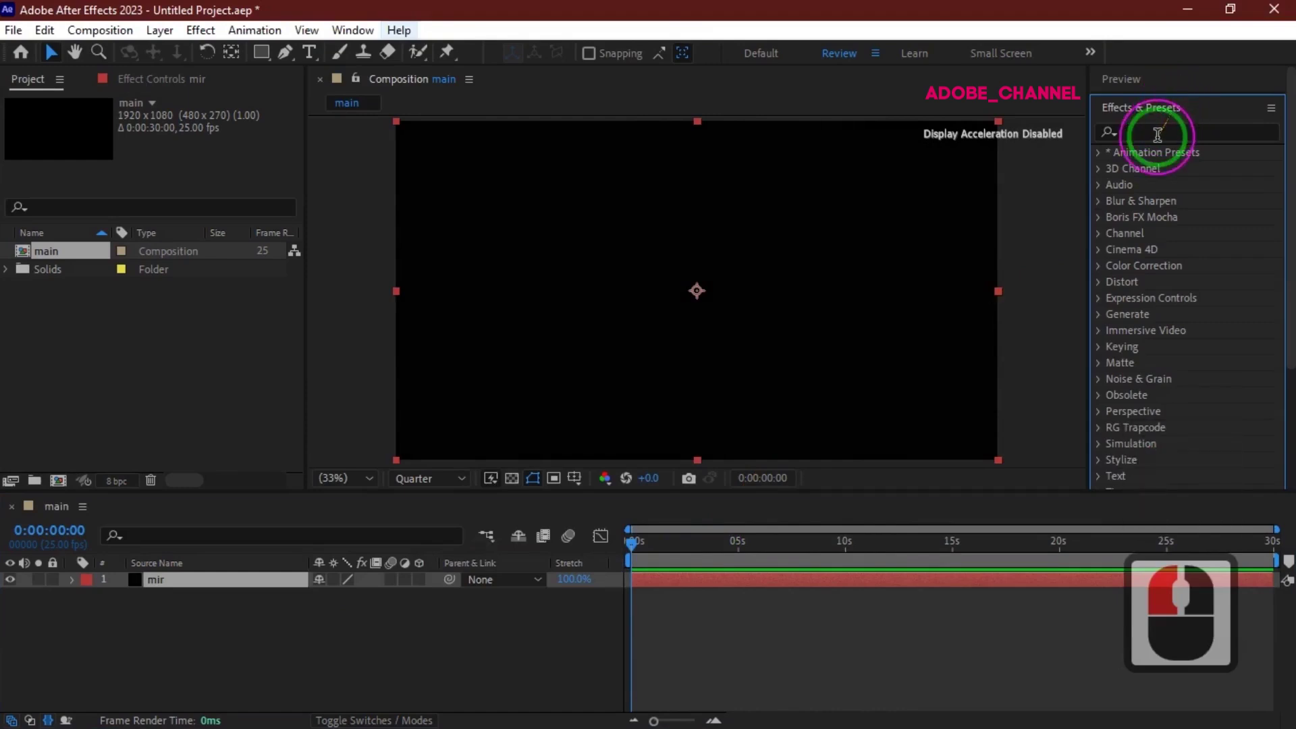
pyautogui.click(1157, 135)
pyautogui.write('mir')
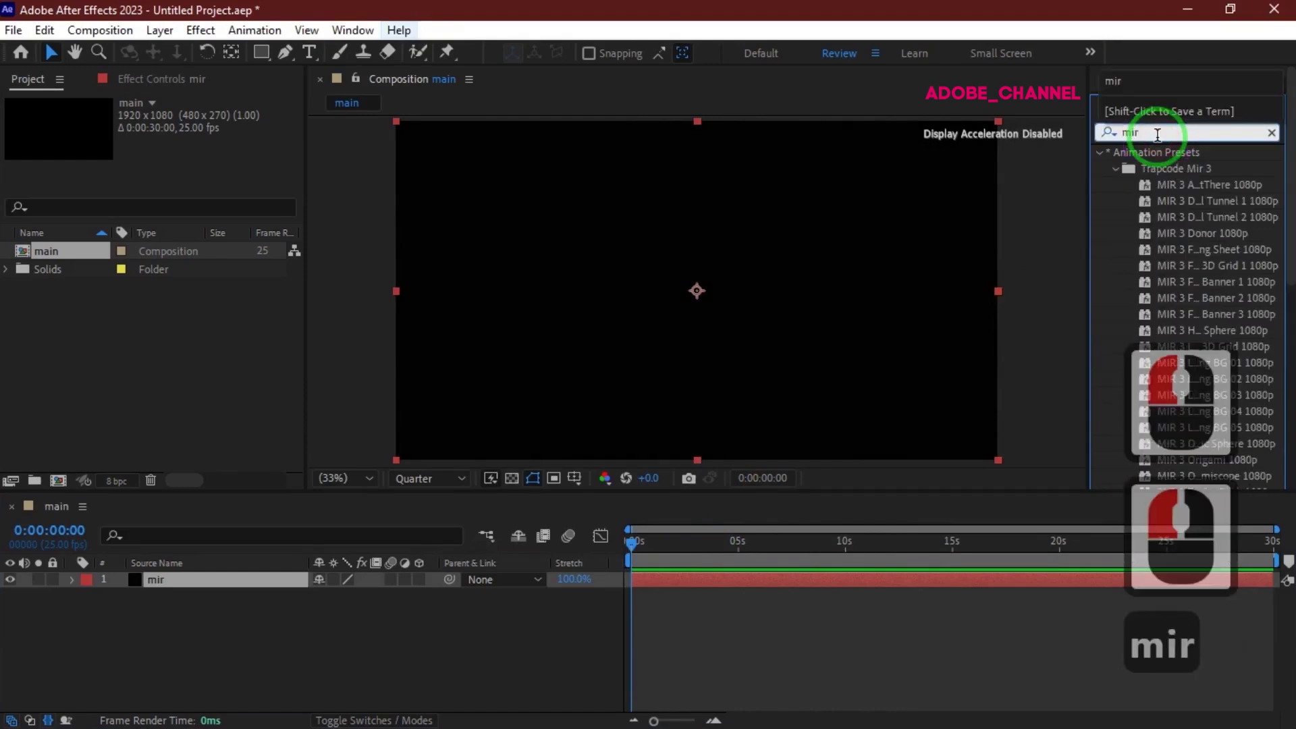
pyautogui.click(1116, 167)
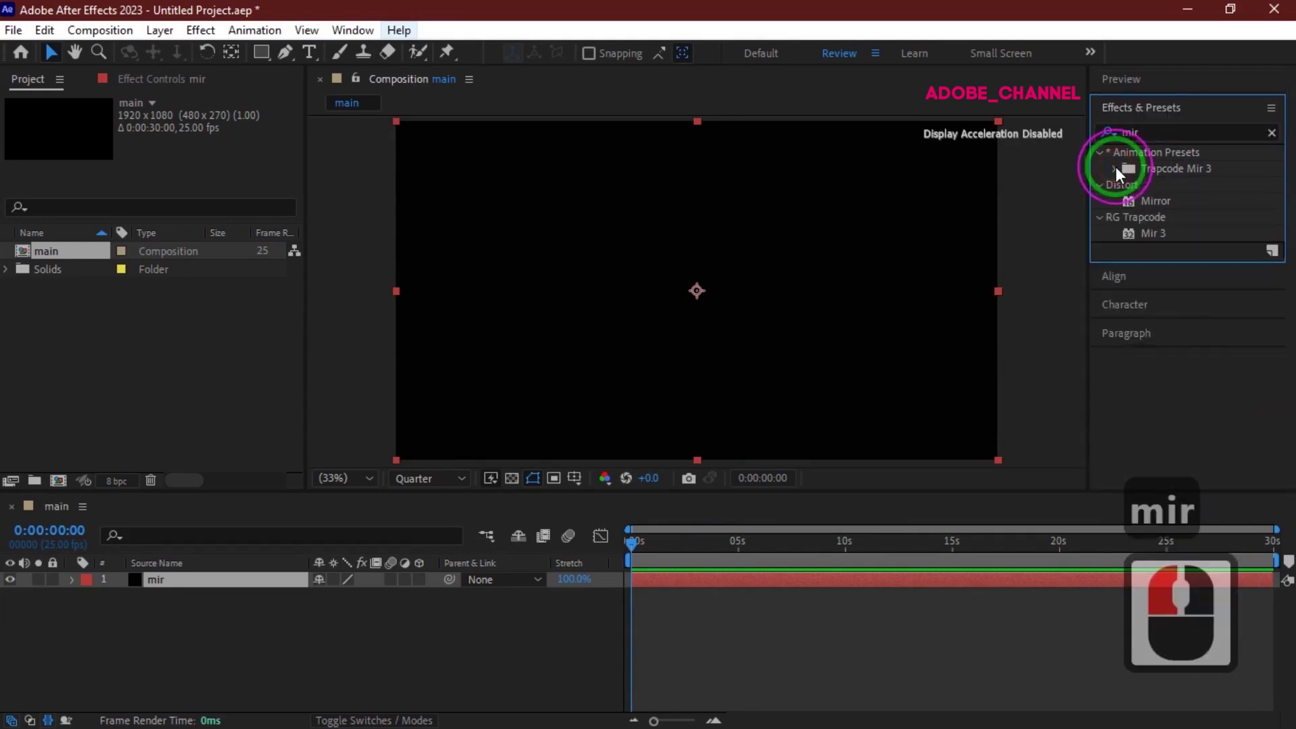
pyautogui.doubleClick(1150, 235)
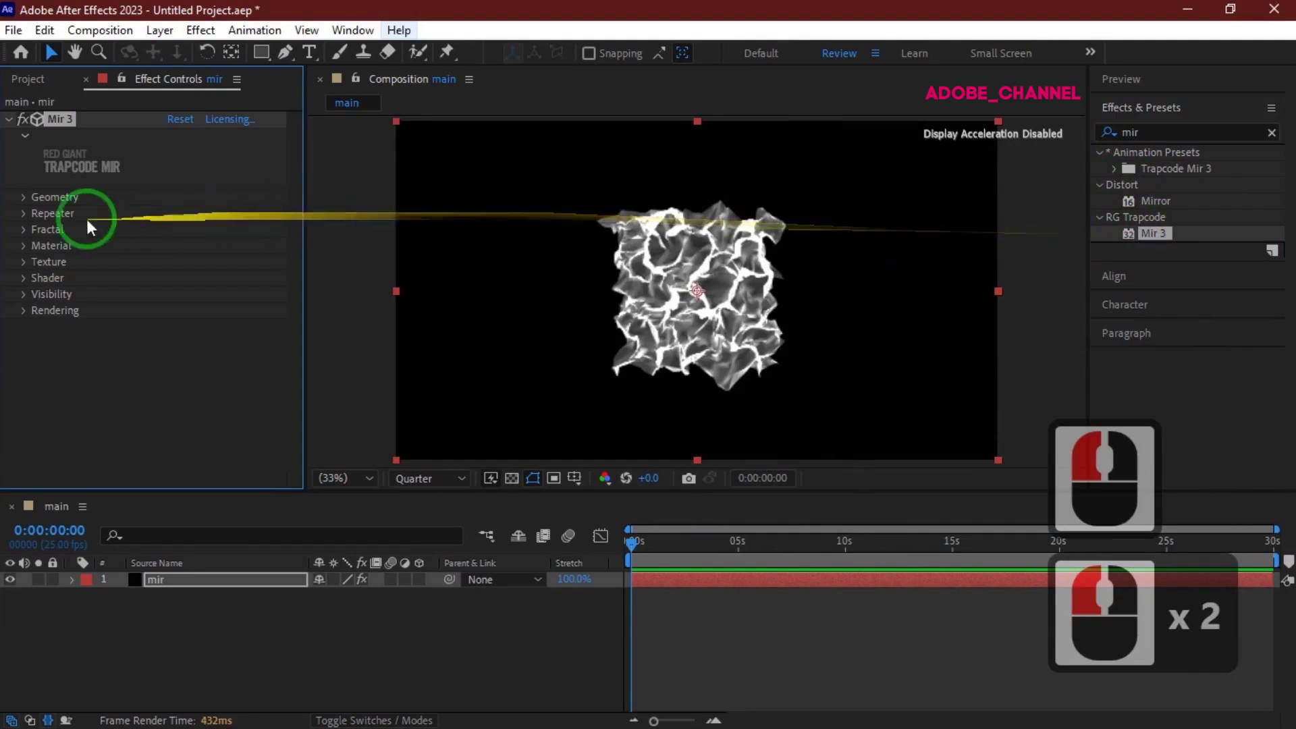
# - In Mir 3's geometry settings, make the size XYZ Individual with Size X 5500 and Size Y 4000
pyautogui.click(26, 197)
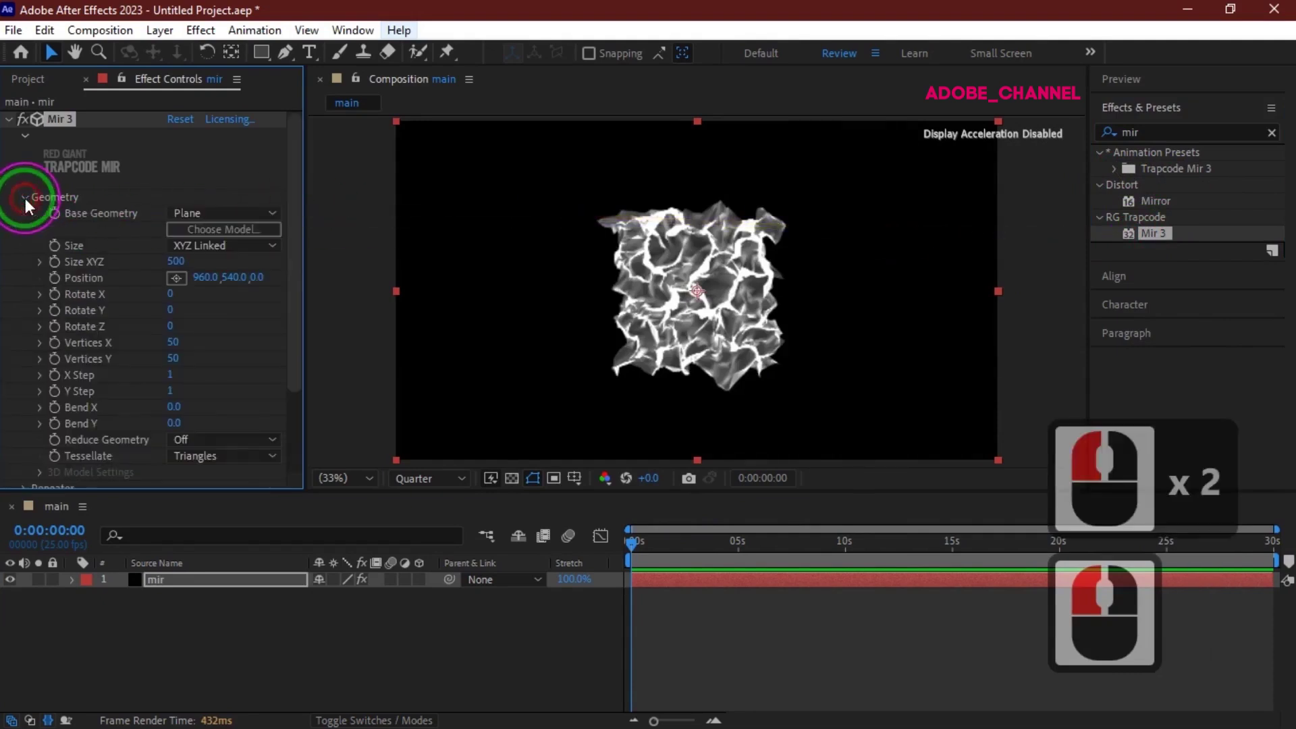
pyautogui.click(213, 245)
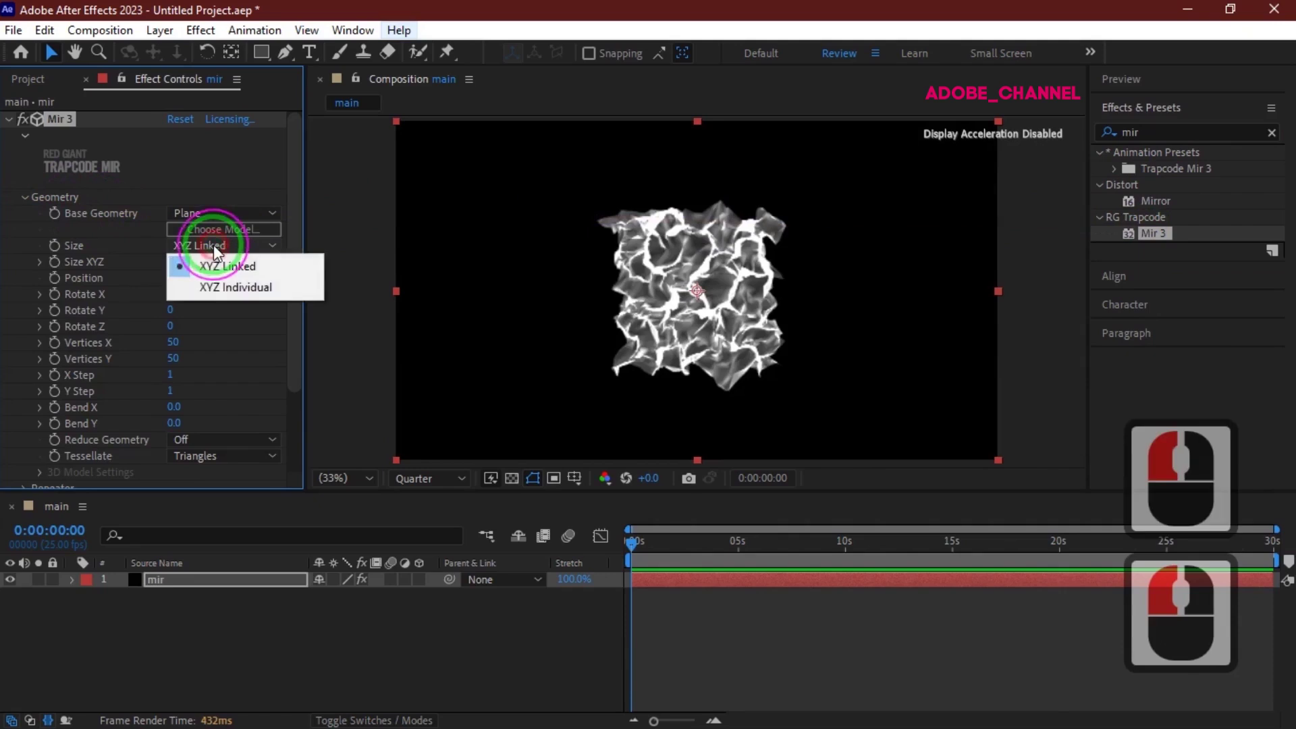
pyautogui.click(213, 285)
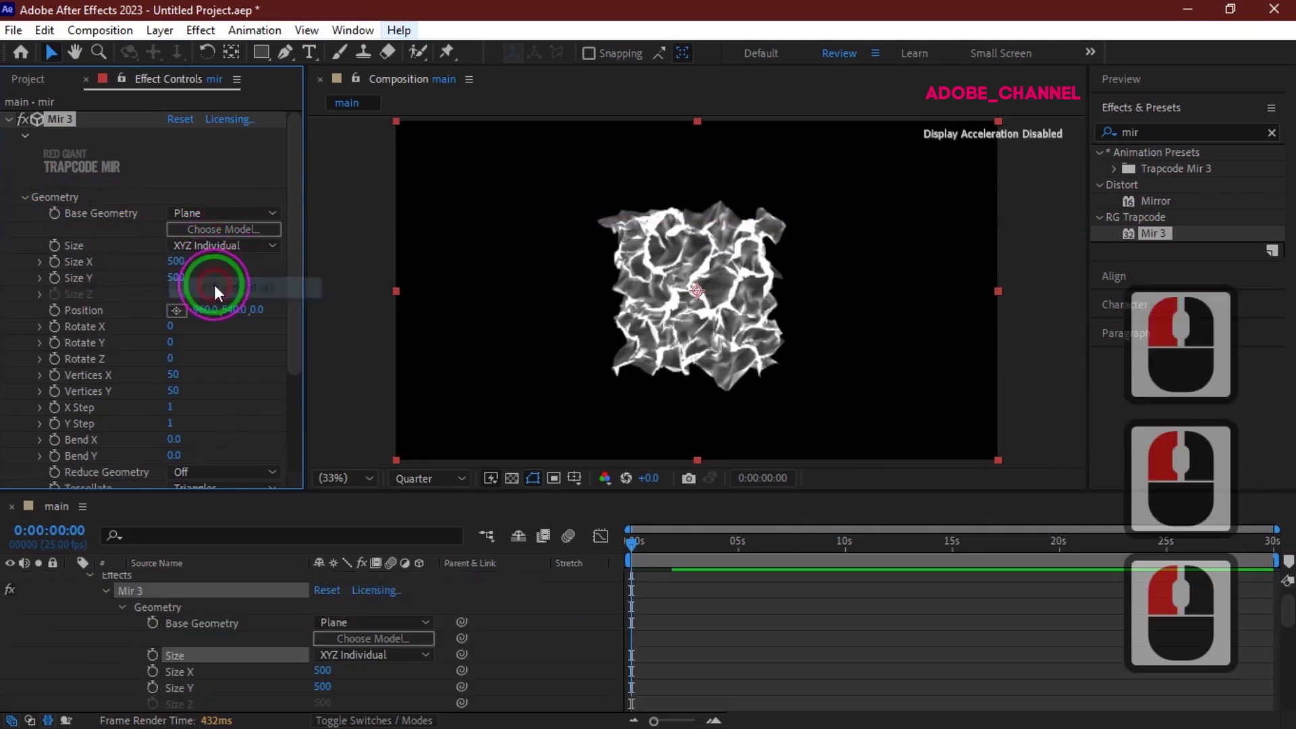
pyautogui.click(176, 261)
pyautogui.write('5500')
pyautogui.press('Return')
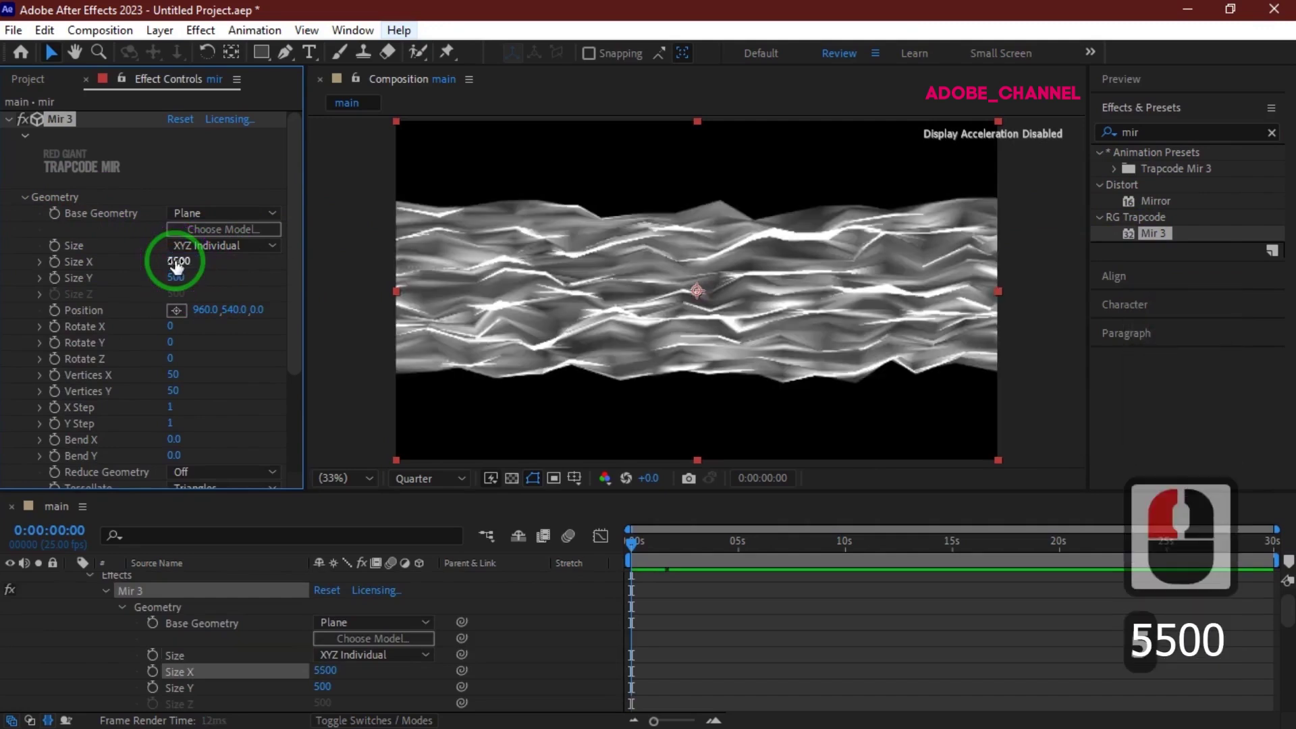
pyautogui.click(175, 277)
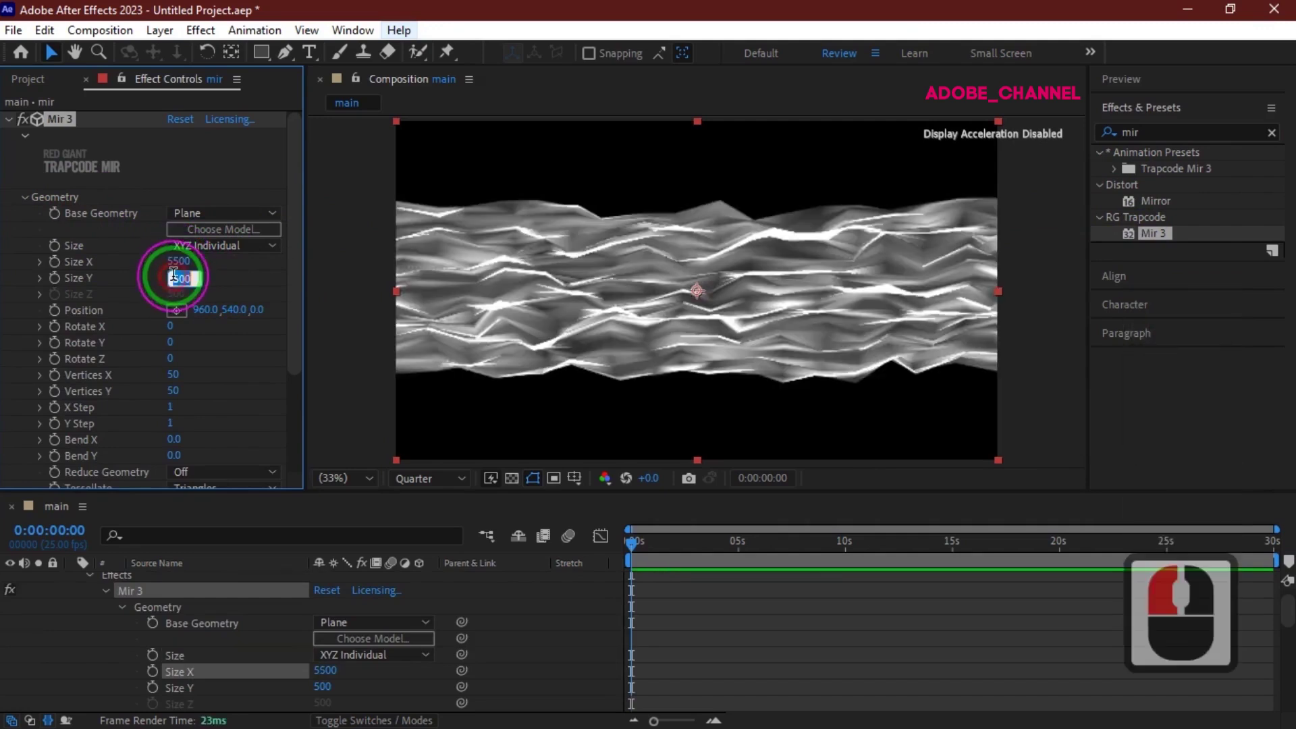
pyautogui.write('4000')
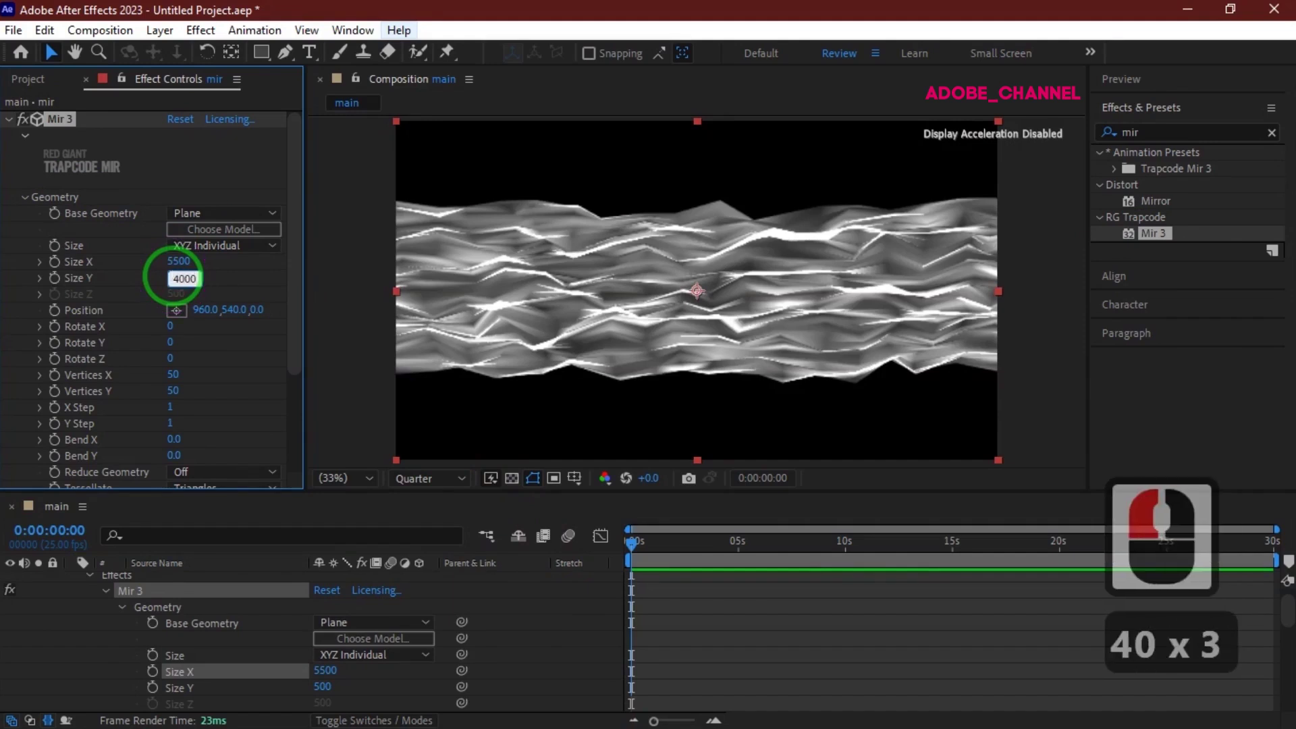
pyautogui.press('Return')
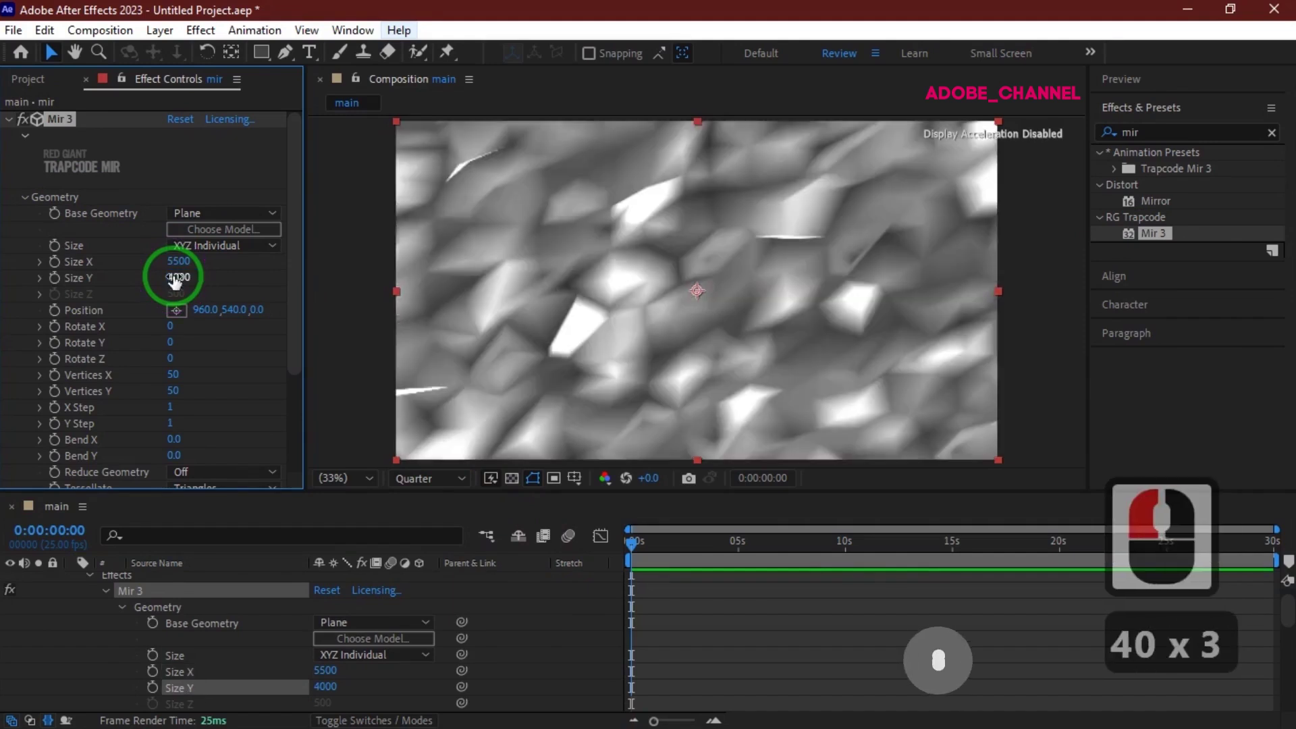
# - Set both Vertices X and Vertices Y of the Mir 3 geometry to 400
pyautogui.click(173, 376)
pyautogui.write('400')
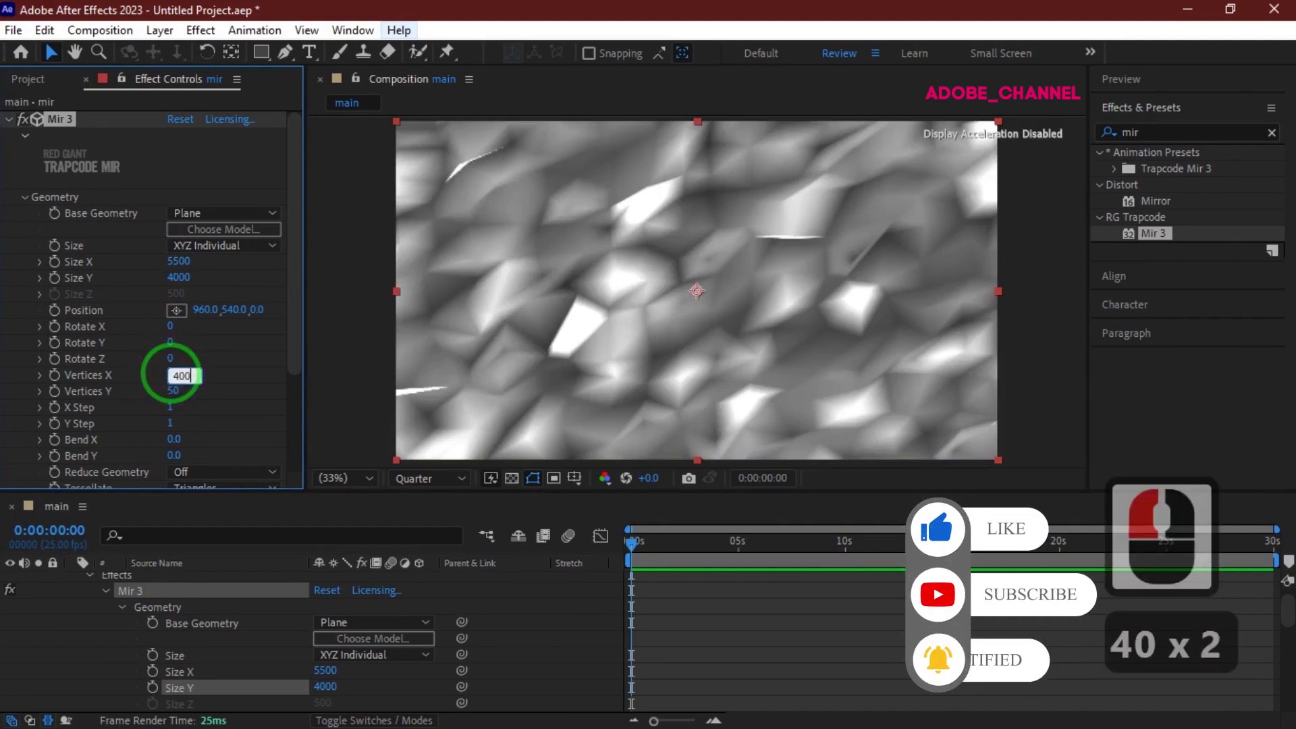
pyautogui.press('Return')
pyautogui.click(172, 393)
pyautogui.click(172, 395)
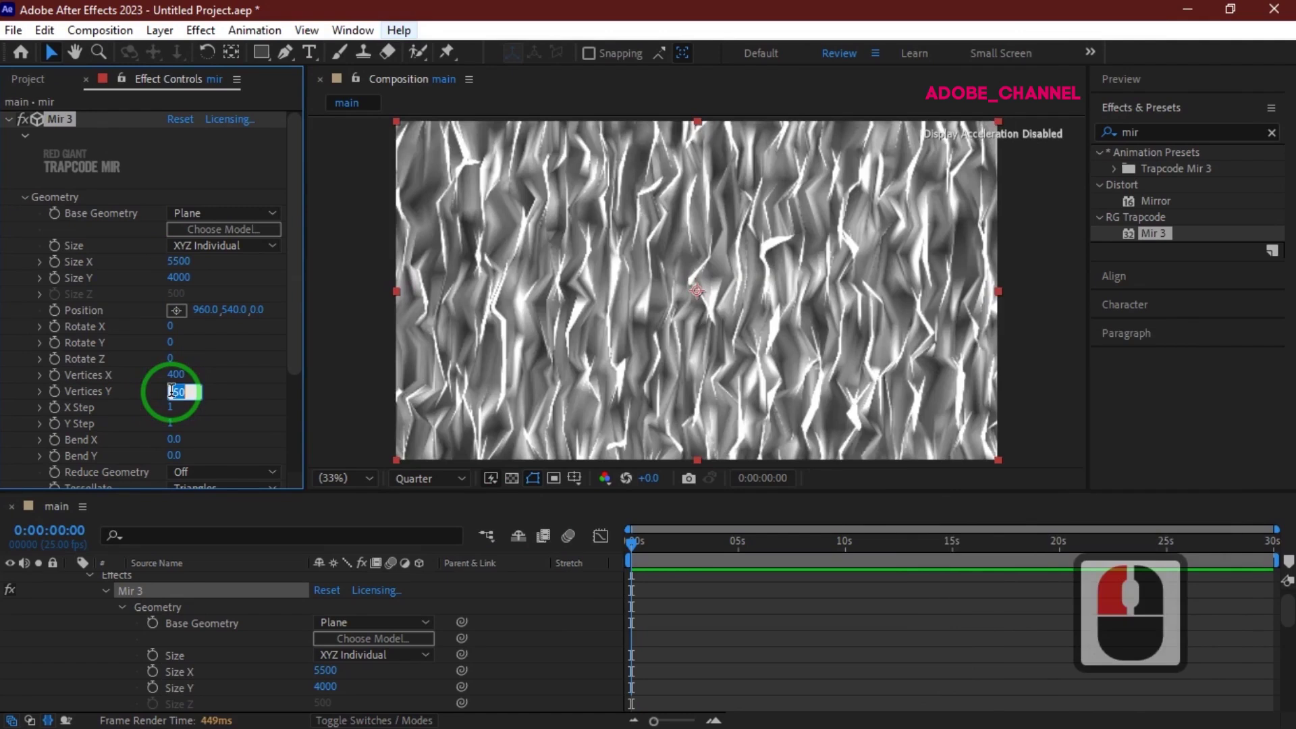
pyautogui.write('400')
pyautogui.press('Return')
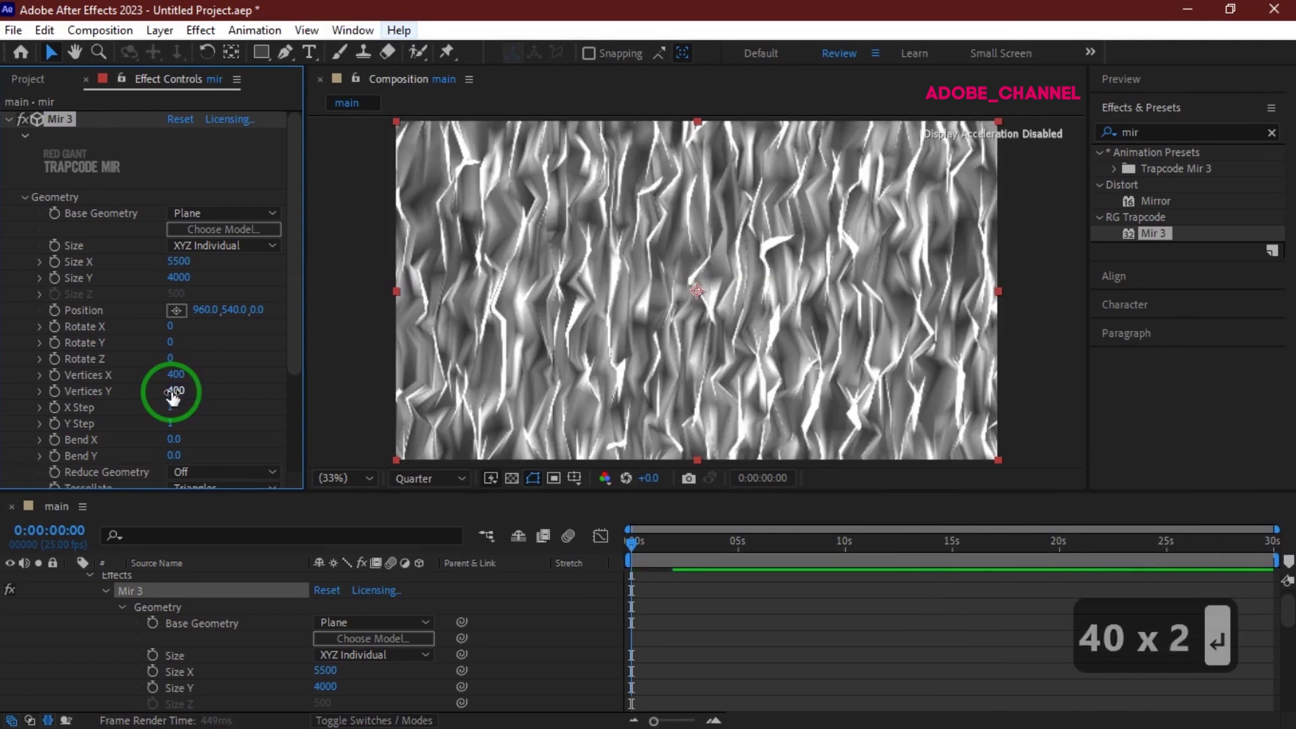
# - In Mir 3's fractal settings, change the Fractal Type to Multi and set Oct Scale to 0
pyautogui.scroll(-2, 177, 398)
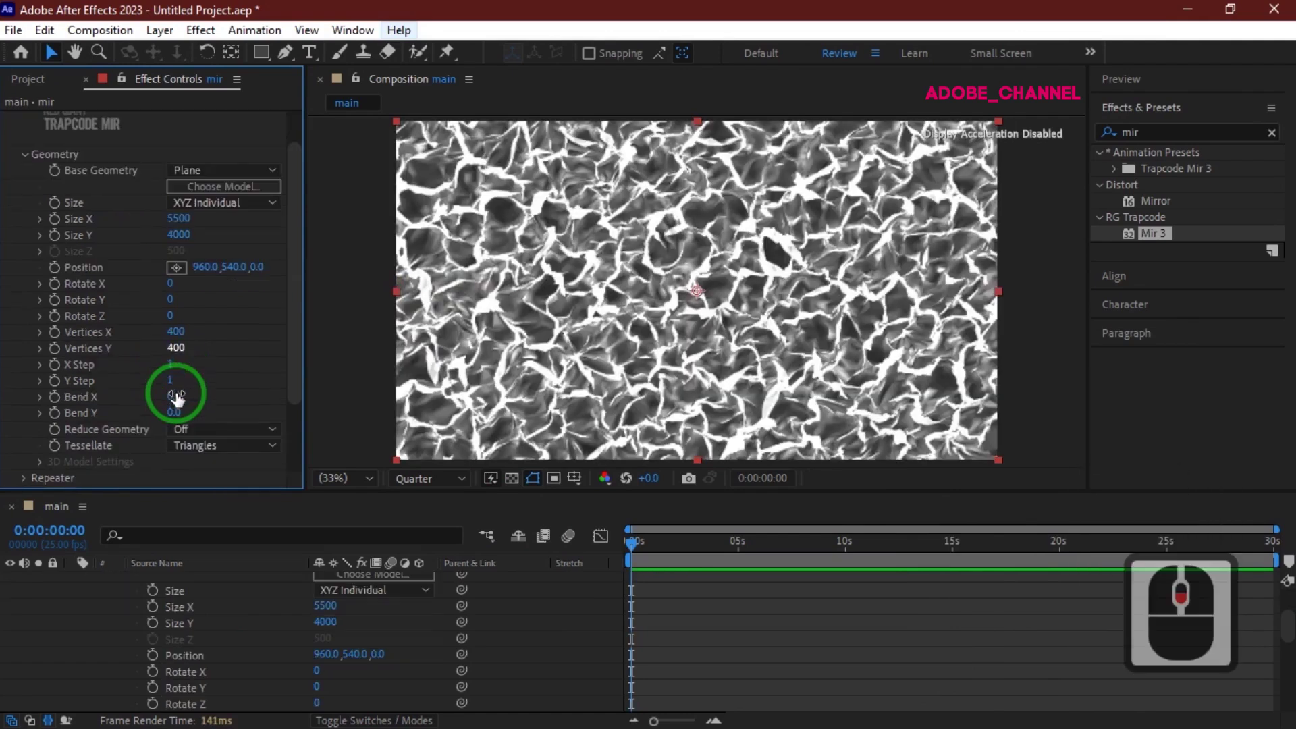
pyautogui.scroll(-4, 177, 399)
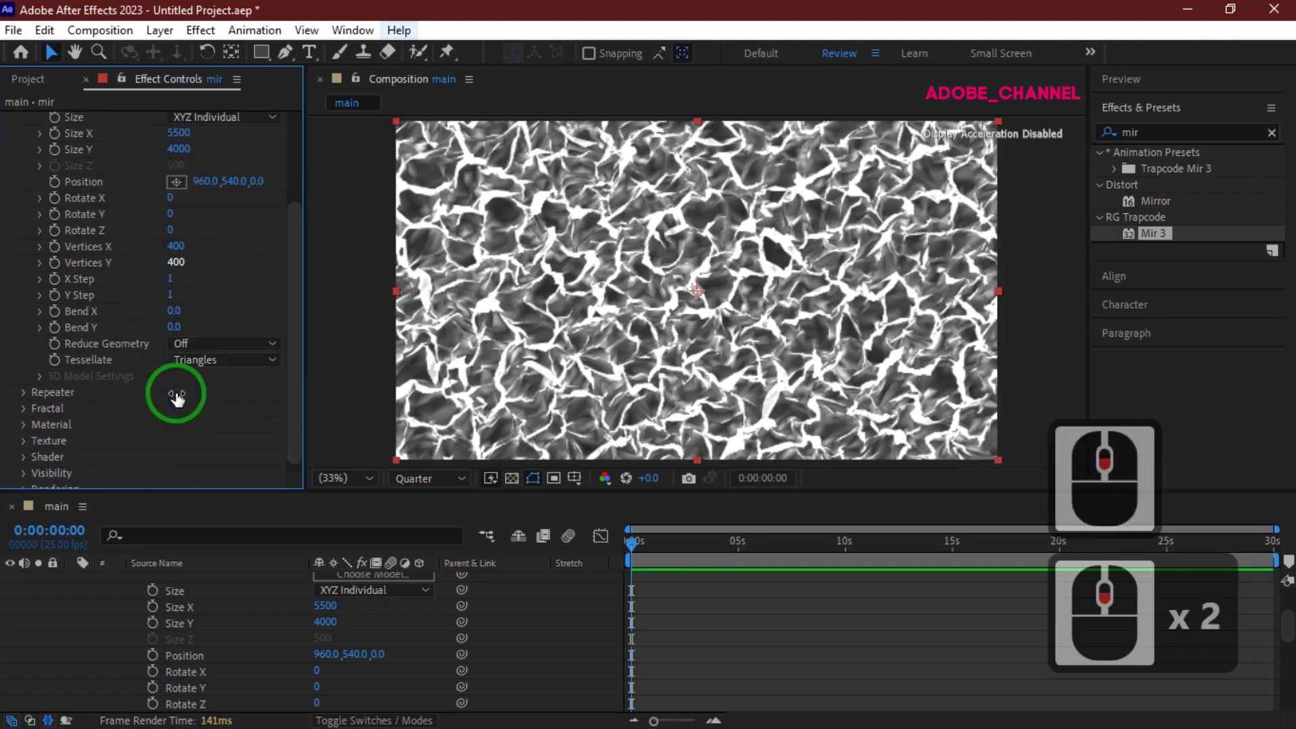
pyautogui.click(26, 411)
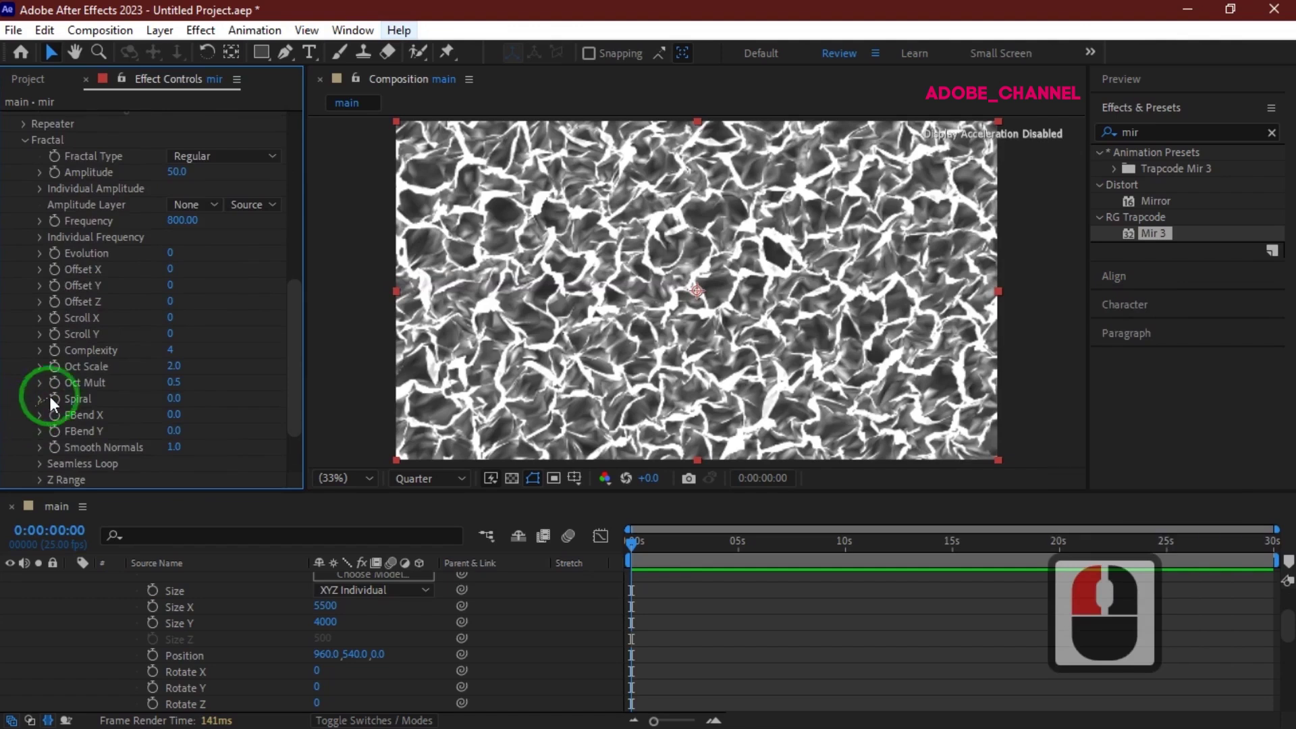
pyautogui.click(272, 158)
pyautogui.click(233, 200)
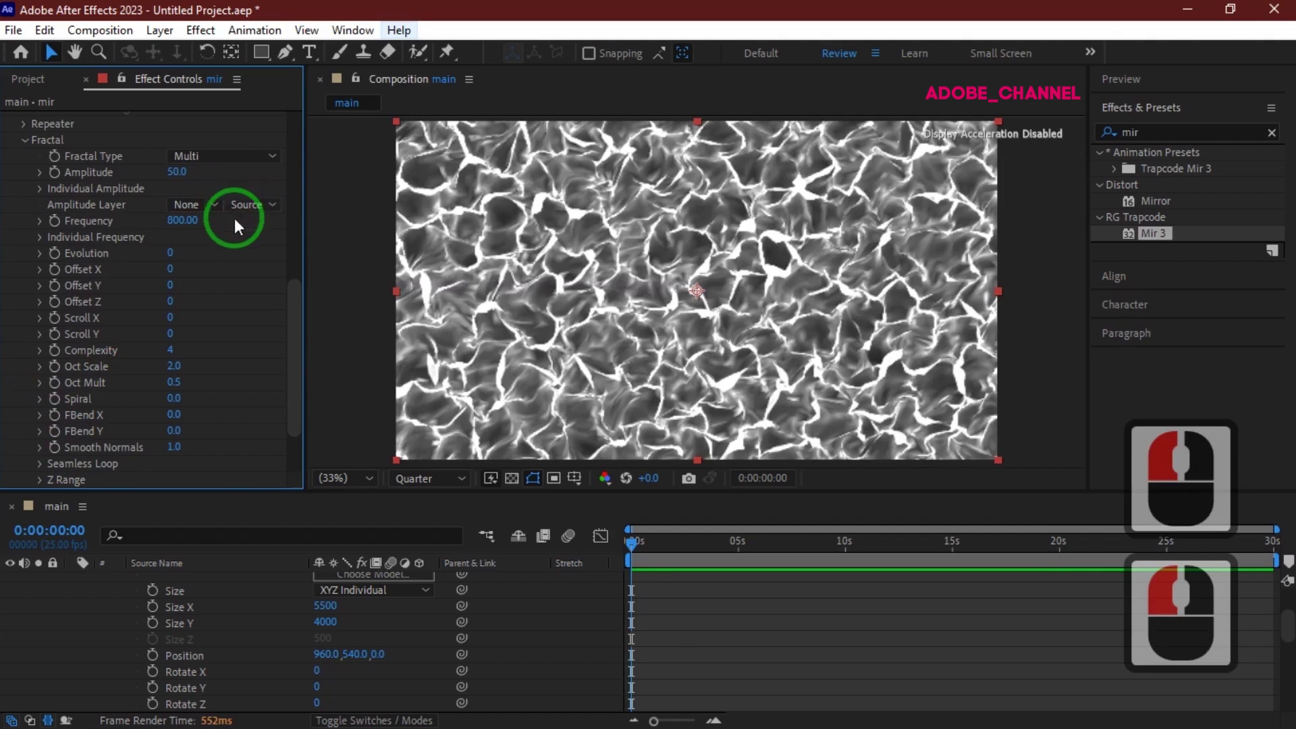
pyautogui.click(175, 365)
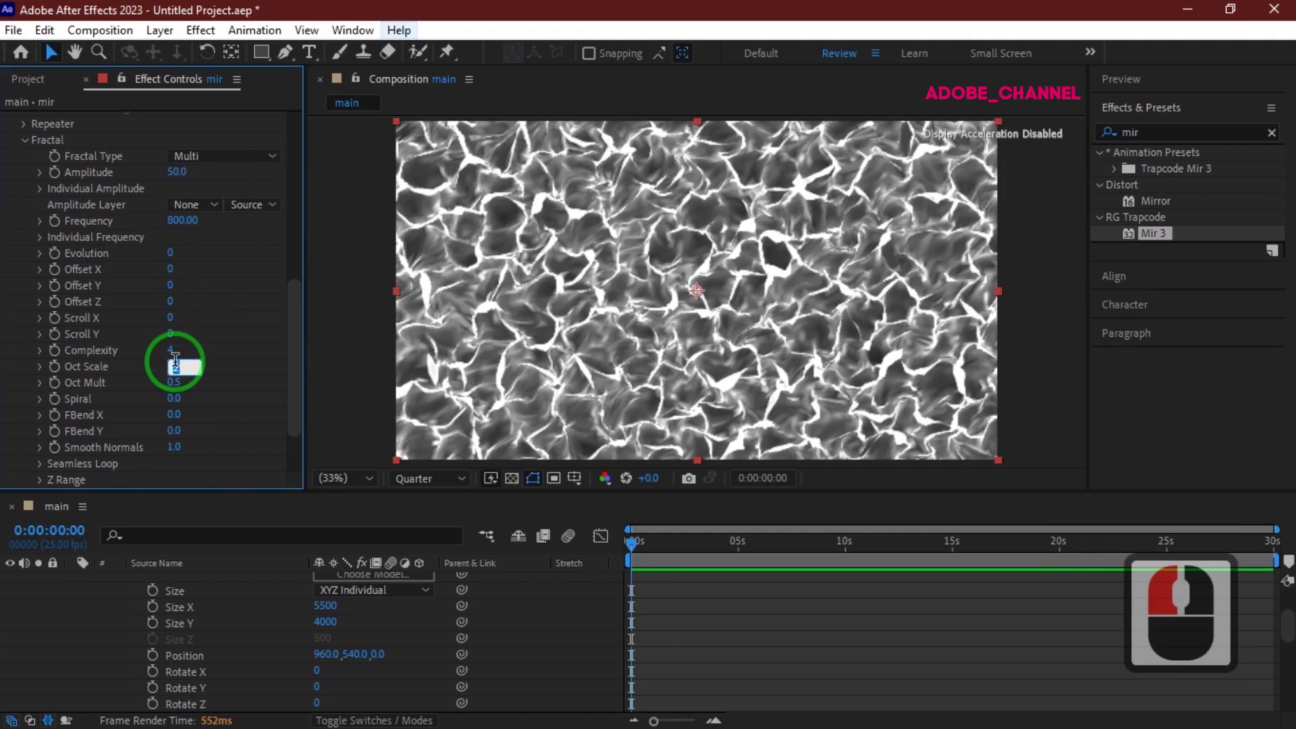
pyautogui.write('0')
pyautogui.press('Return')
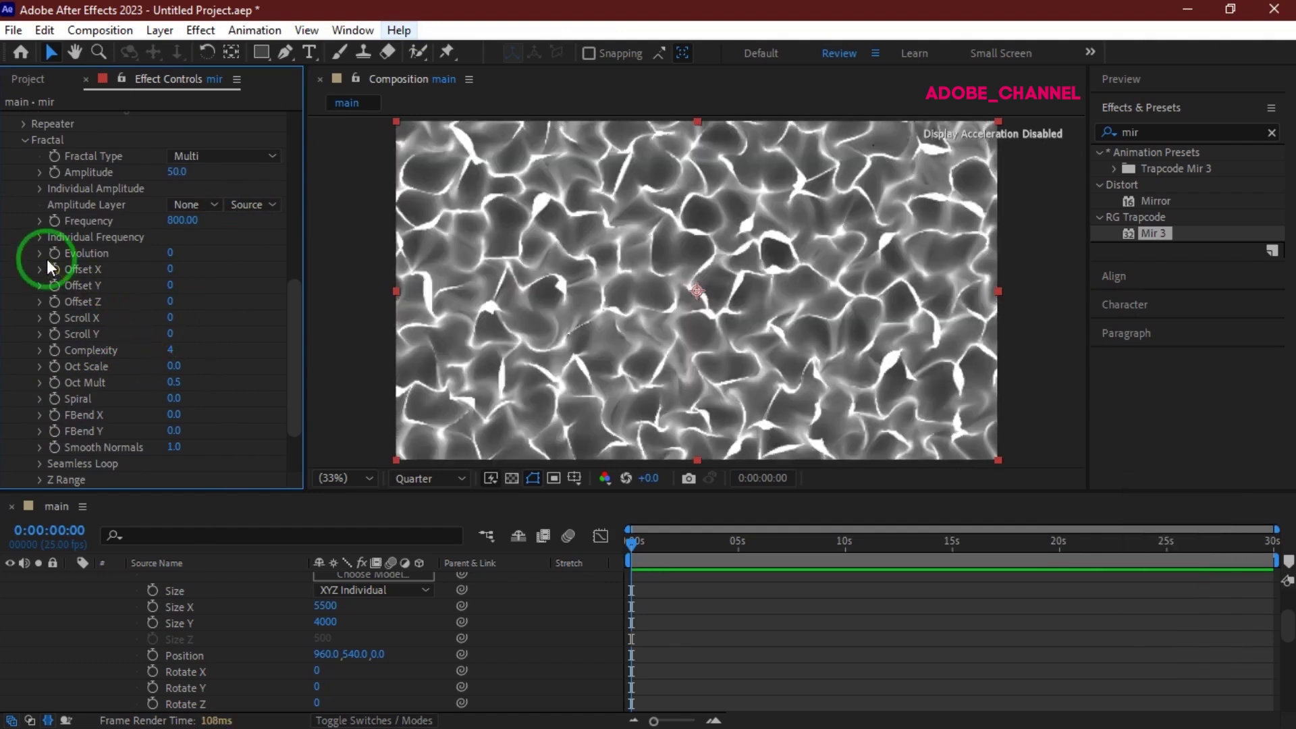
# - Add the expression time*100 to the fractal's Evolution property
pyautogui.keyDown('alt'); pyautogui.click(56, 254); pyautogui.keyUp('alt')
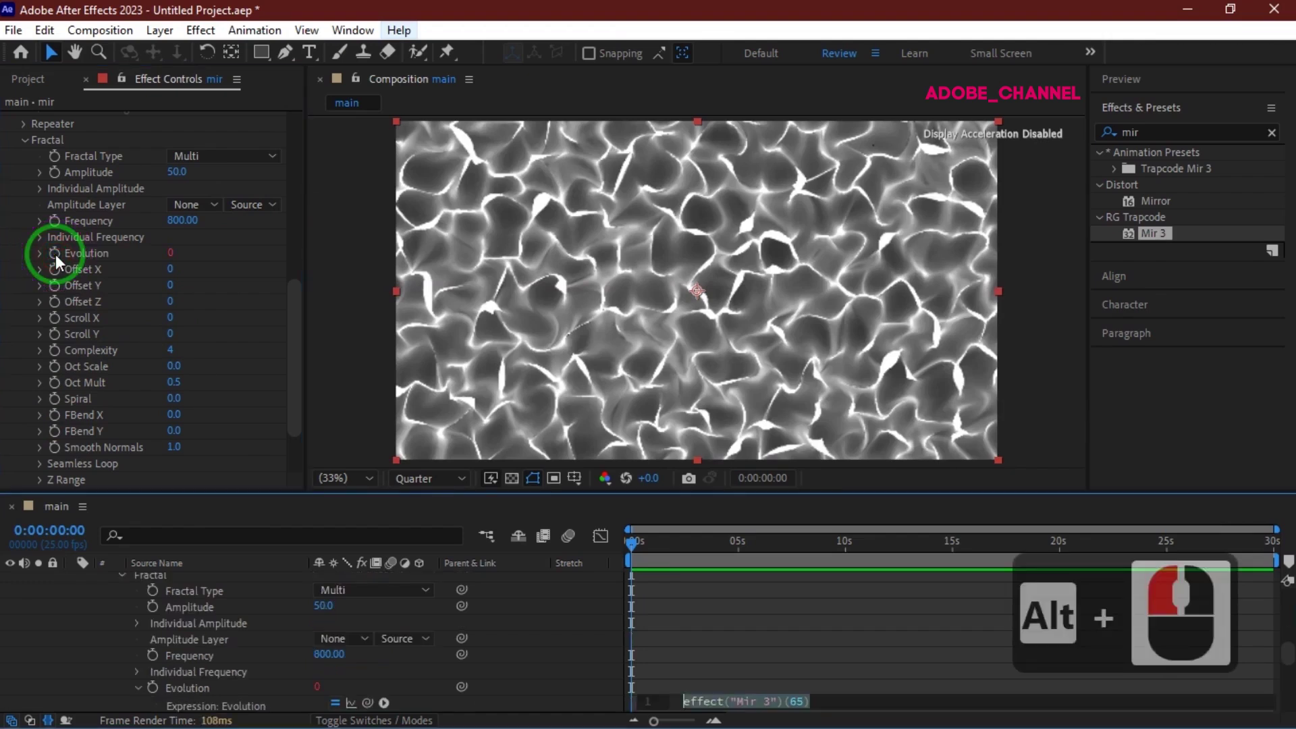
pyautogui.write('time')
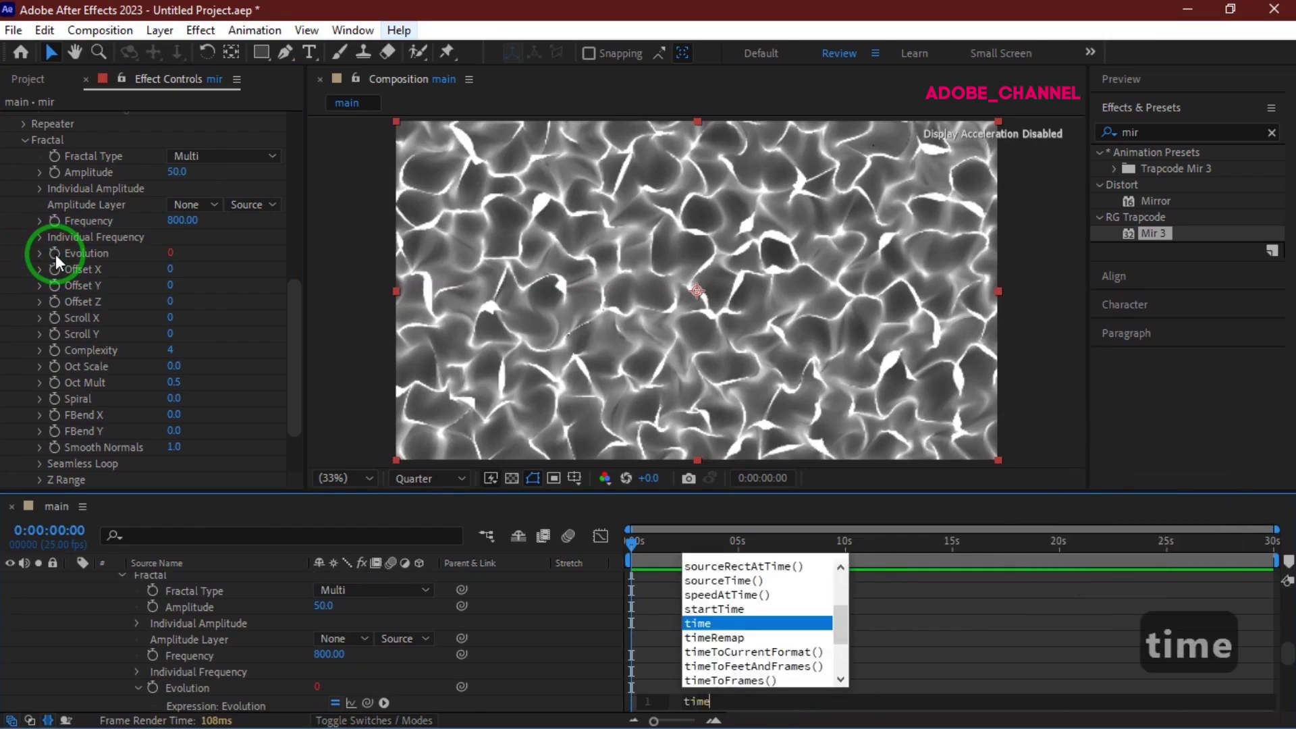
pyautogui.write('*100')
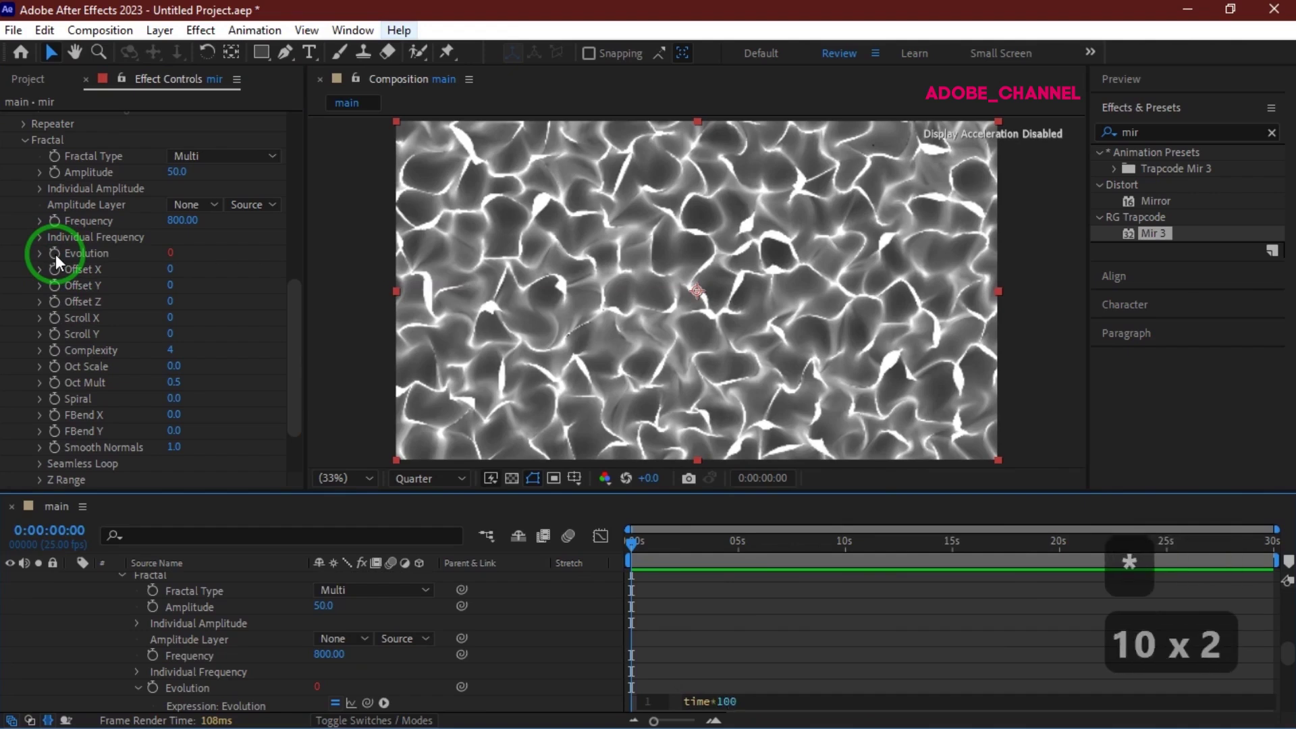
pyautogui.press('Return')
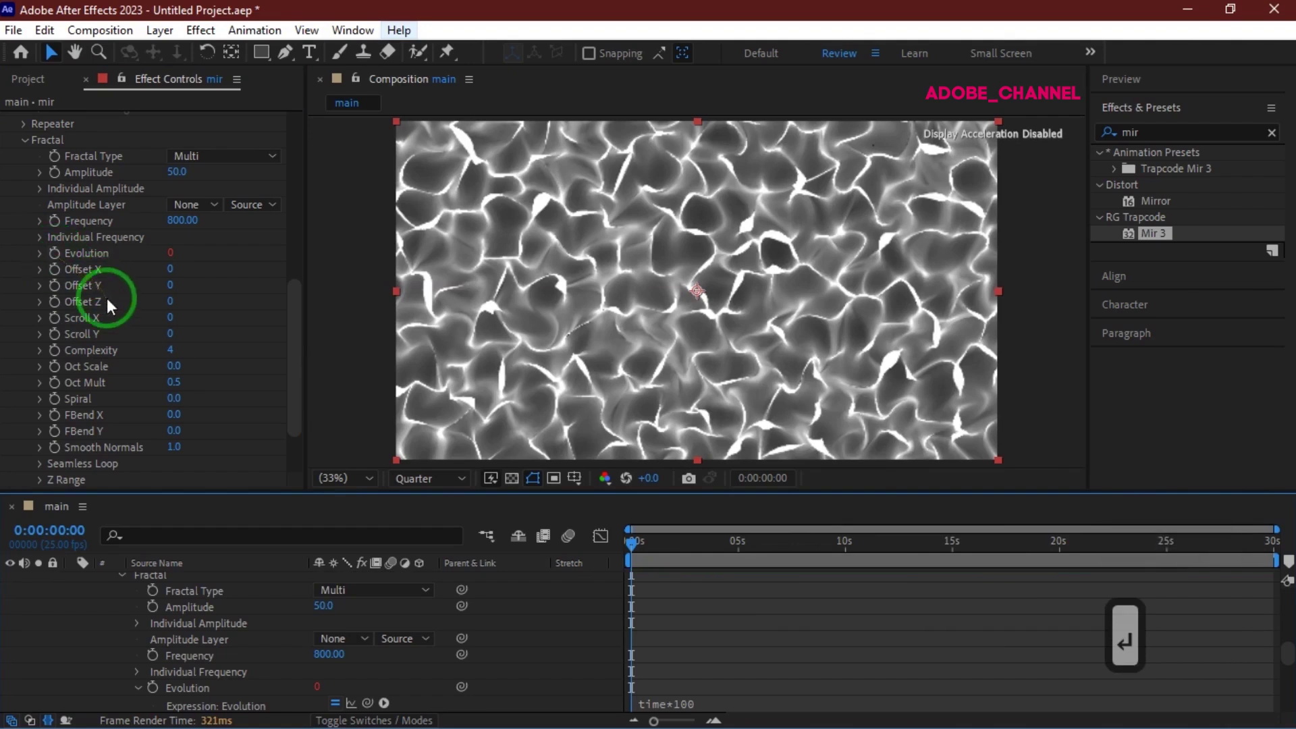
# - Add the expression time*50 to the fractal's Scroll X property
pyautogui.press('alt')
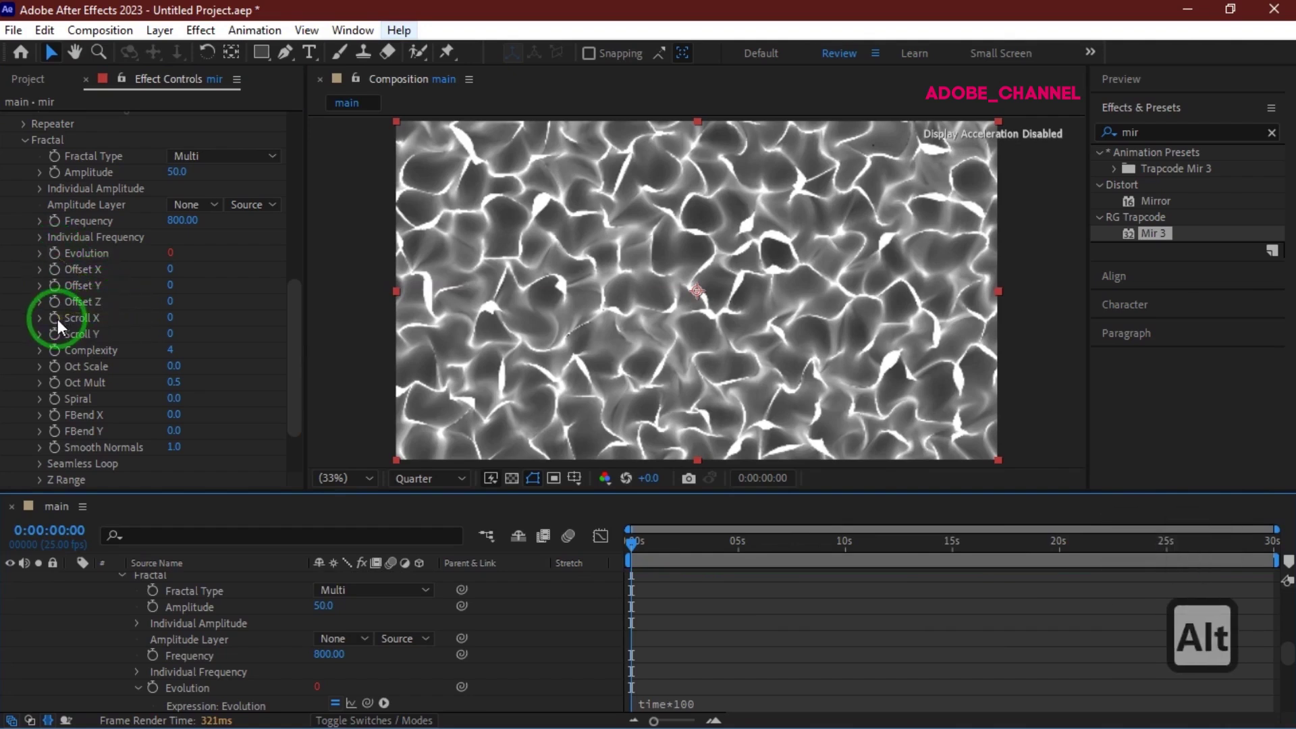
pyautogui.keyDown('alt'); pyautogui.click(55, 318); pyautogui.keyUp('alt')
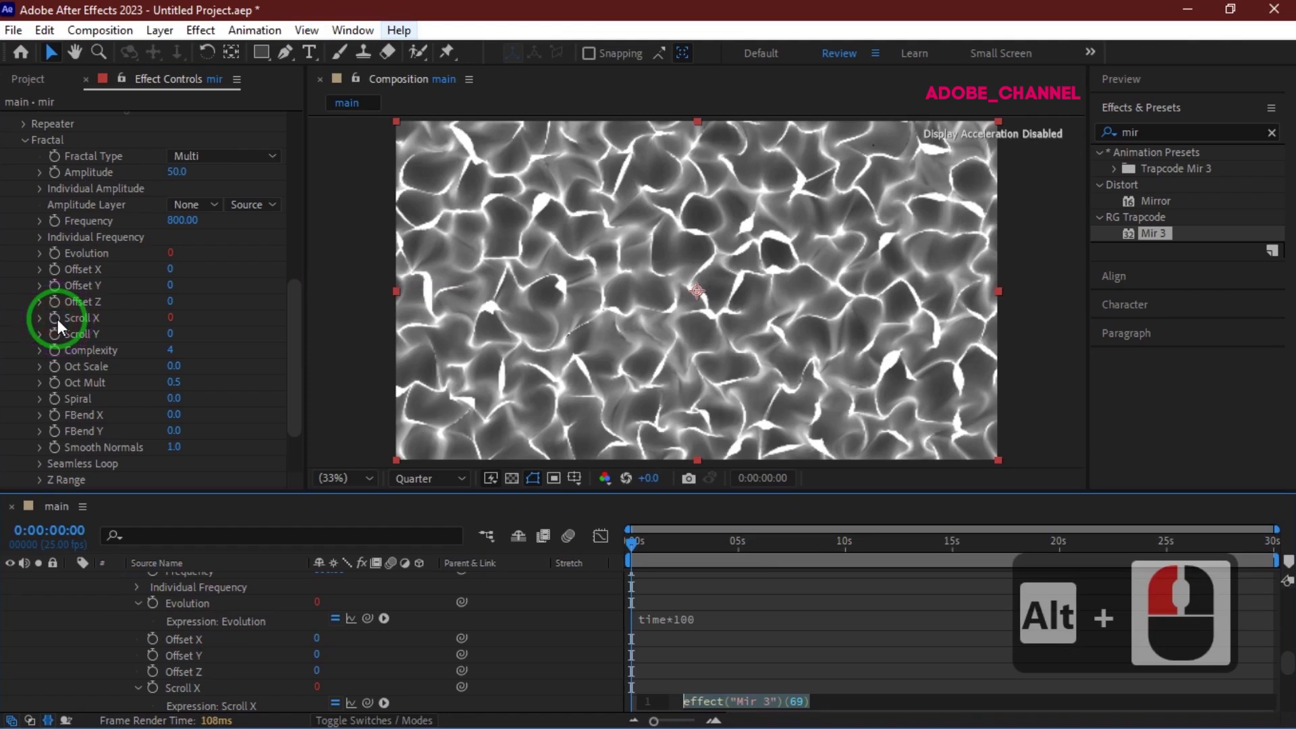
pyautogui.write('time')
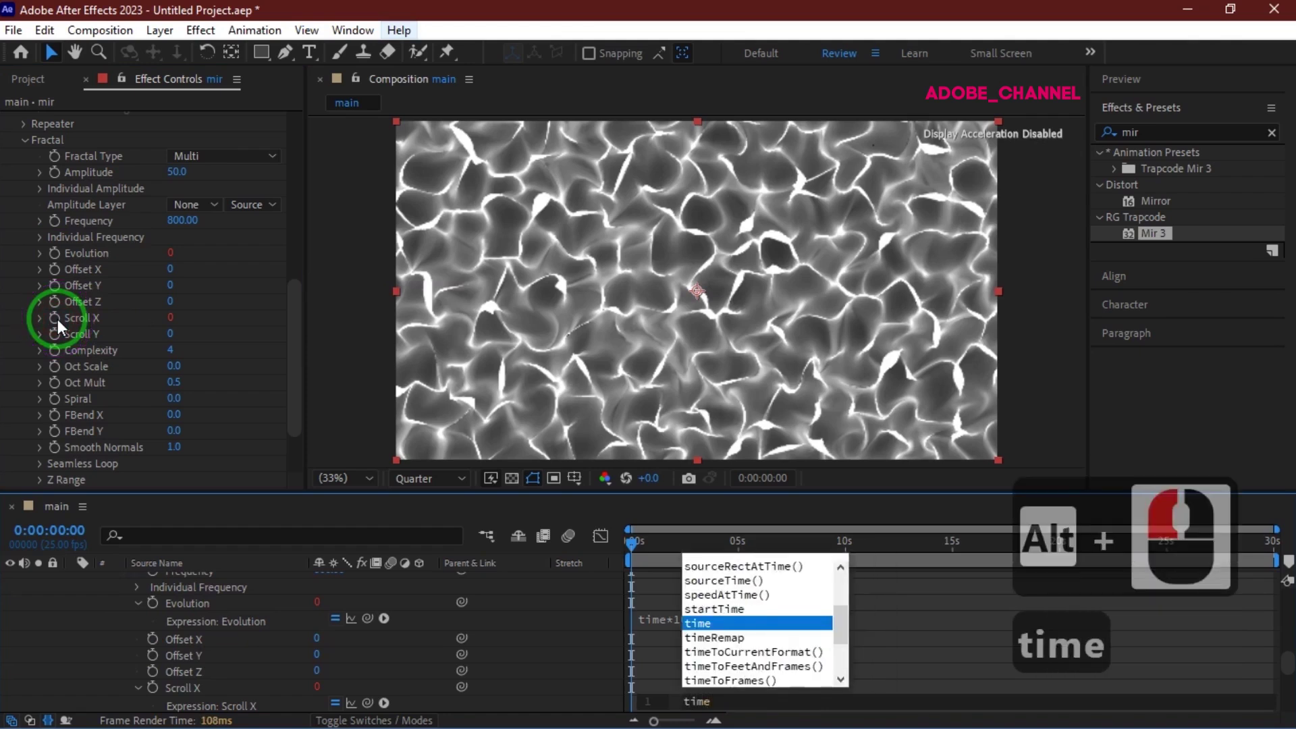
pyautogui.write('*')
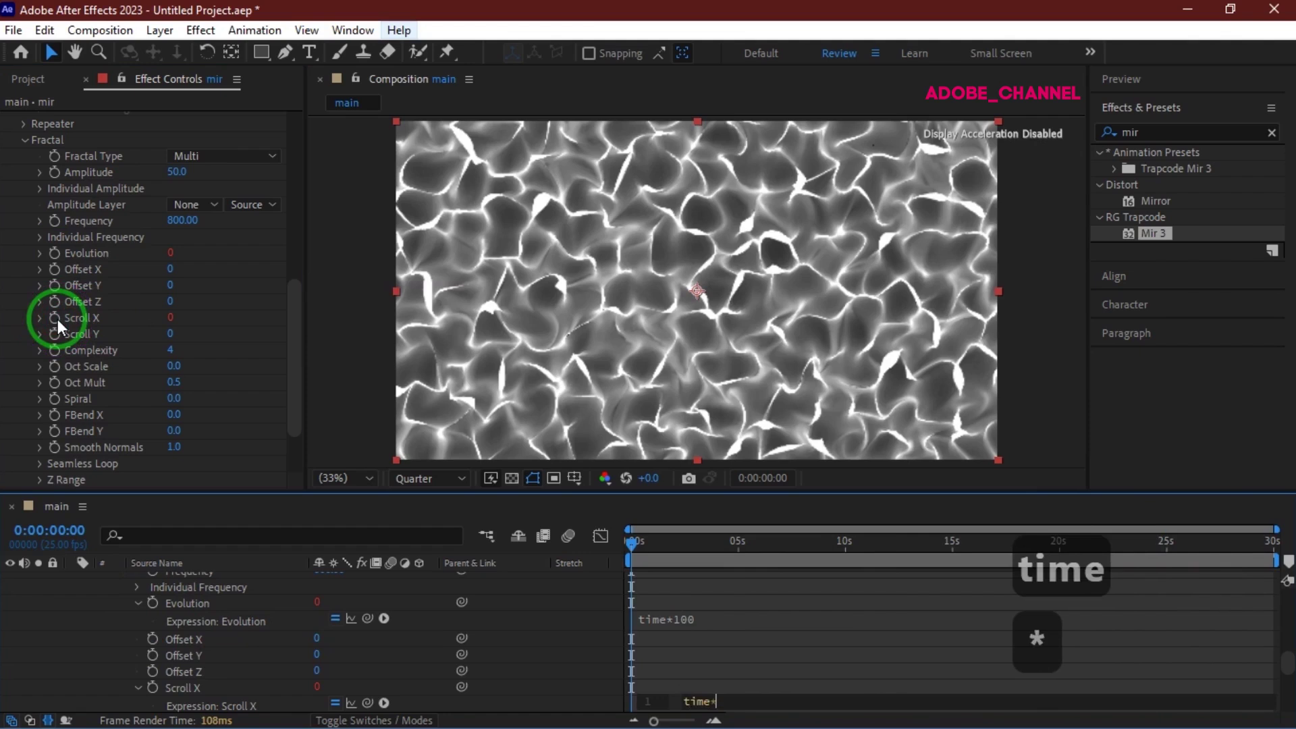
pyautogui.write('50')
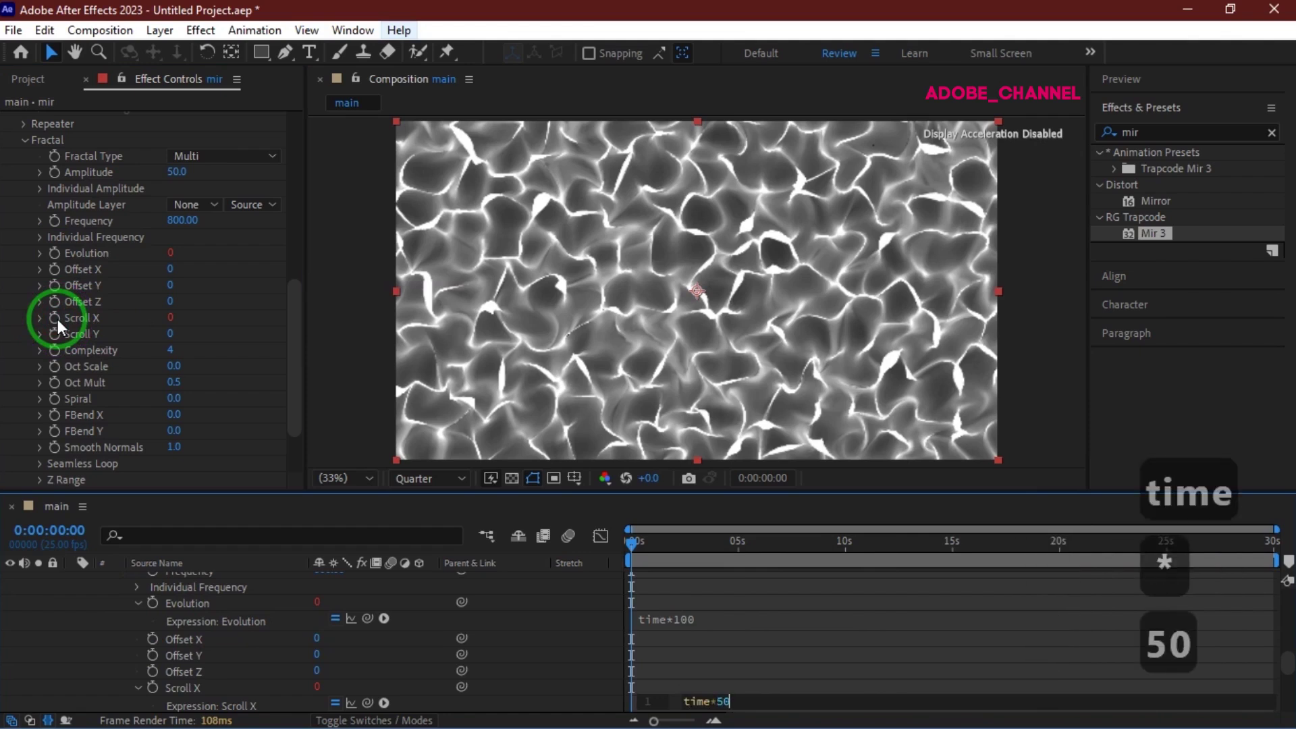
pyautogui.press('Return')
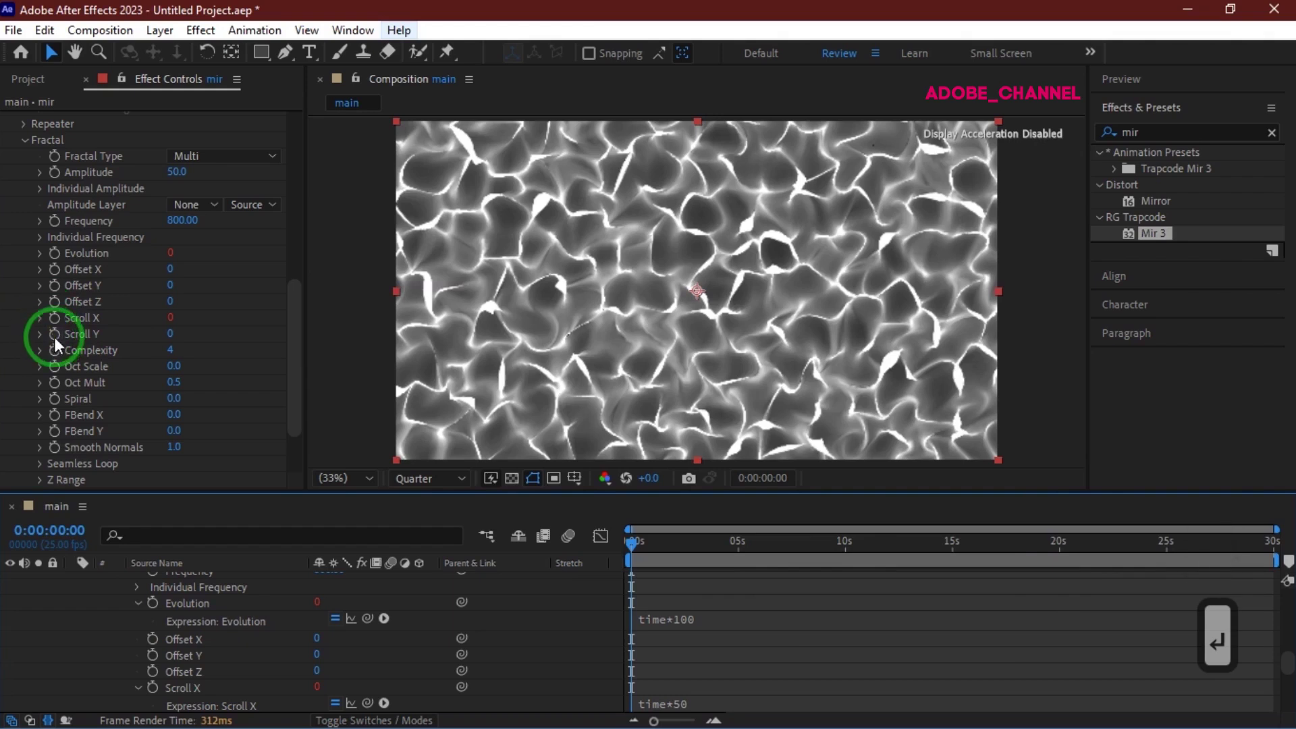
# - Add the expression time*50 to the fractal's Scroll Y property
pyautogui.keyDown('alt'); pyautogui.click(55, 337); pyautogui.keyUp('alt')
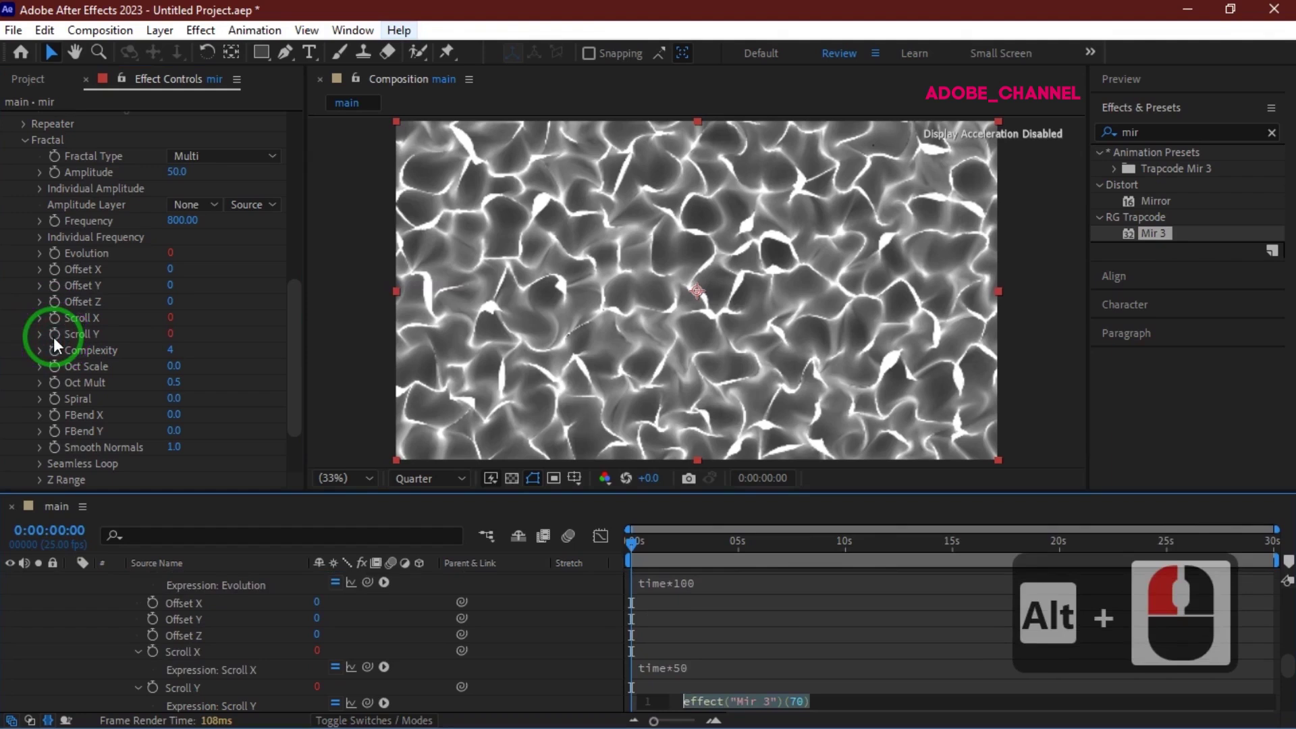
pyautogui.write('time')
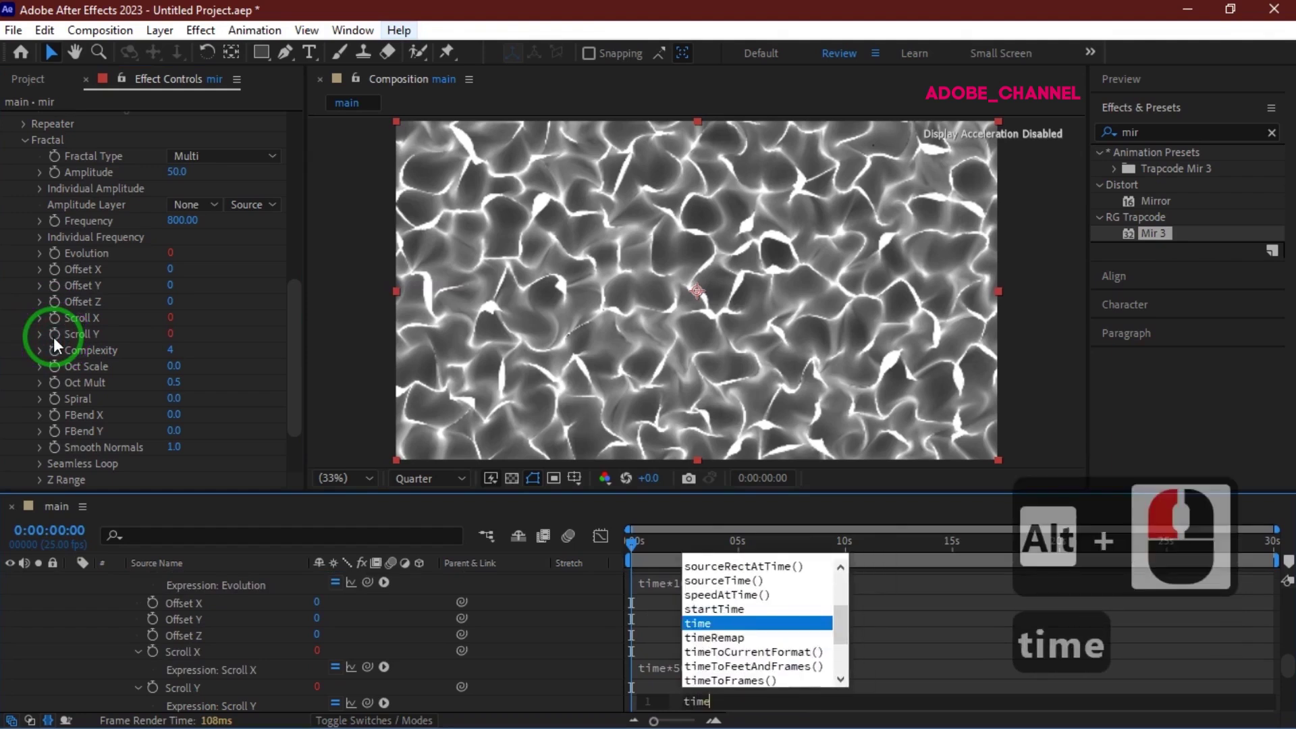
pyautogui.write('*50')
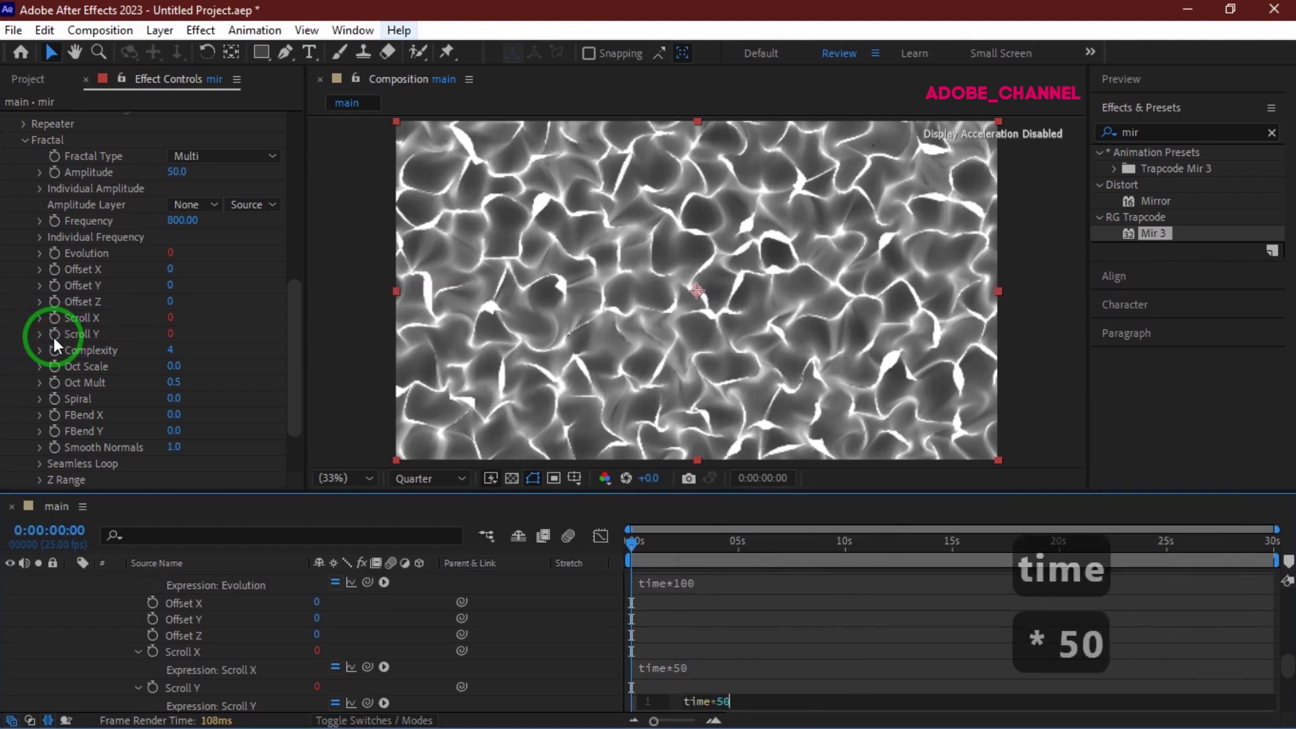
pyautogui.press('Return')
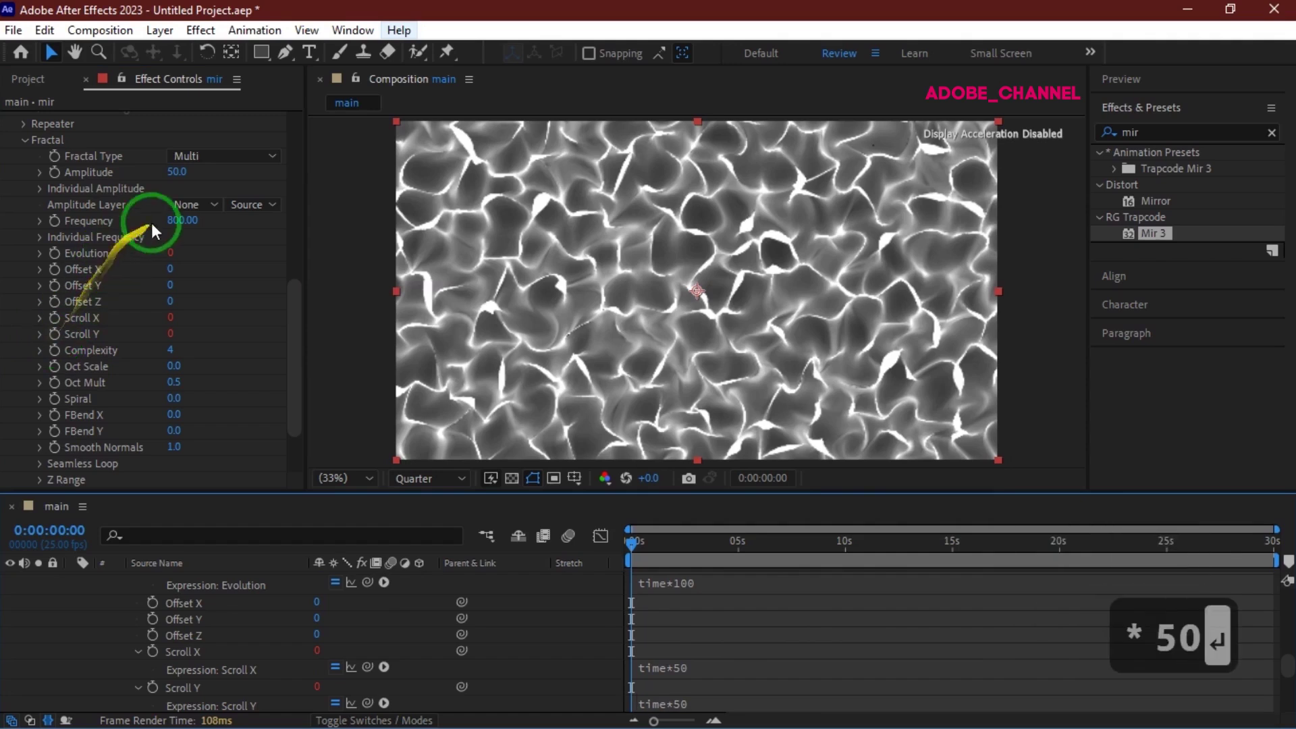
# - Set the fractal's Frequency to 200 and its Amplitude to -200
pyautogui.click(175, 223)
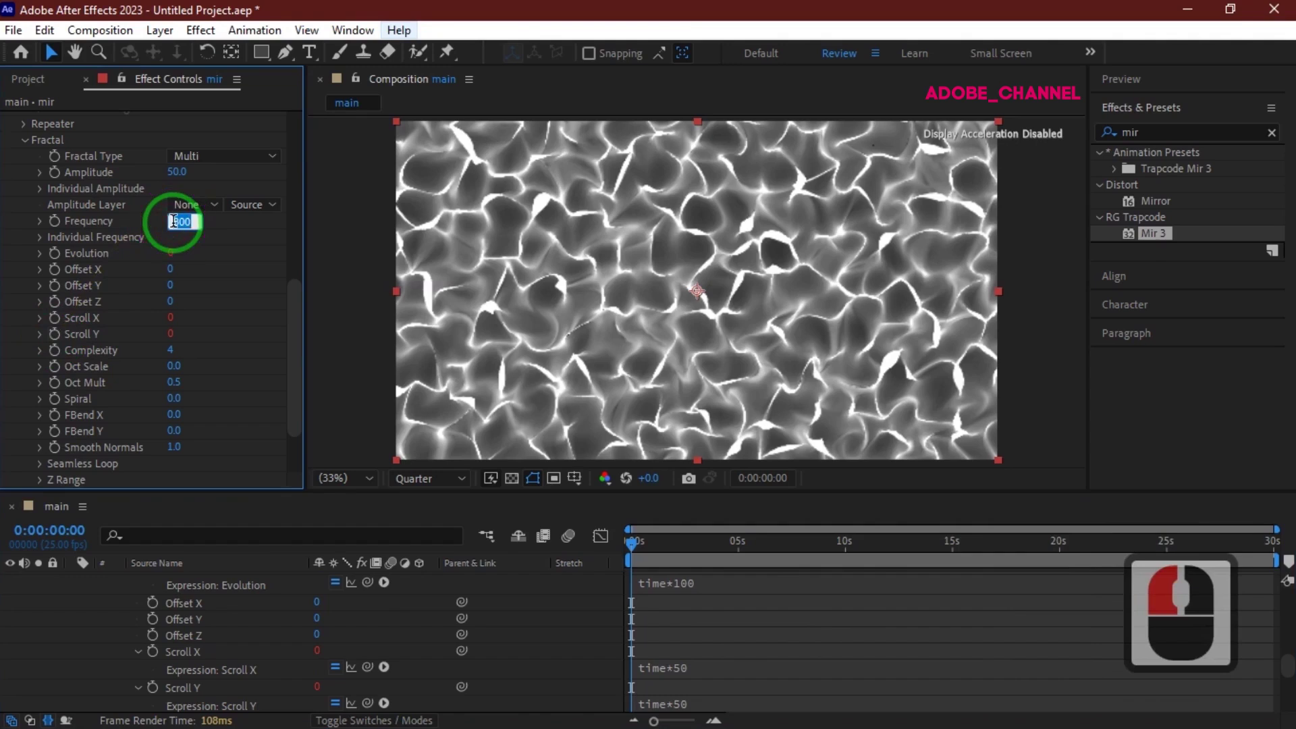
pyautogui.write('200')
pyautogui.press('Return')
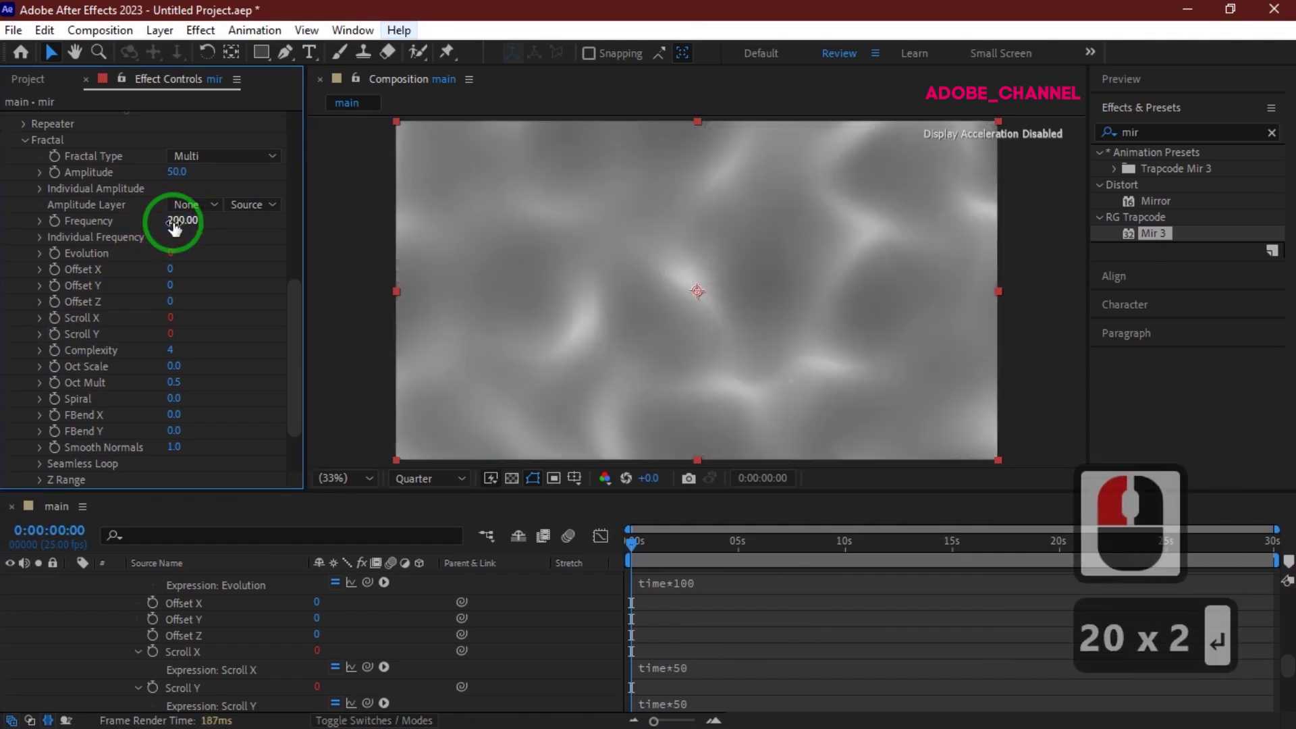
pyautogui.click(175, 173)
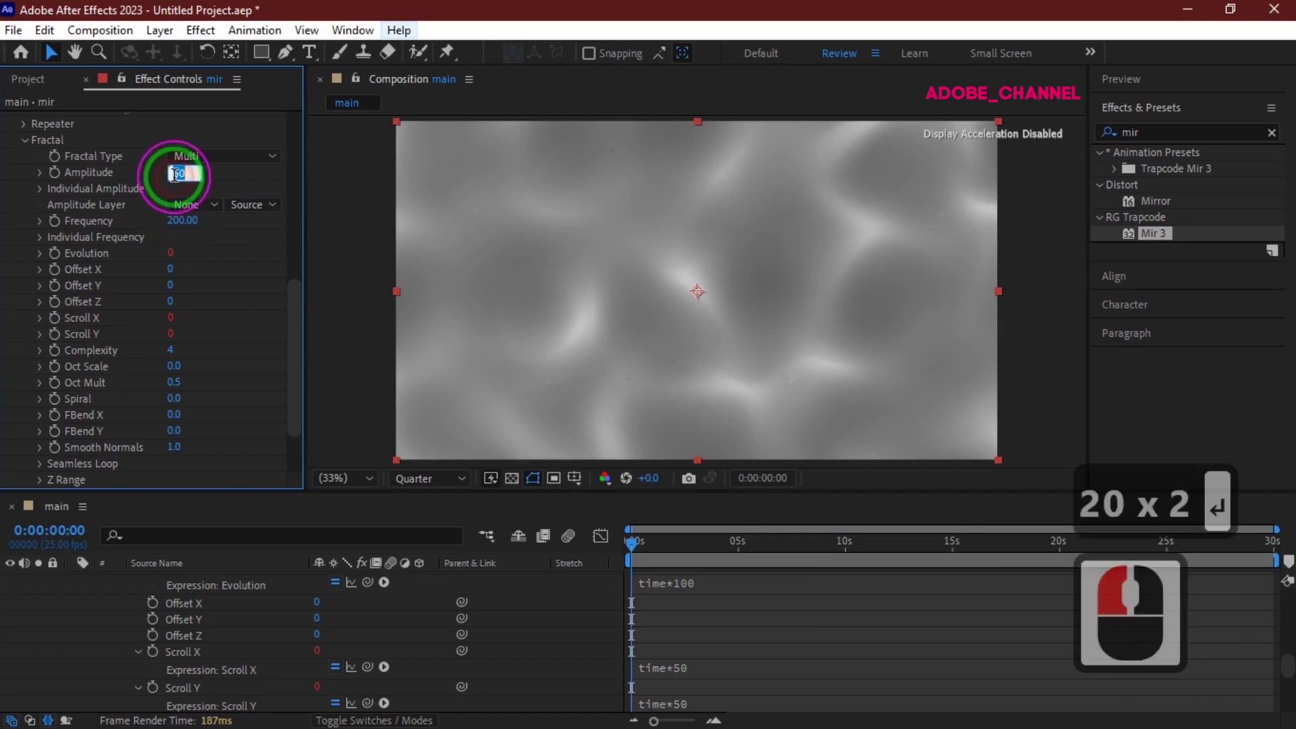
pyautogui.write('-200')
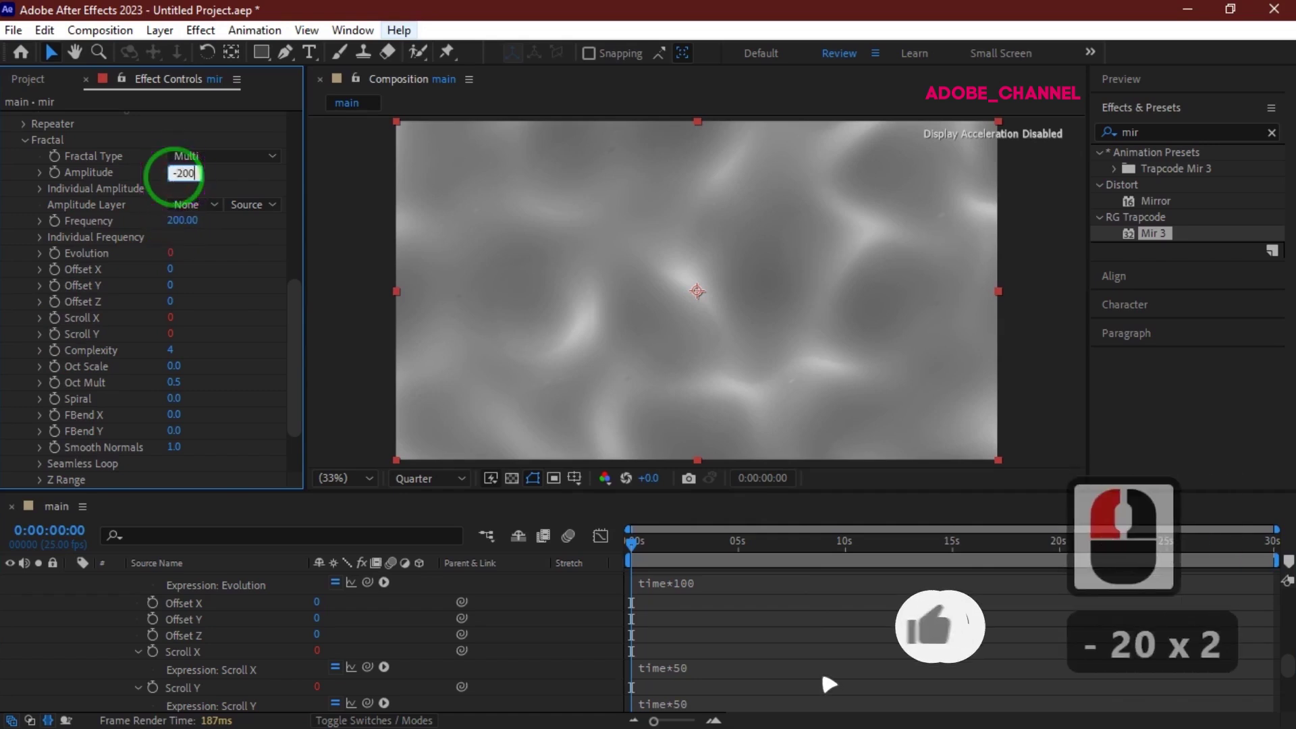
pyautogui.press('Return')
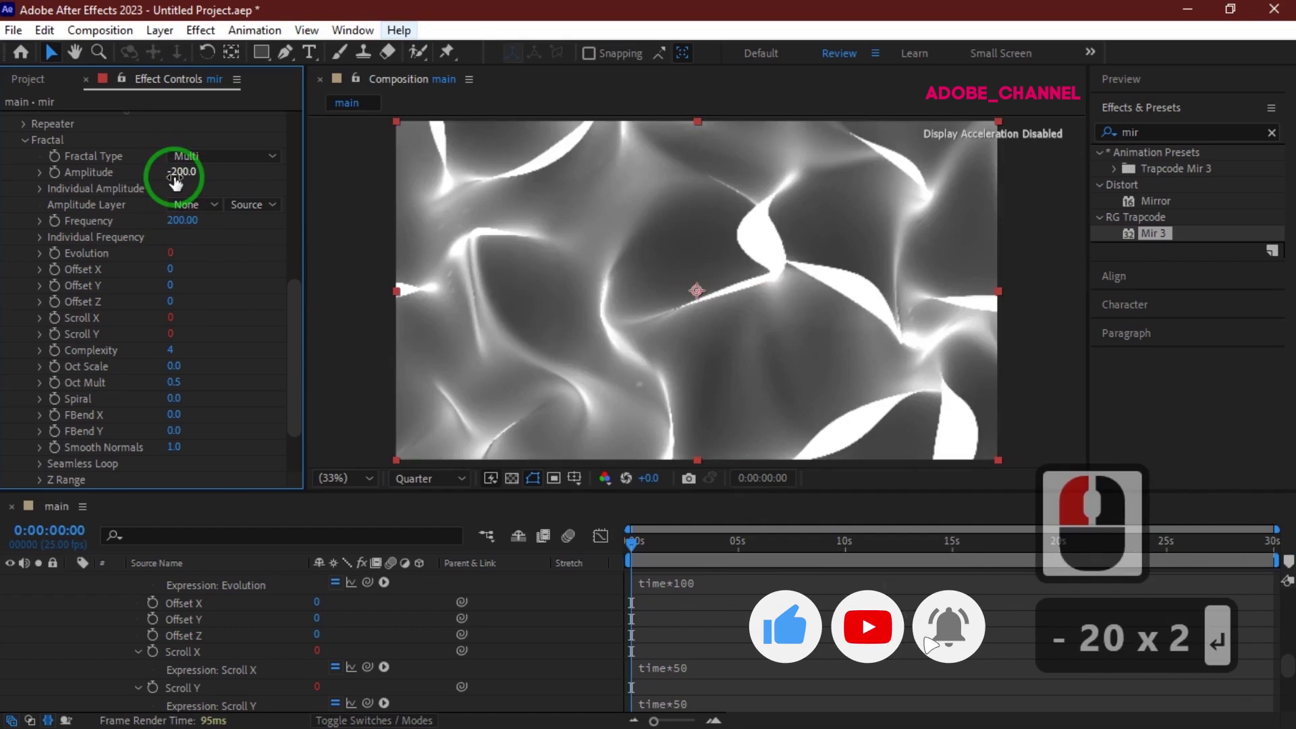
# - Set Rotate X of the Mir 3 geometry to -40
pyautogui.scroll(5, 176, 181)
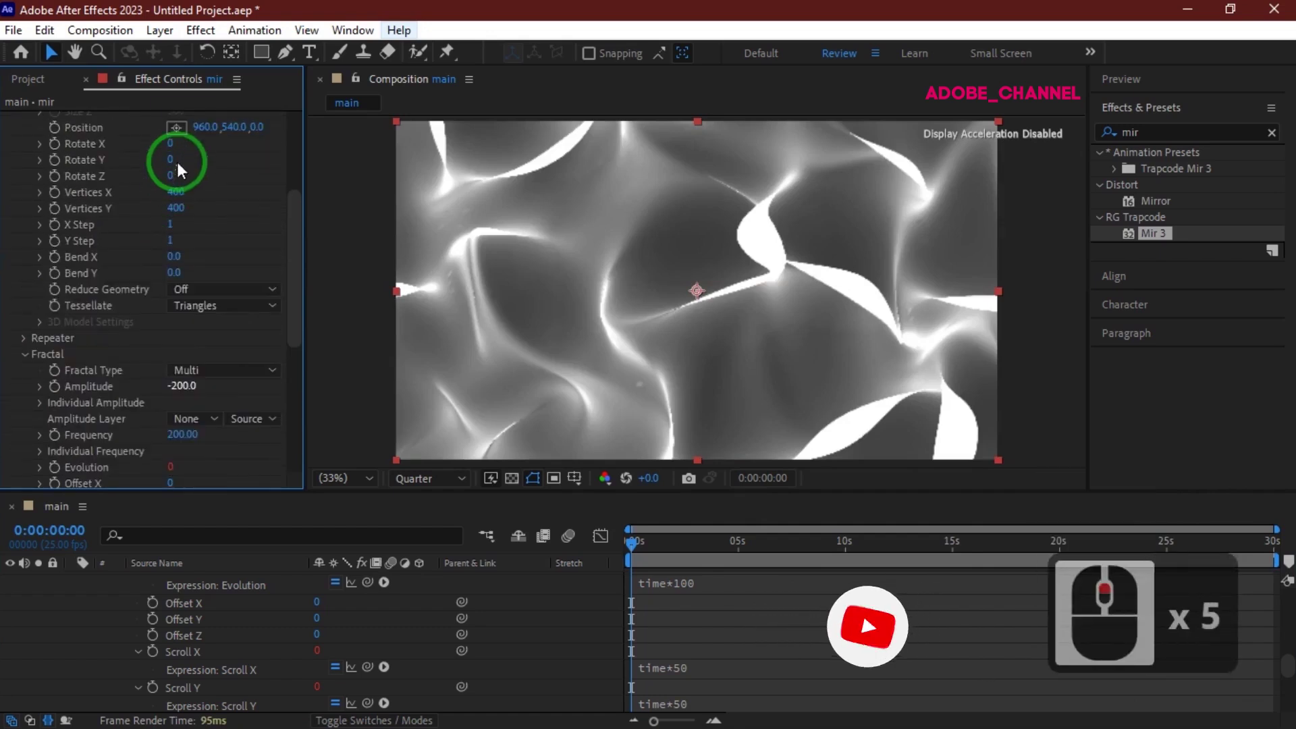
pyautogui.click(172, 144)
pyautogui.write('-')
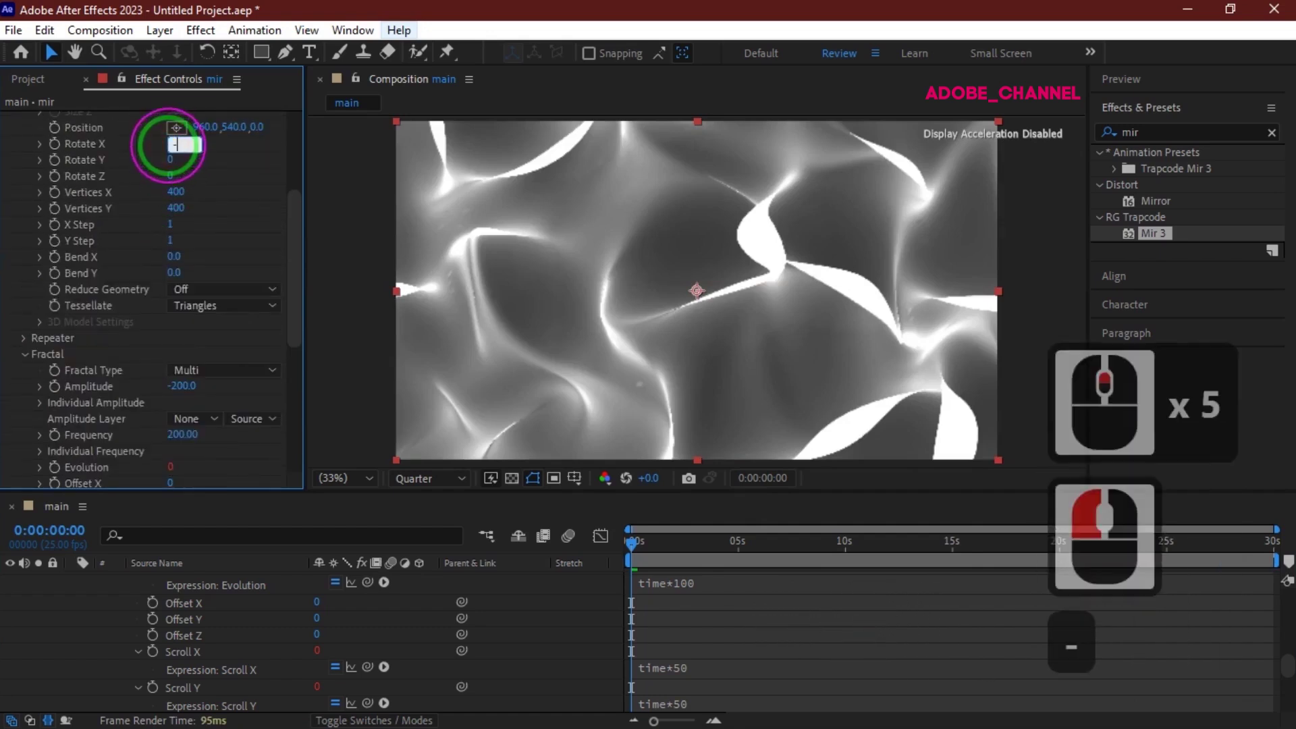
pyautogui.write('40')
pyautogui.press('Return')
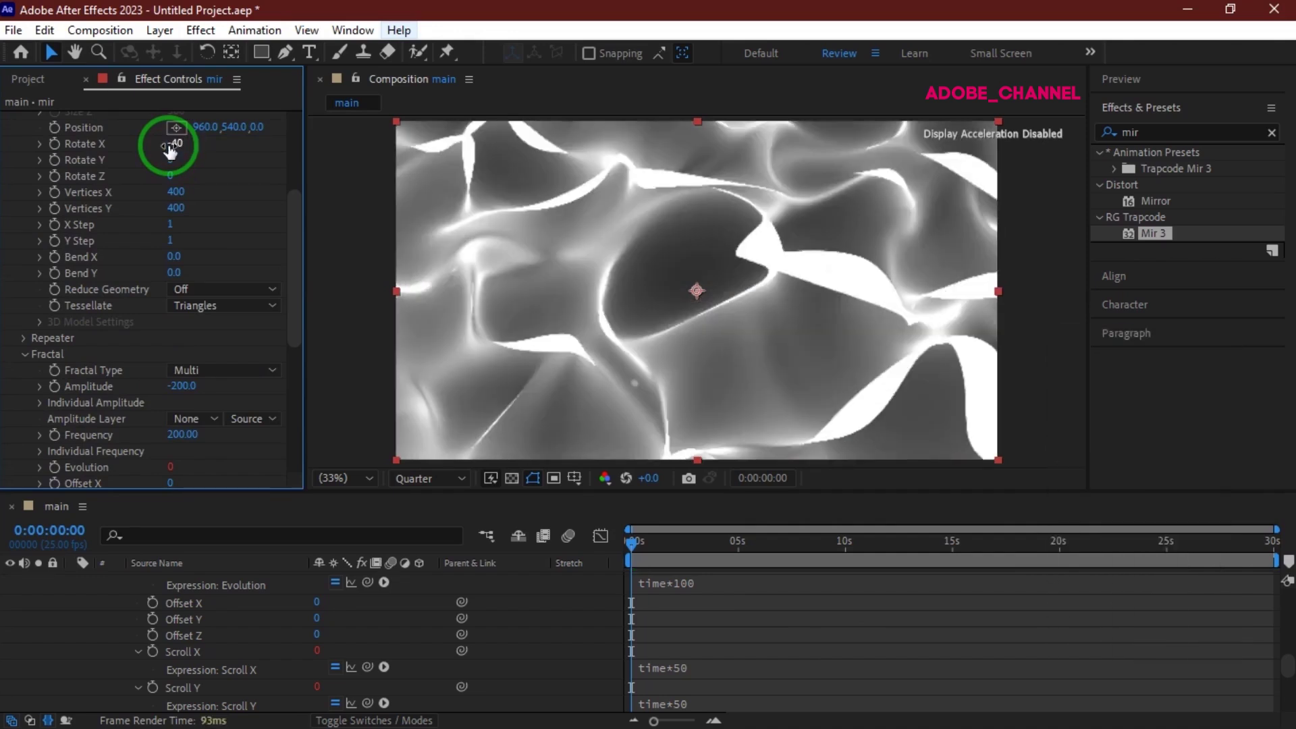
# - Add the expression time*10 to the geometry's Rotate Z property
pyautogui.keyDown('alt'); pyautogui.click(54, 176); pyautogui.keyUp('alt')
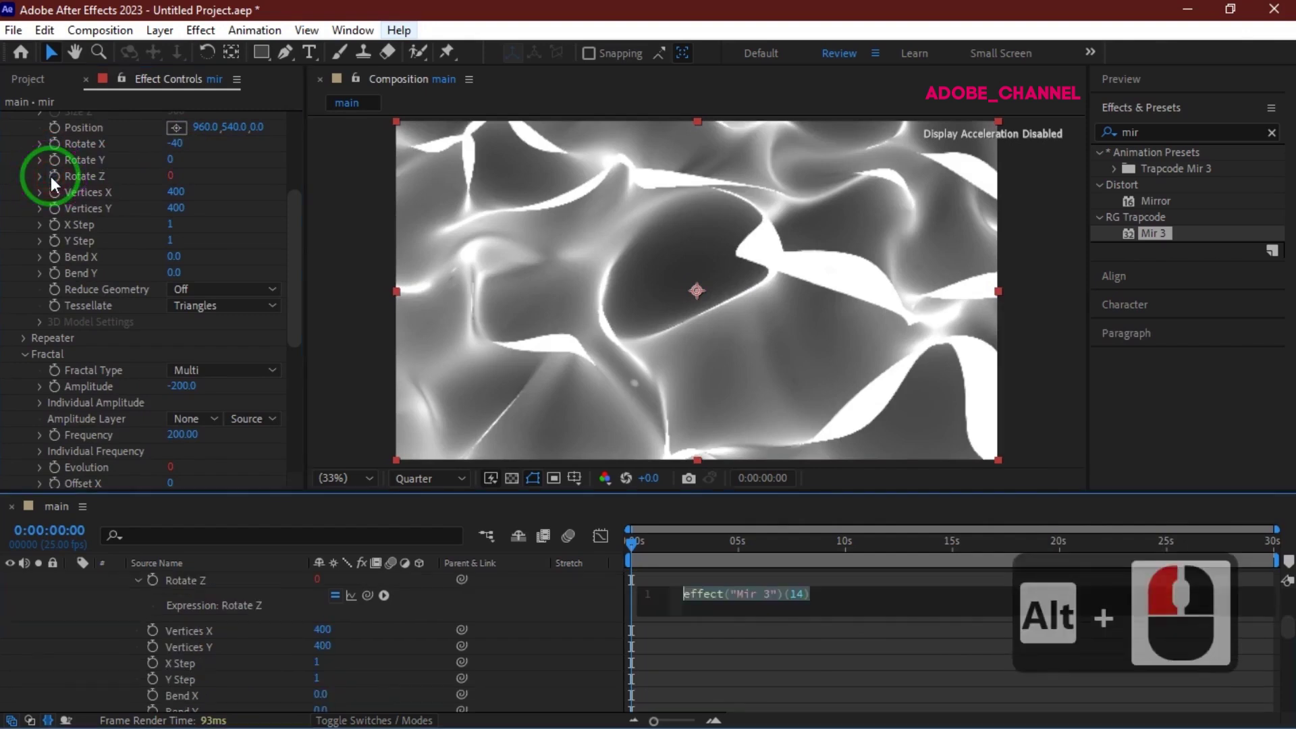
pyautogui.write('tim')
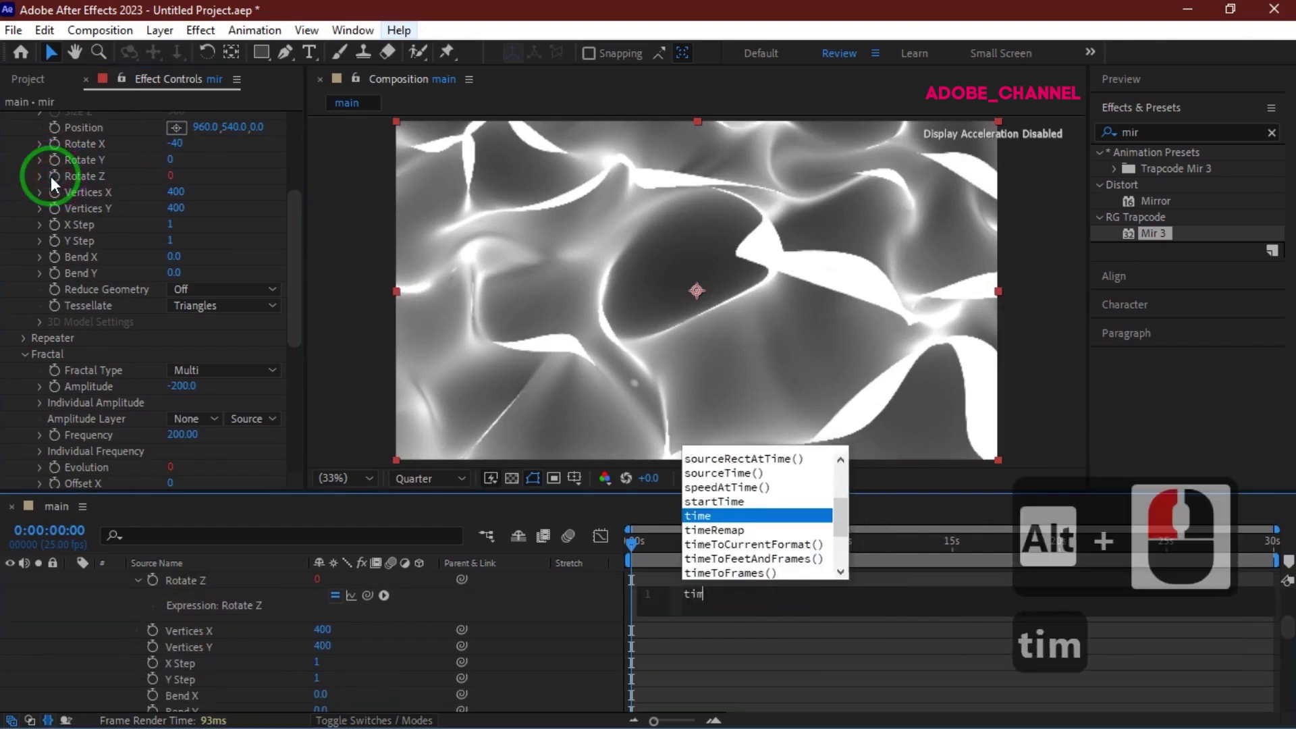
pyautogui.write('e*')
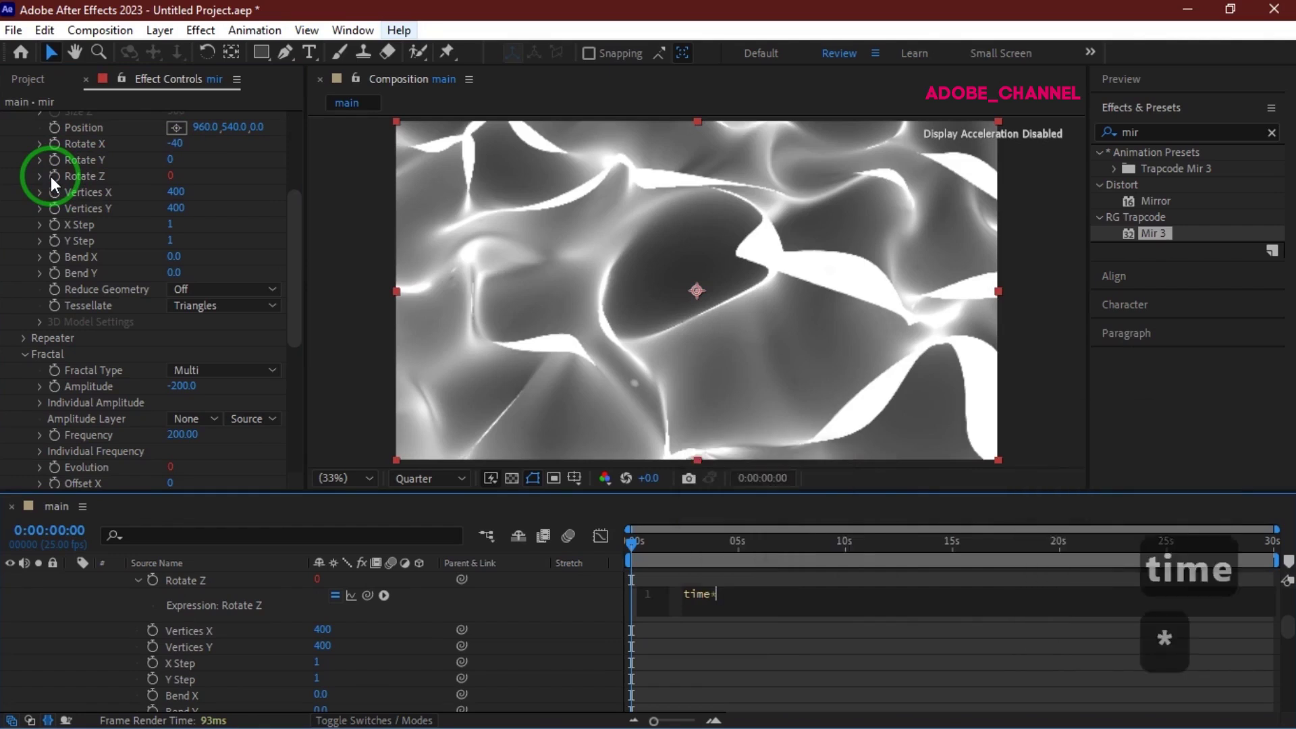
pyautogui.write('10')
pyautogui.press('Return')
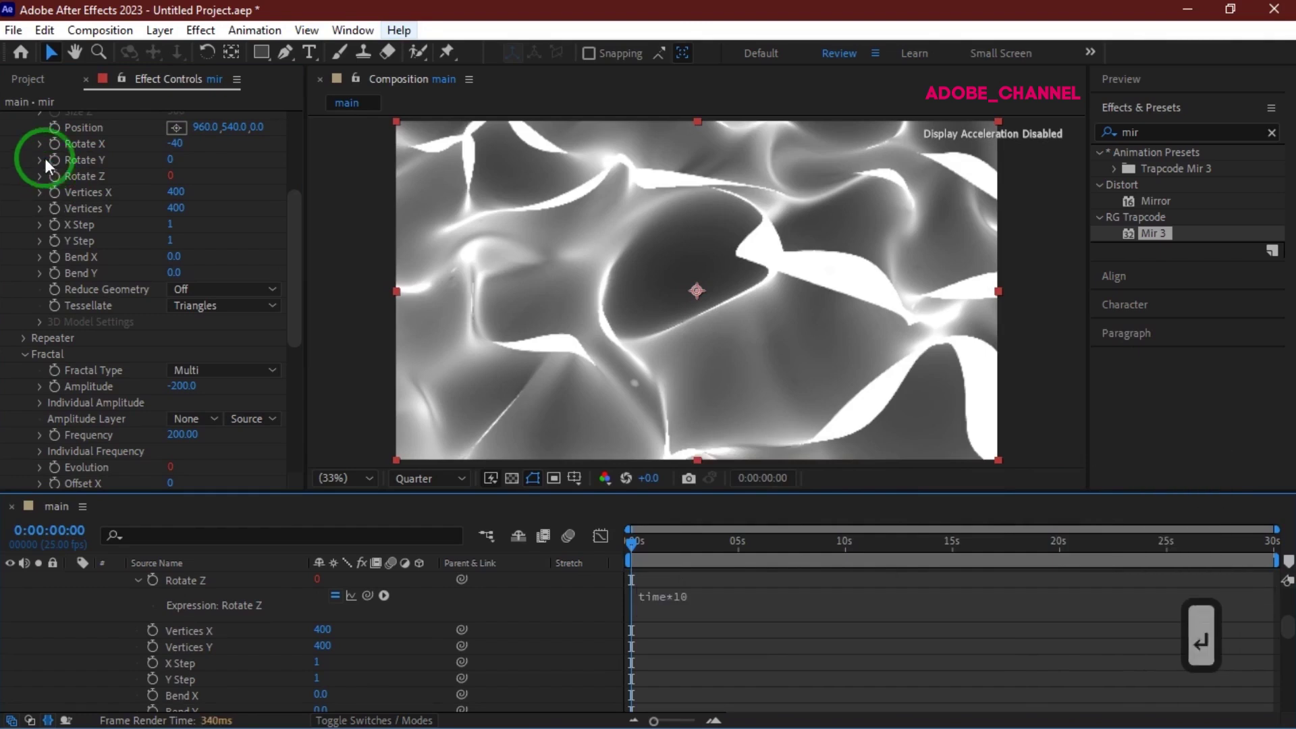
# - In Mir 3's shader settings, set Normal Effect to 80 and change Draw to Front Wire, Back Cull
pyautogui.scroll(-2, 19, 335)
pyautogui.scroll(-7, 19, 334)
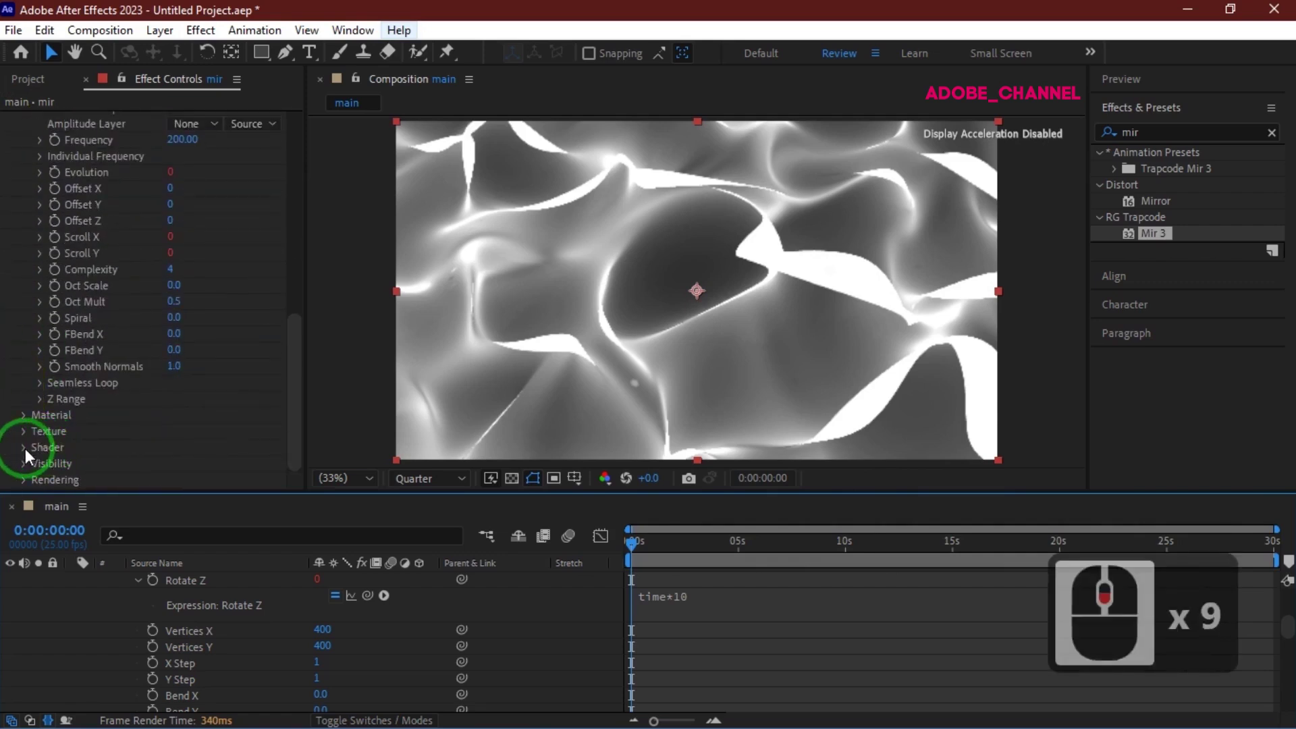
pyautogui.click(26, 448)
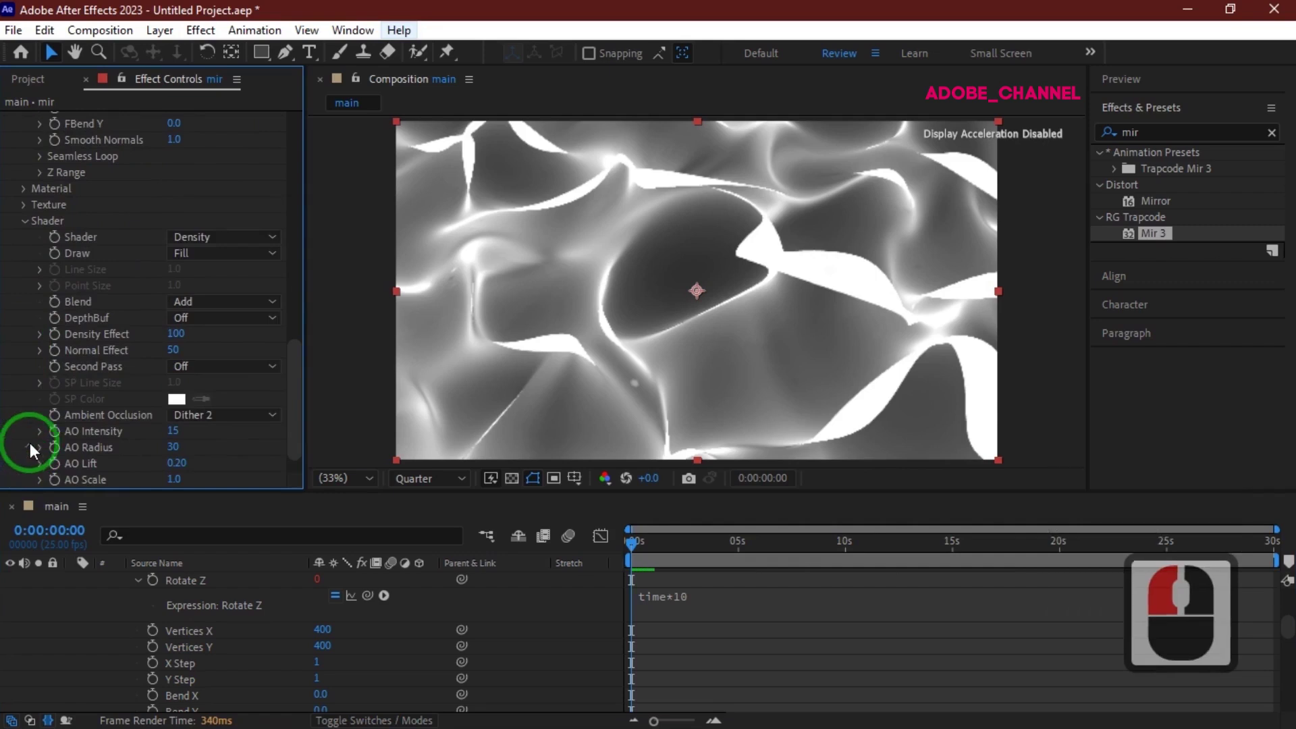
pyautogui.click(175, 351)
pyautogui.write('80')
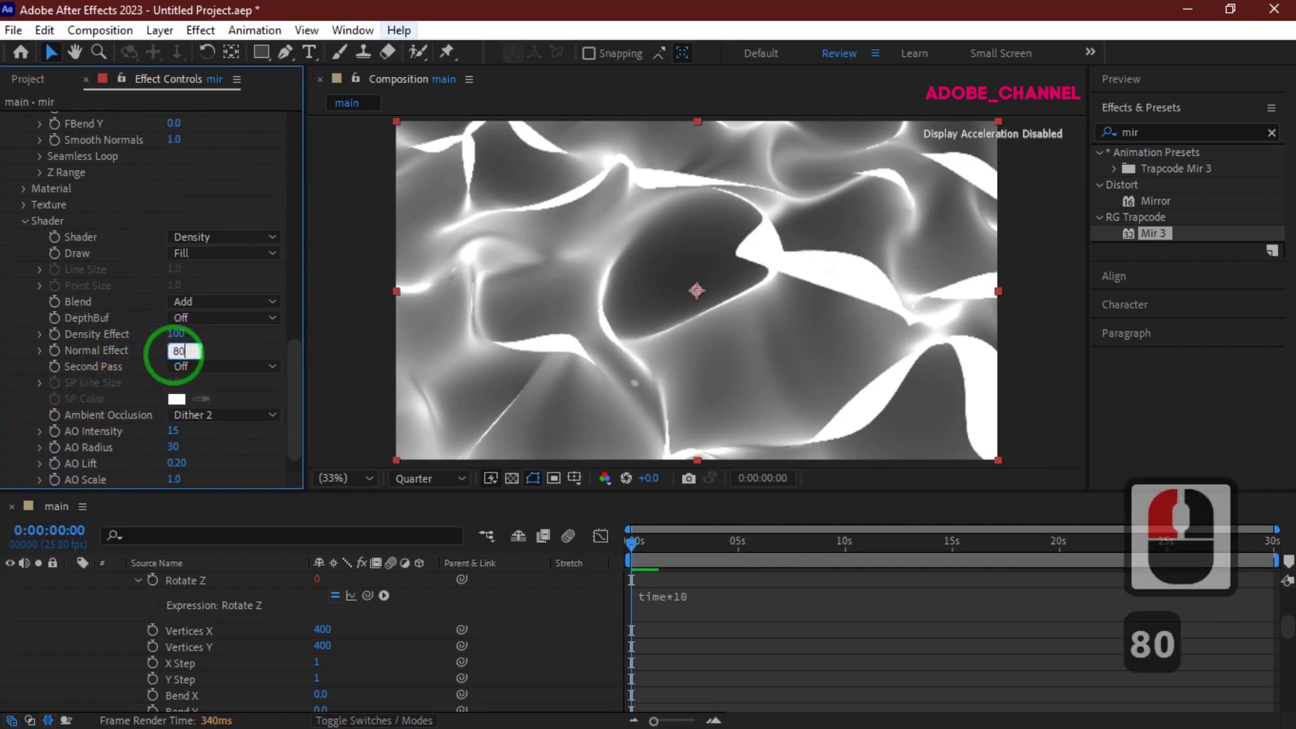
pyautogui.press('Return')
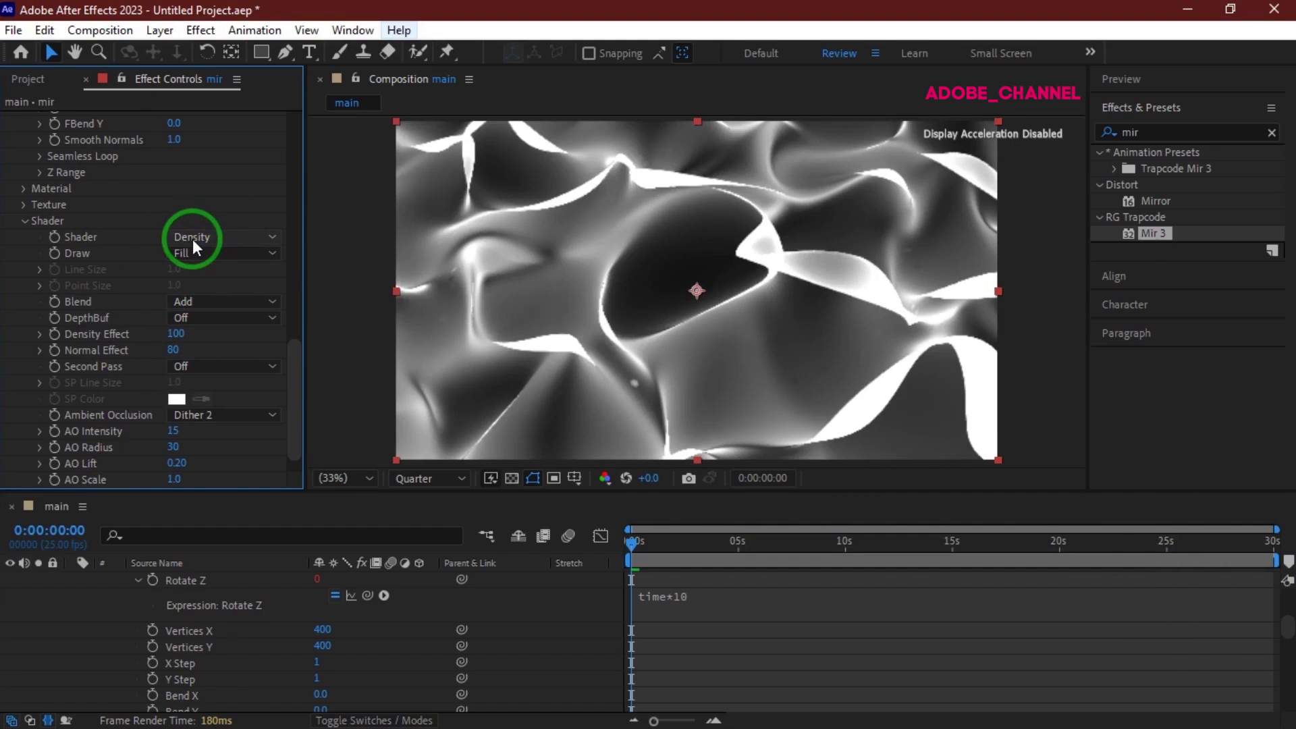
pyautogui.click(269, 253)
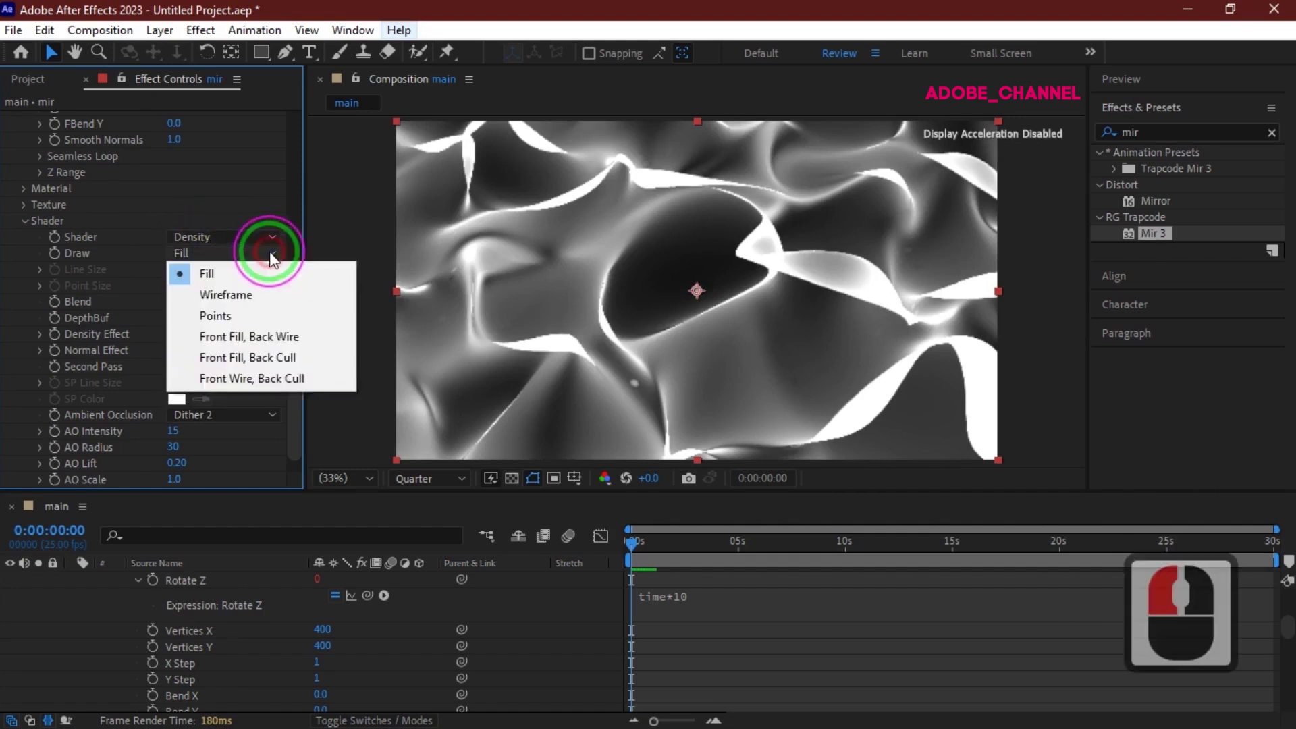
pyautogui.click(265, 377)
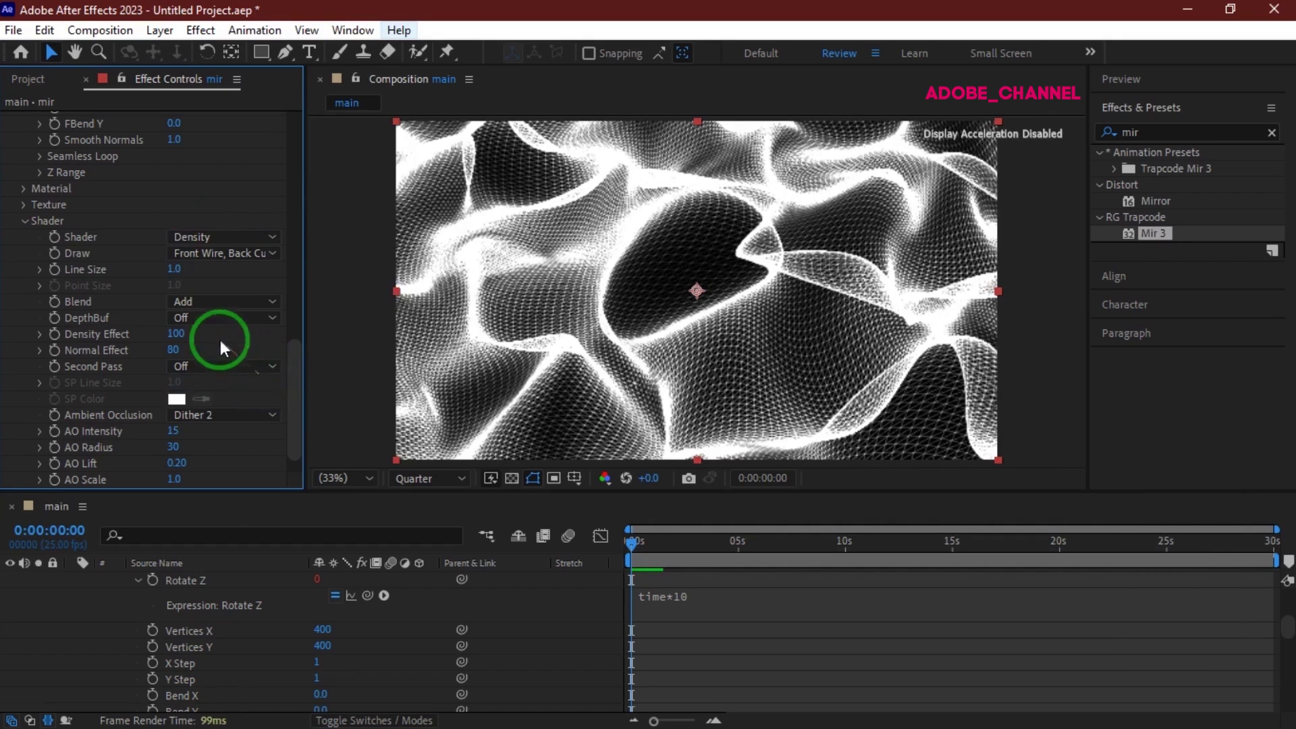
# - Change the Mir 3 material color to a light blue, 6782F6
pyautogui.click(20, 193)
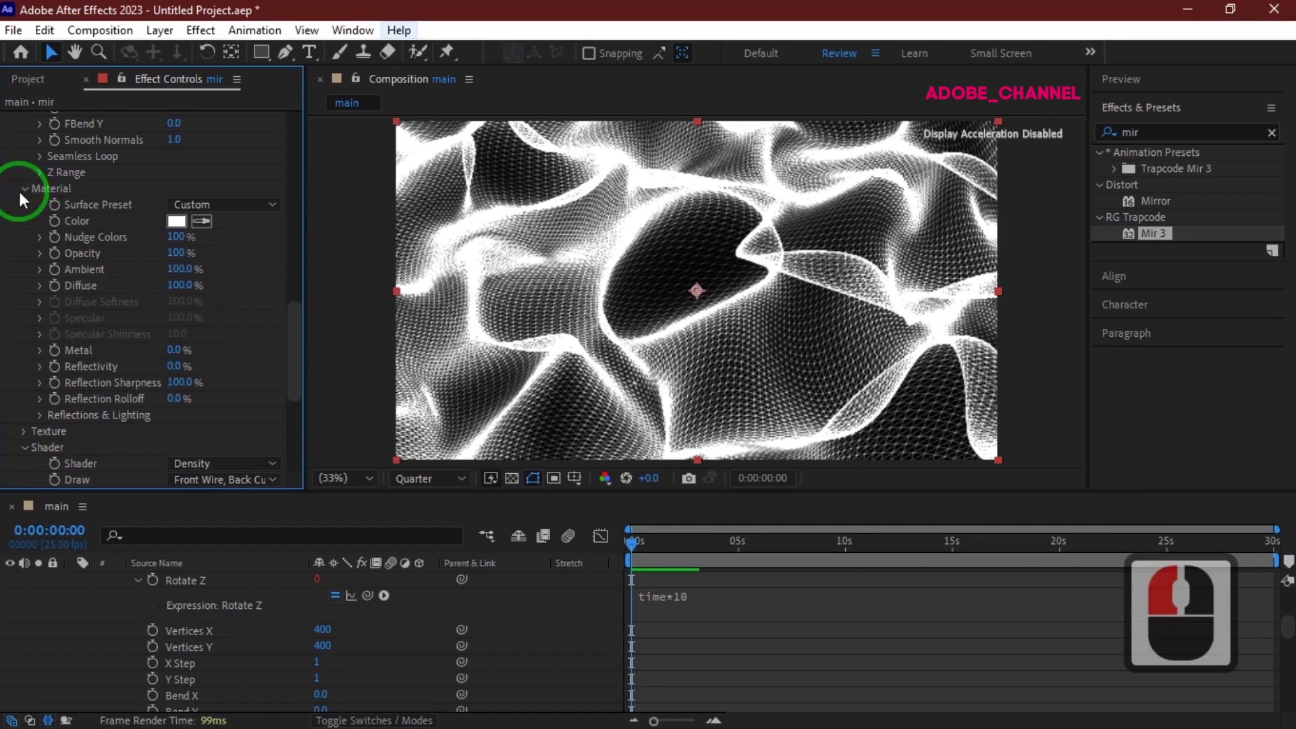
pyautogui.click(181, 218)
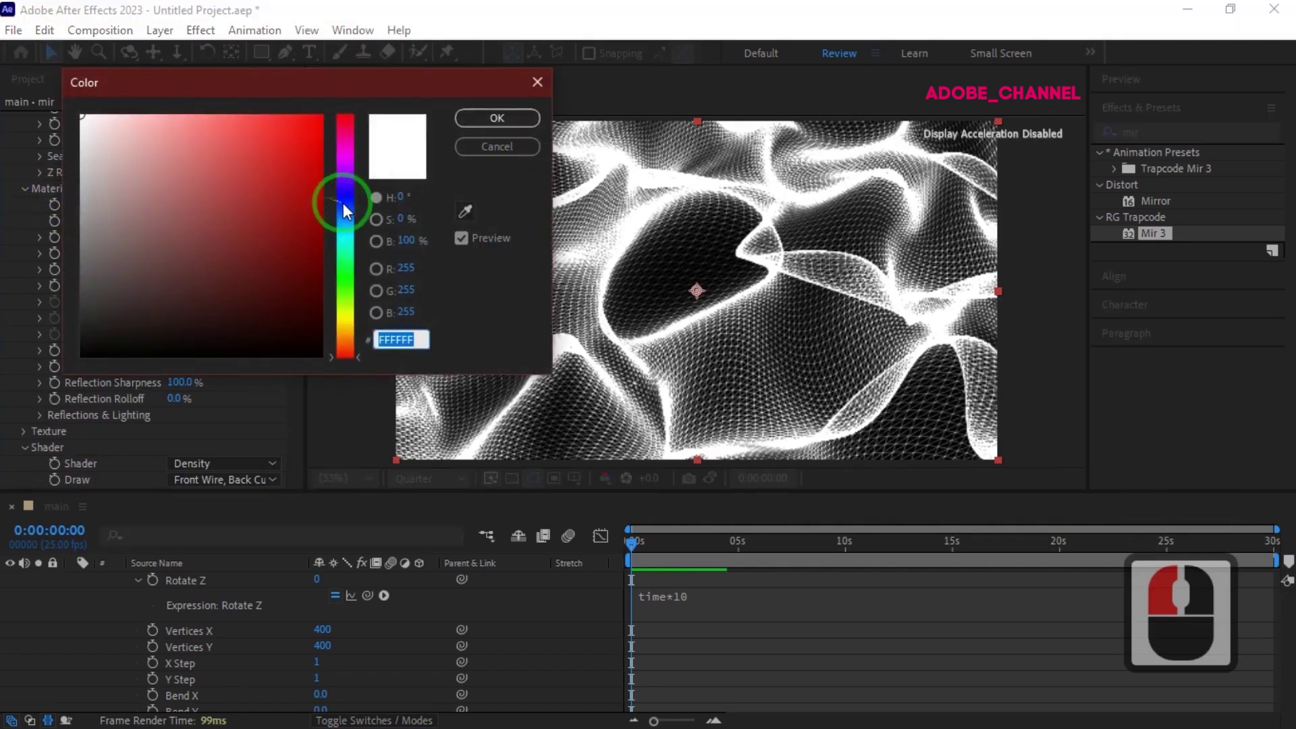
pyautogui.click(343, 203)
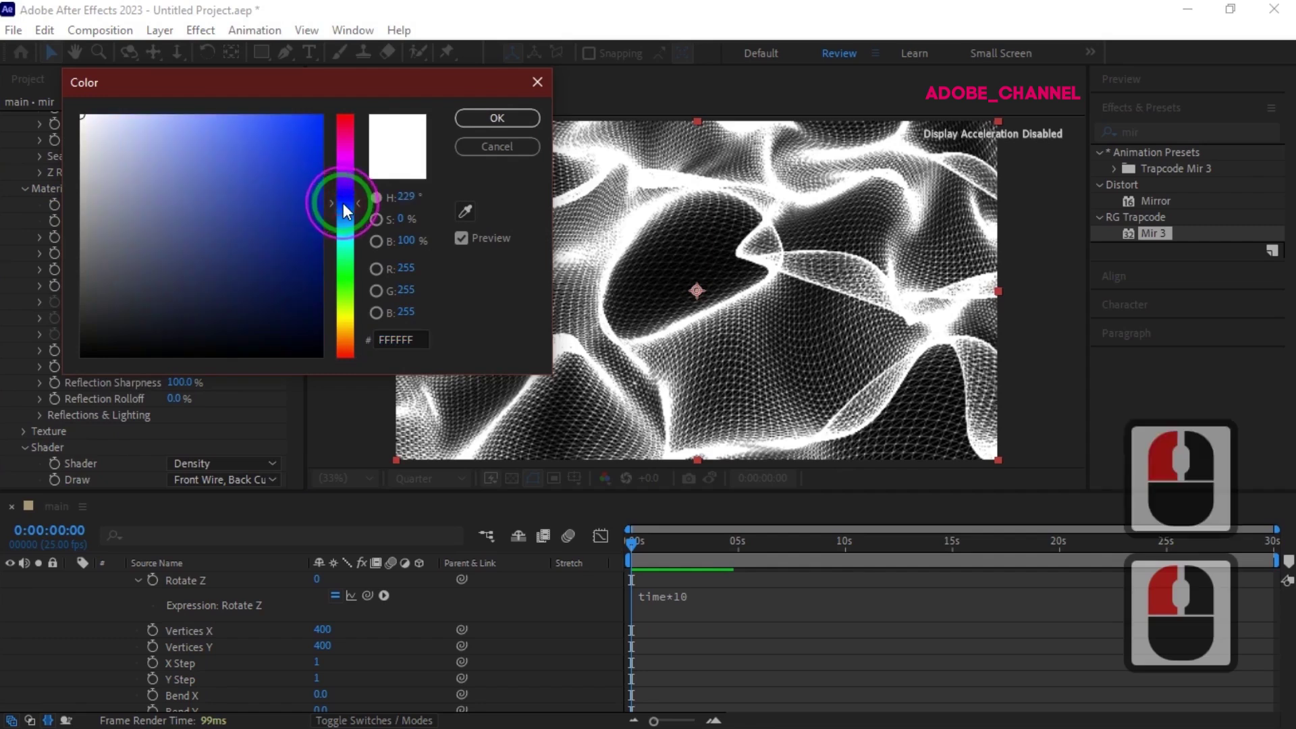
pyautogui.click(222, 122)
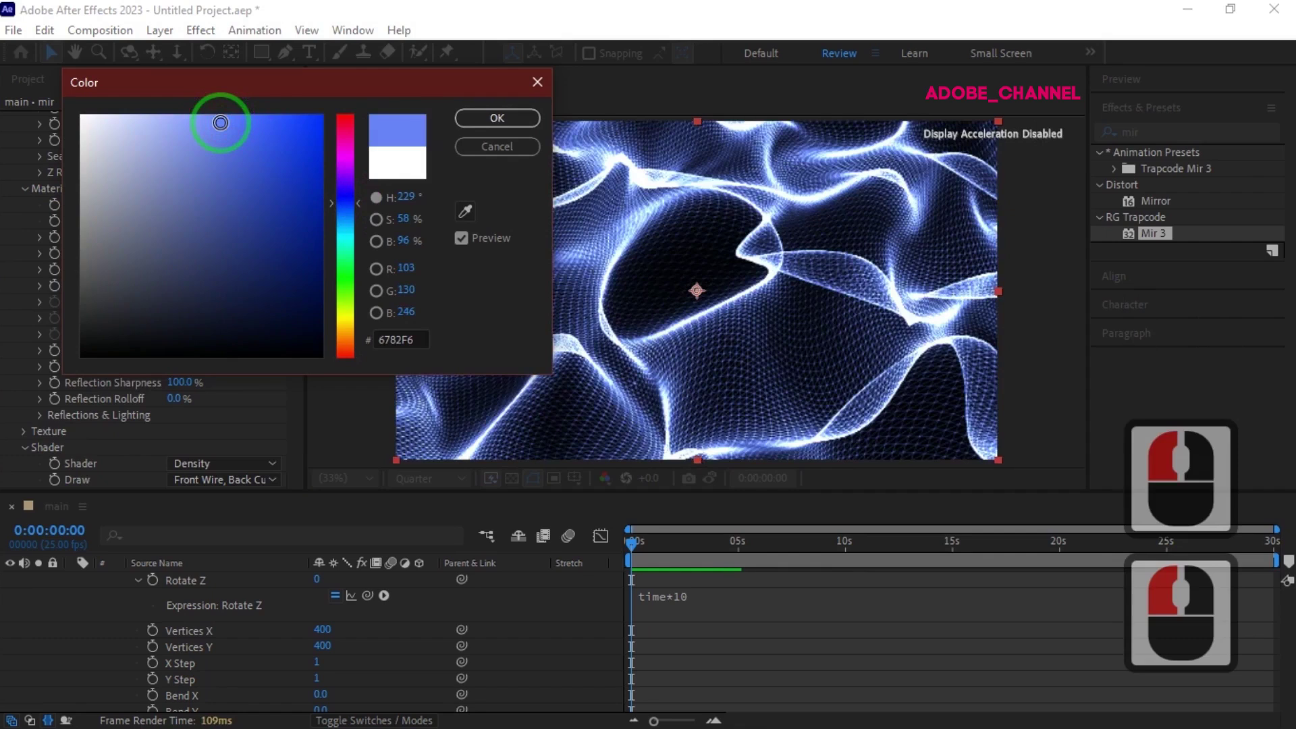
pyautogui.click(496, 119)
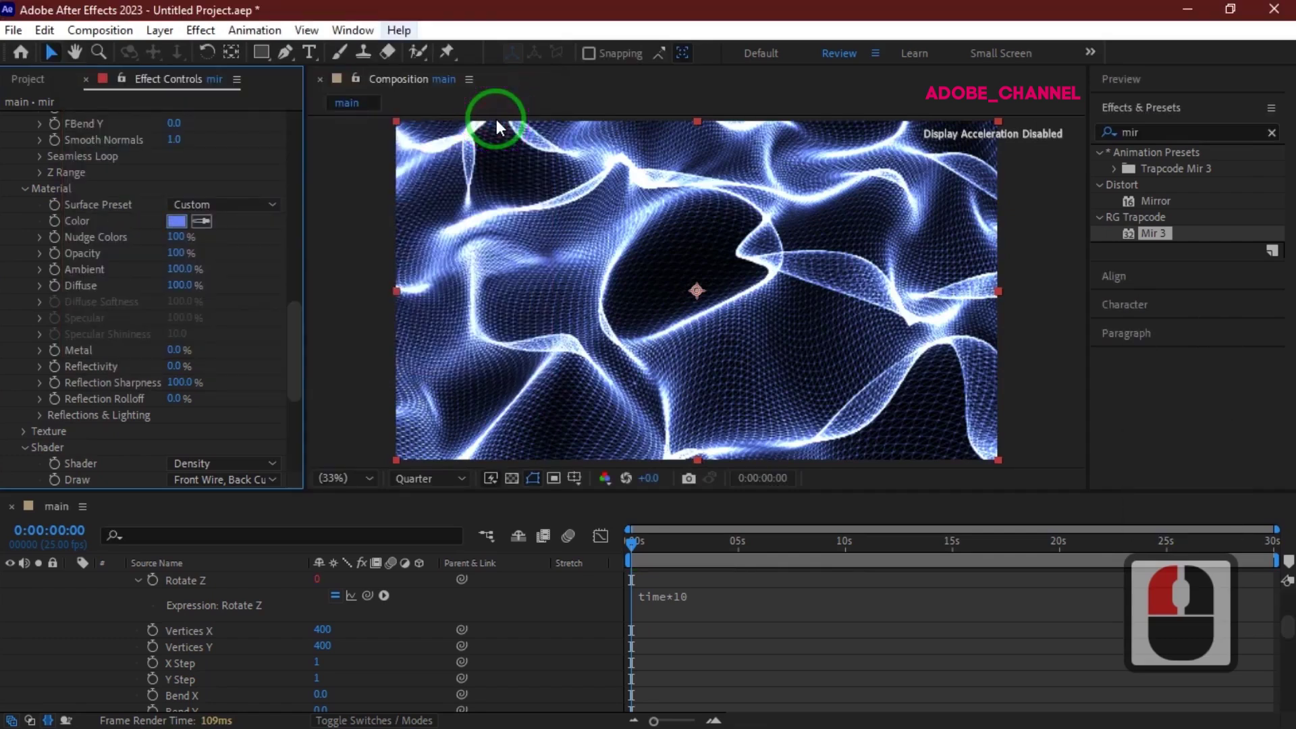
# - Set the material's Metal to 85% and its Reflectivity to 20%
pyautogui.click(172, 351)
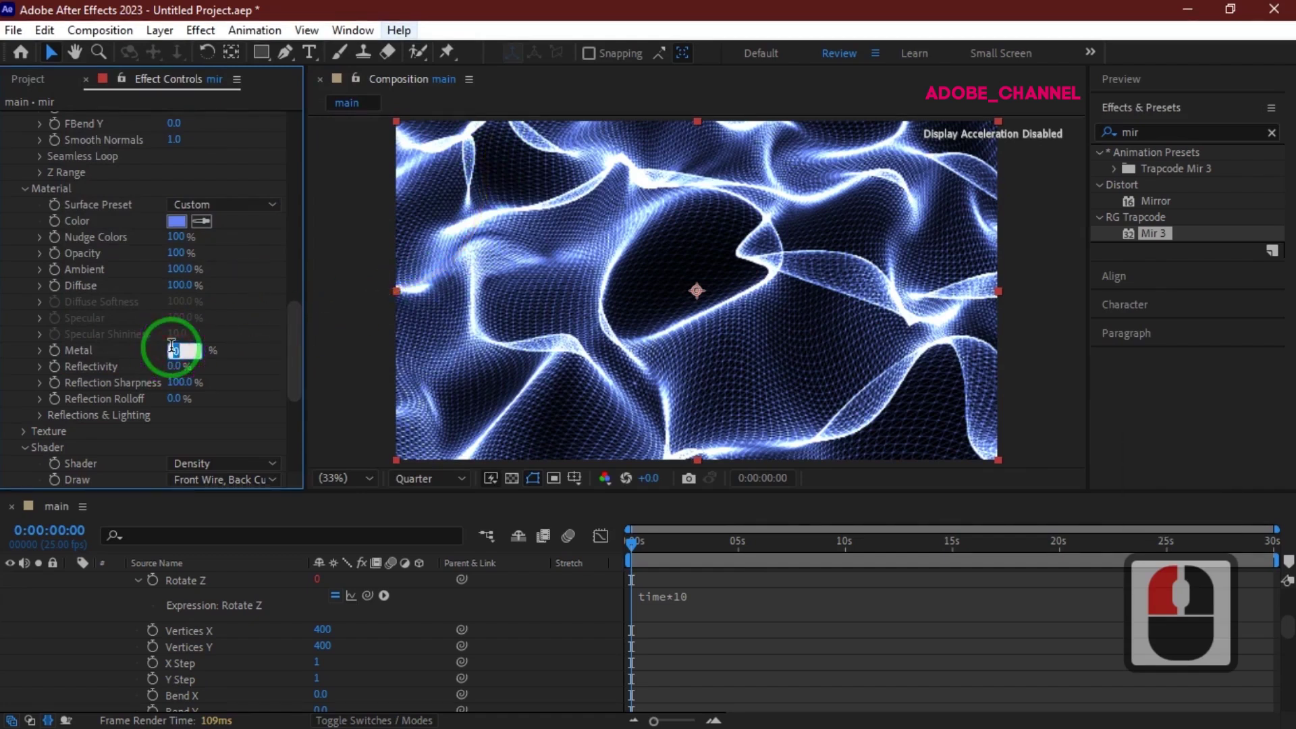
pyautogui.write('85')
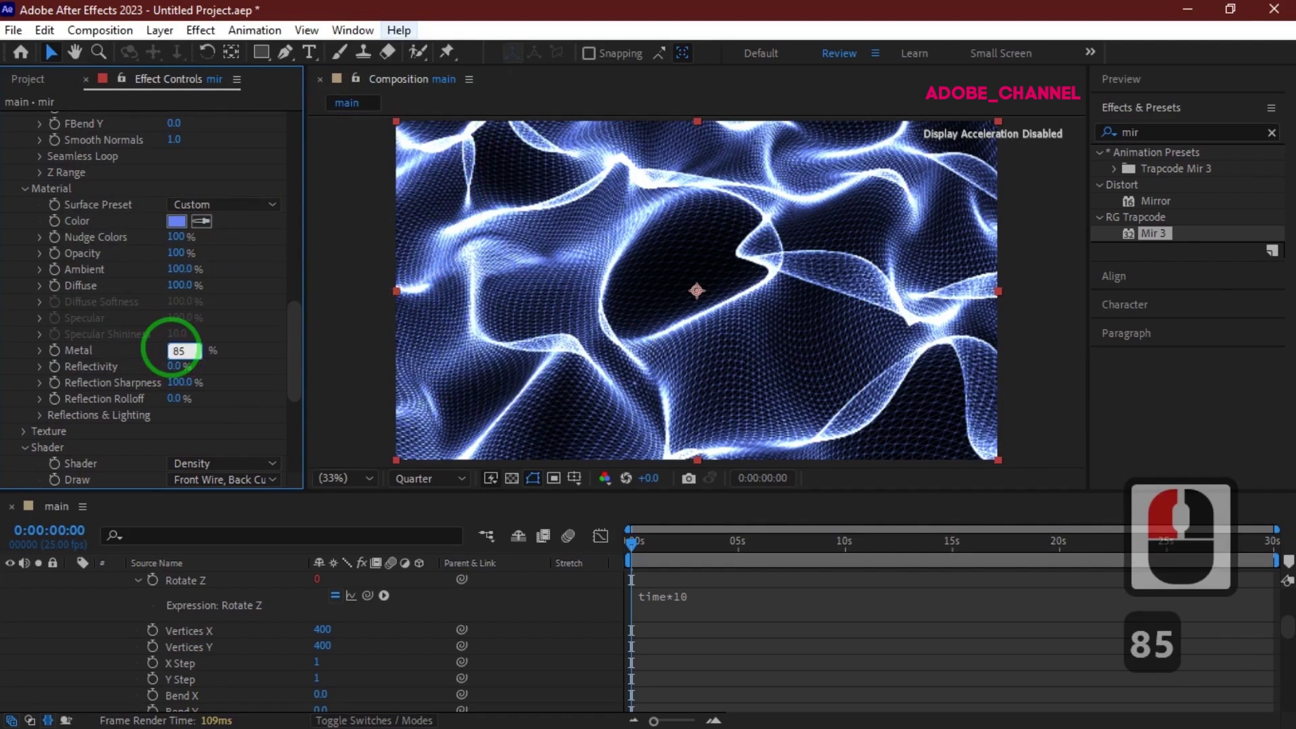
pyautogui.press('Return')
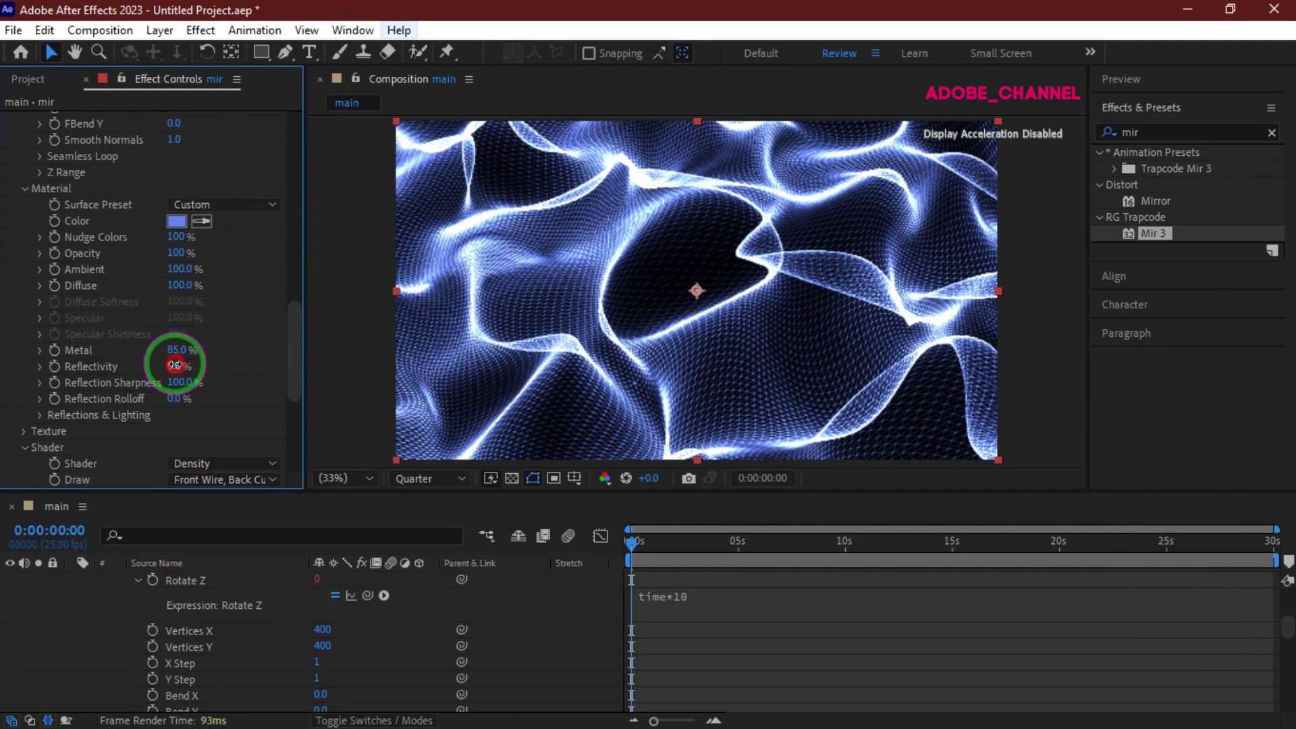
pyautogui.click(175, 365)
pyautogui.write('20')
pyautogui.press('Return')
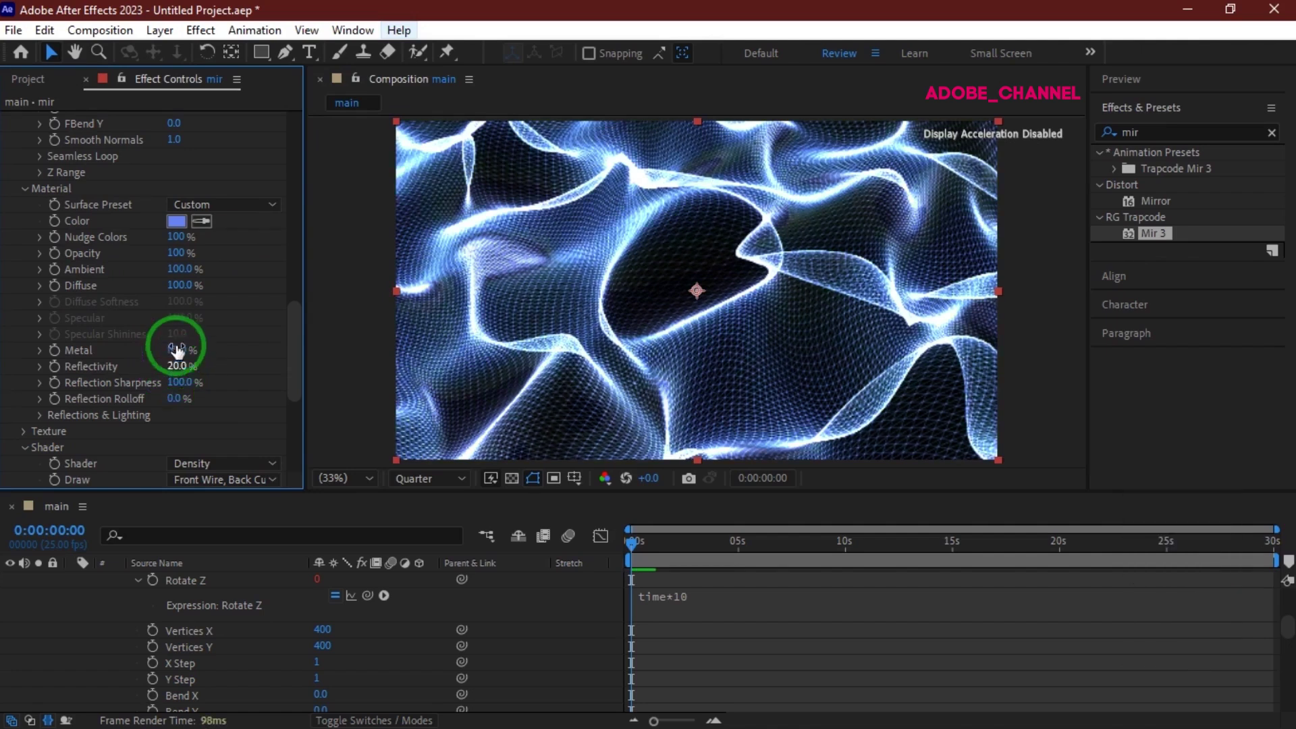
# - Set the Mir 3 material's Ambient to 60% and its Reflection Rolloff to 100%
pyautogui.click(174, 272)
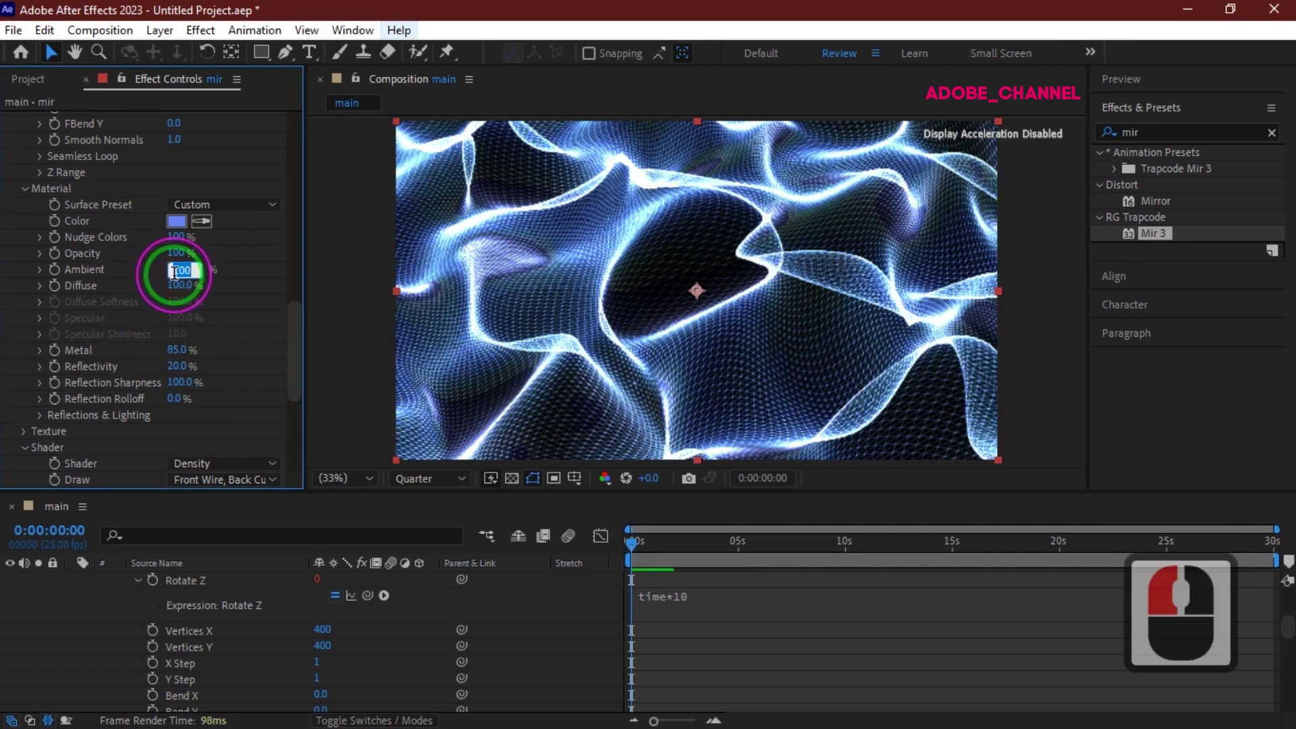
pyautogui.write('60')
pyautogui.press('Return')
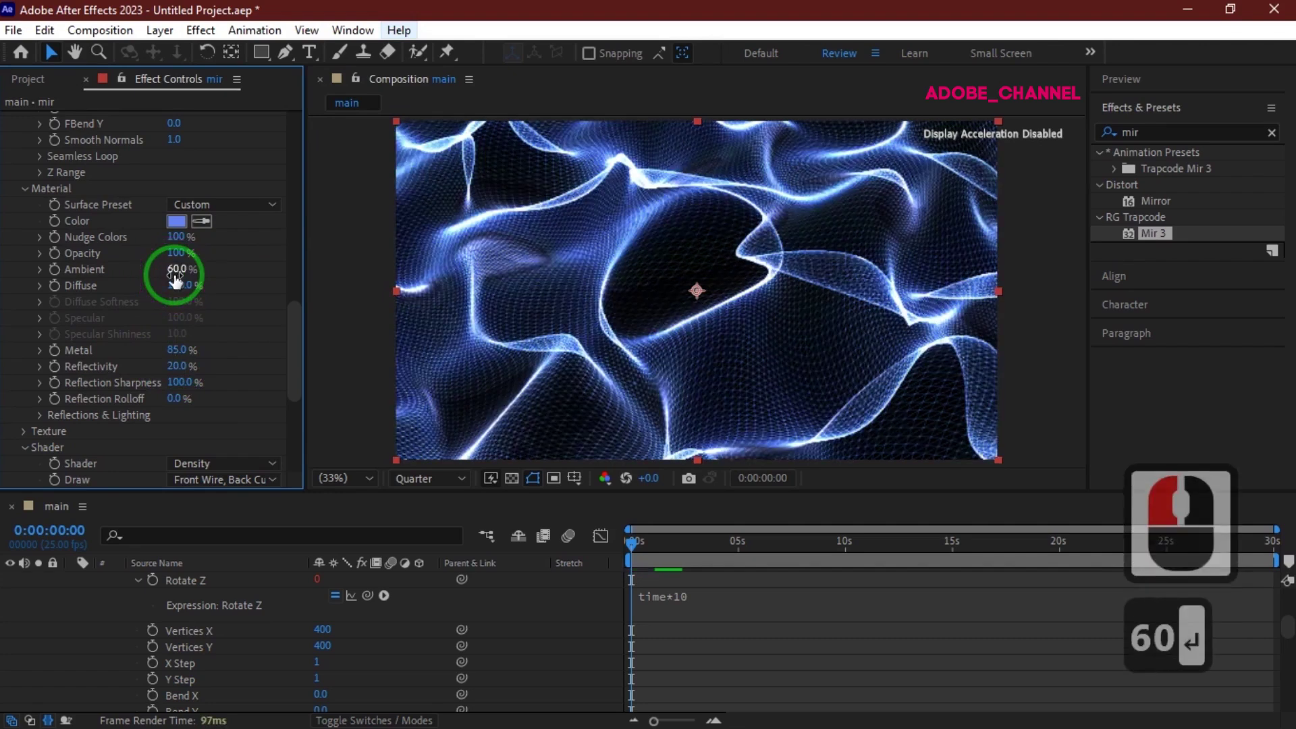
pyautogui.click(178, 382)
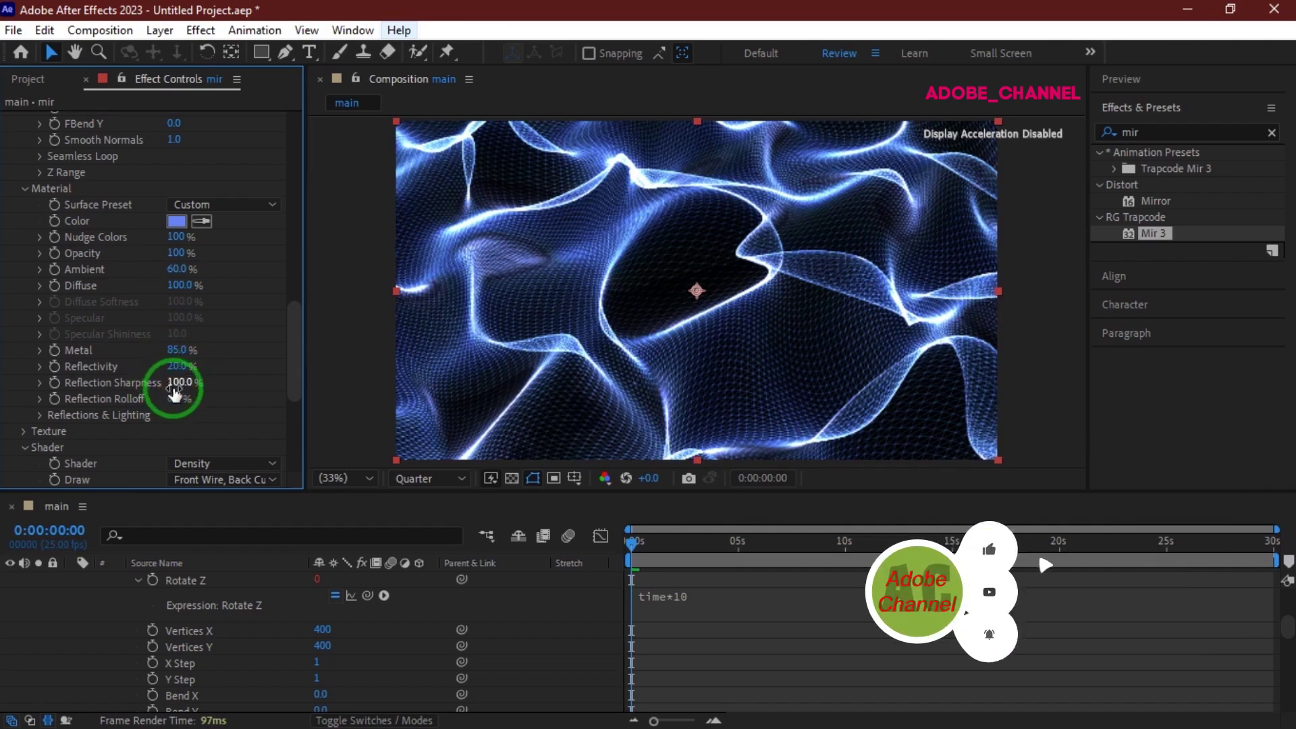
pyautogui.click(173, 399)
pyautogui.write('100')
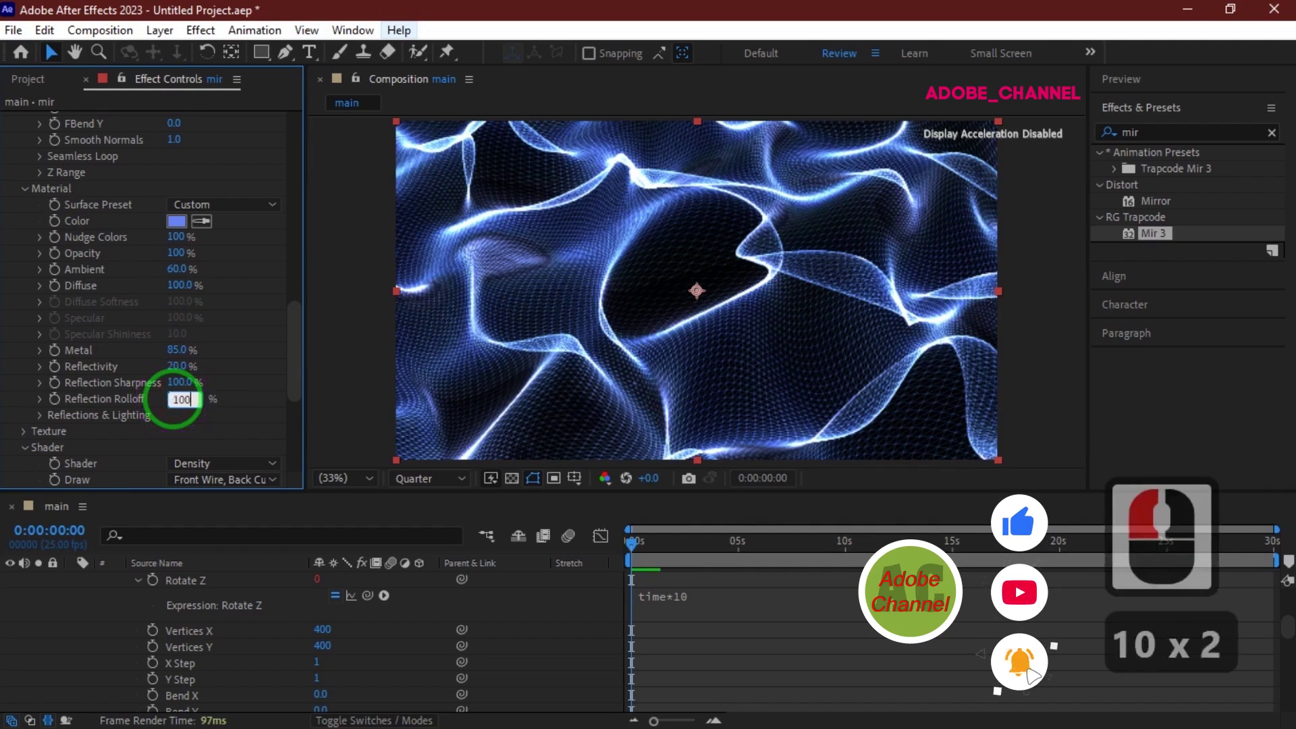
pyautogui.press('Return')
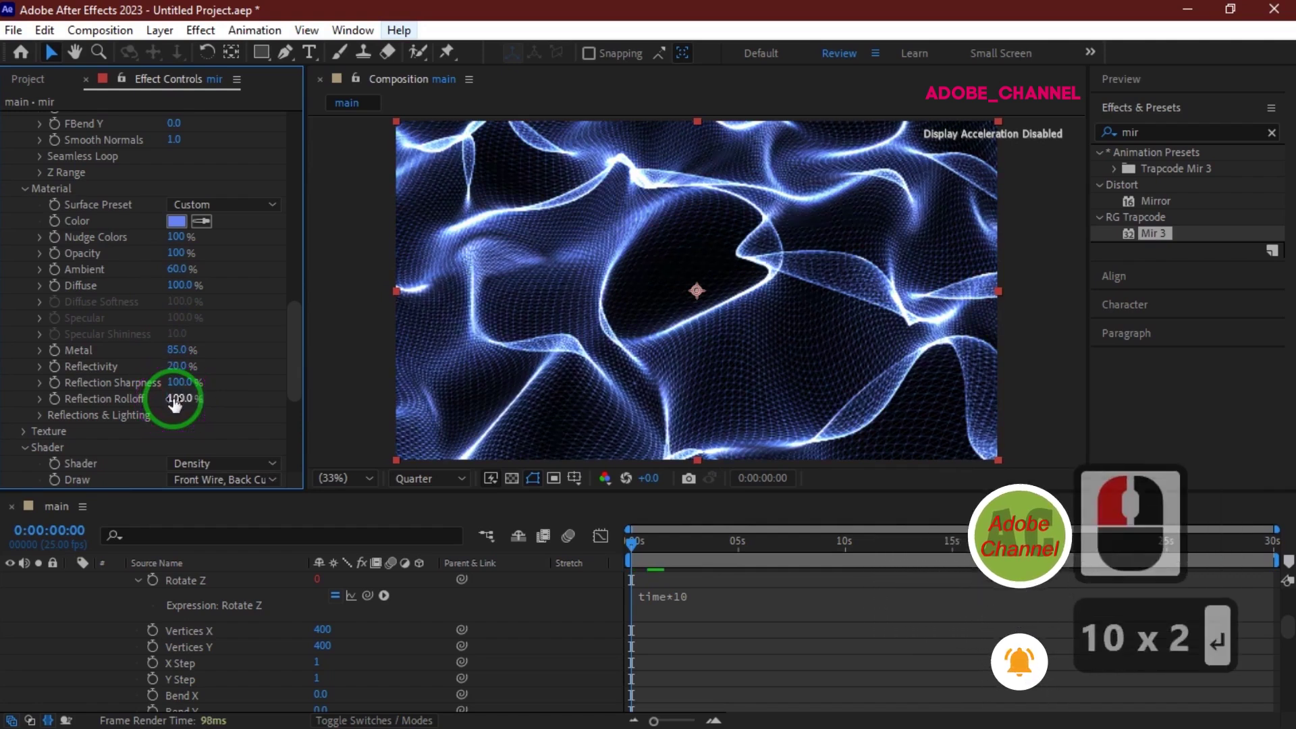
# - Collapse the mir layer's properties in the timeline and play a preview of the animation from the start
pyautogui.scroll(10, 193, 593)
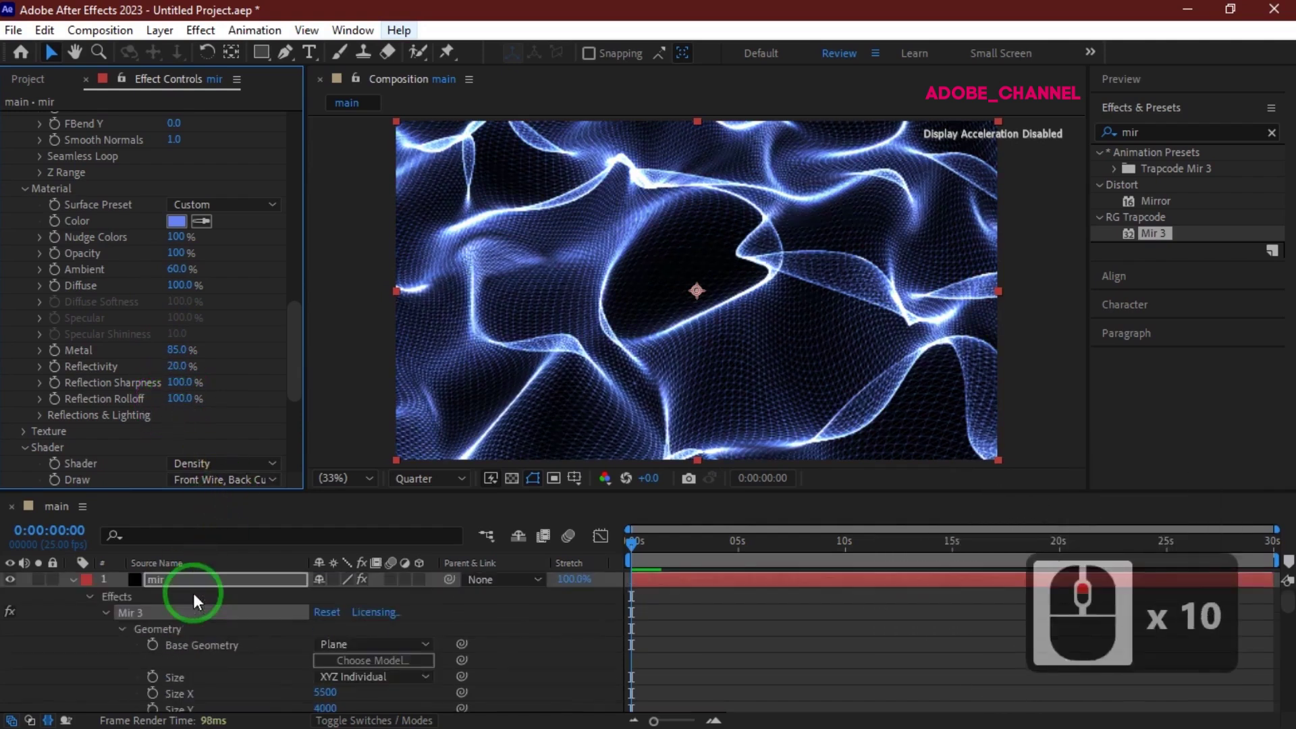
pyautogui.click(76, 579)
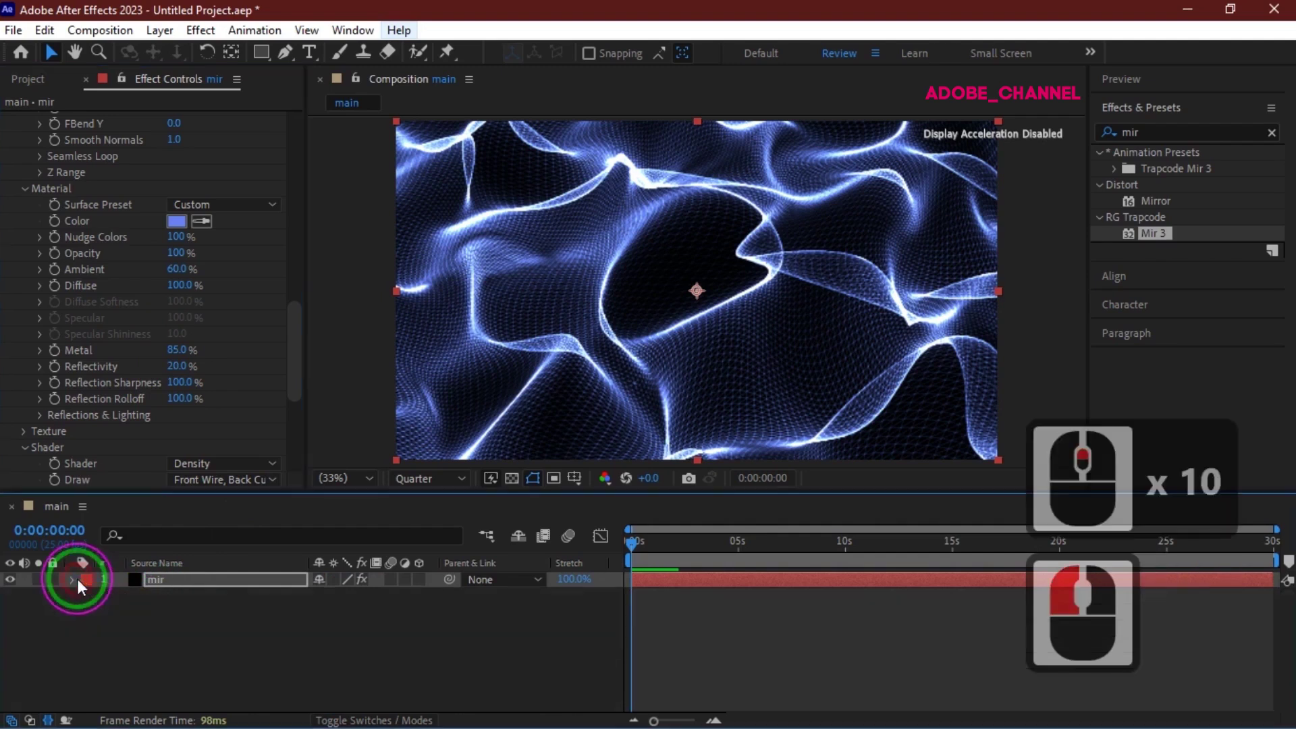
pyautogui.click(1181, 87)
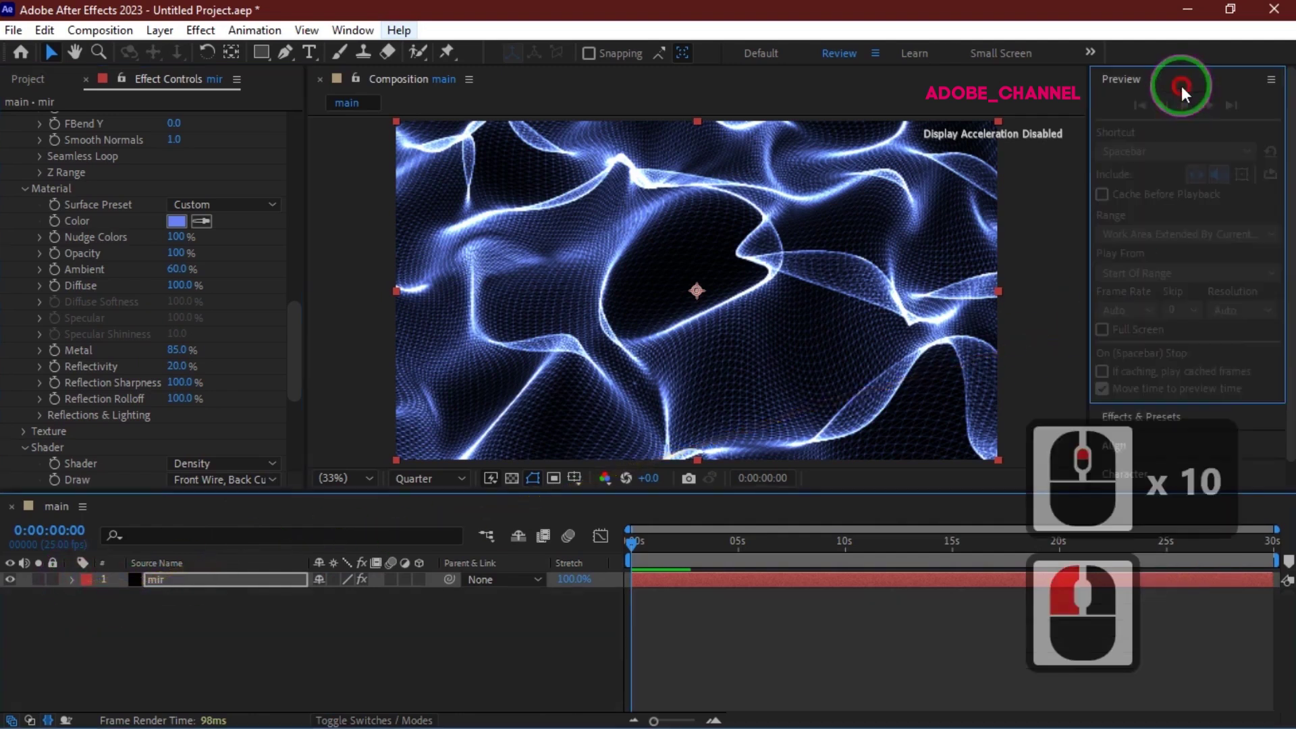
pyautogui.click(550, 599)
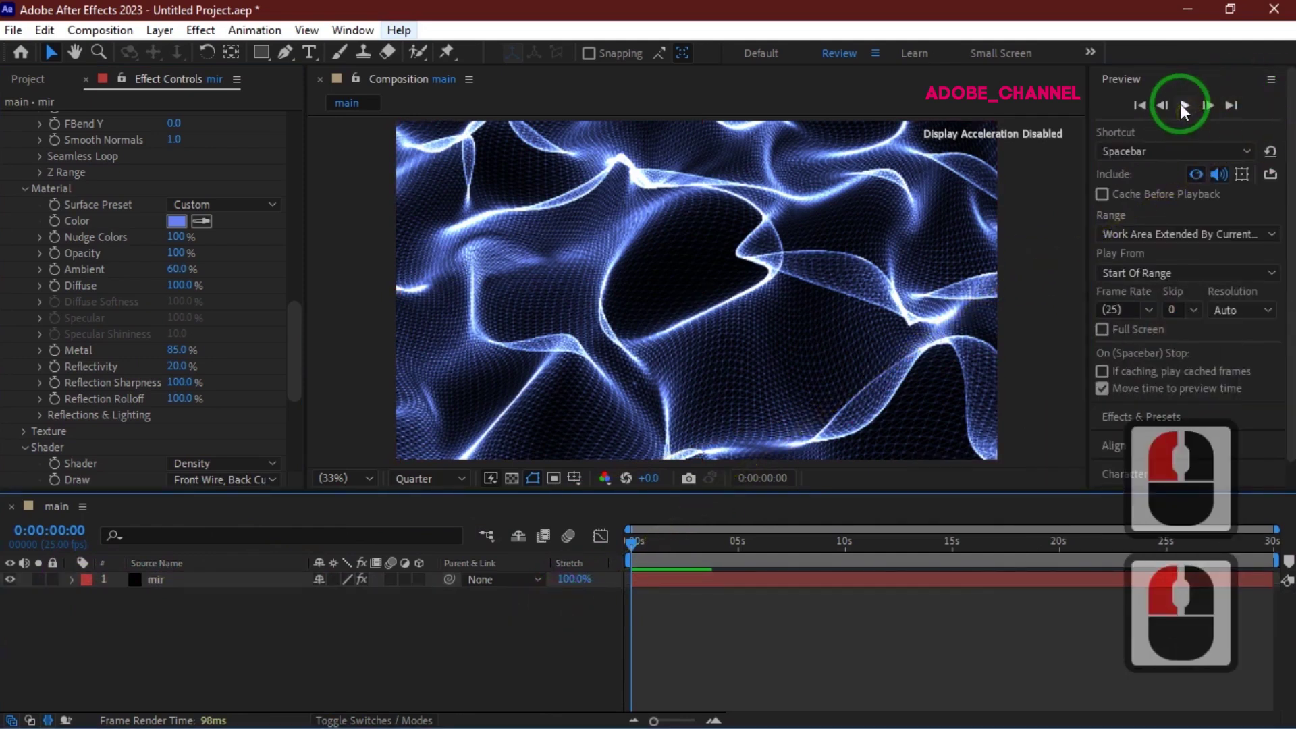
pyautogui.click(1188, 111)
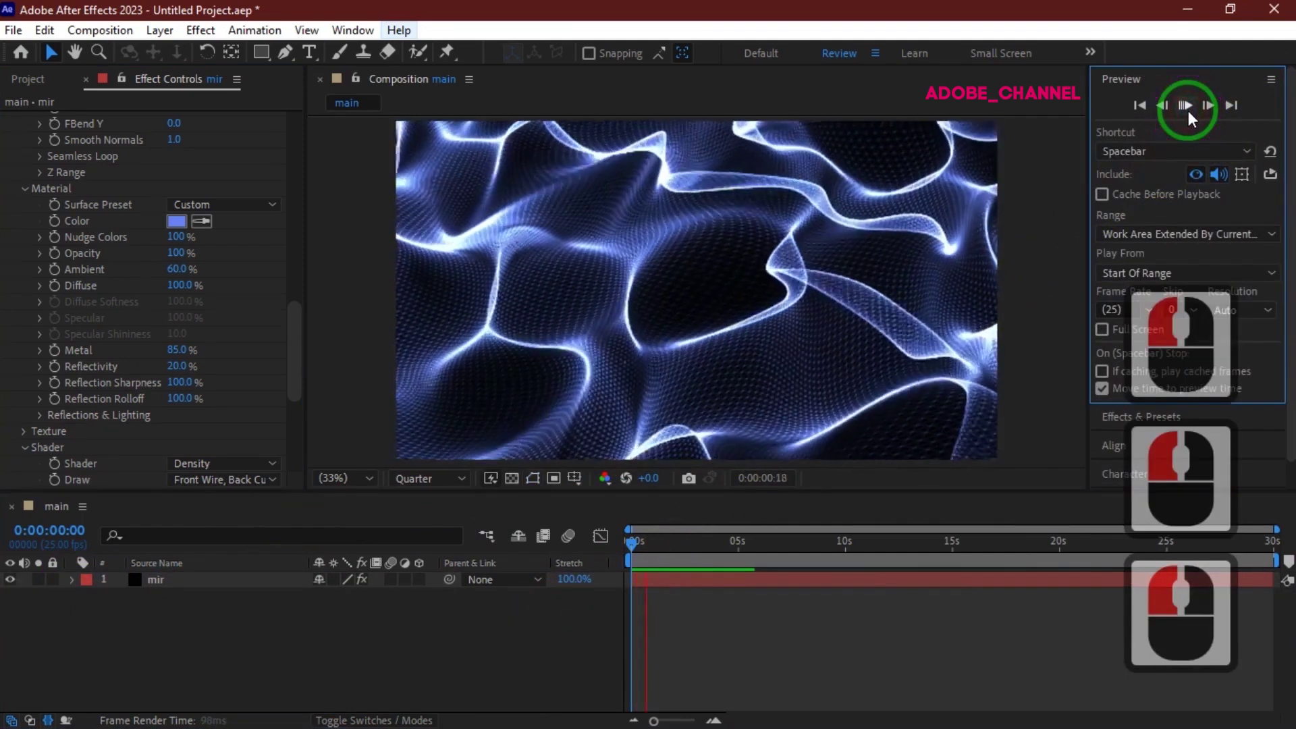
pyautogui.click(1189, 111)
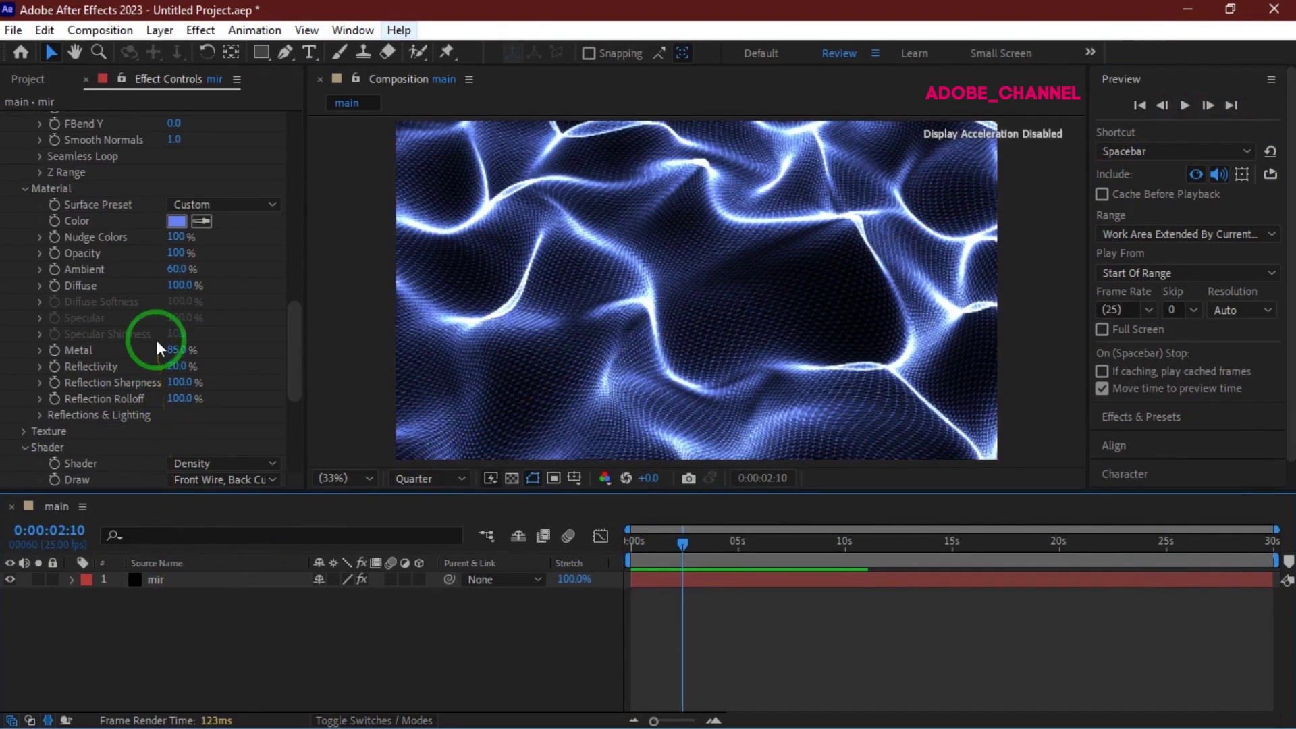
# - Set Reduce Geometry to 2x in Mir 3's geometry settings
pyautogui.scroll(7, 168, 323)
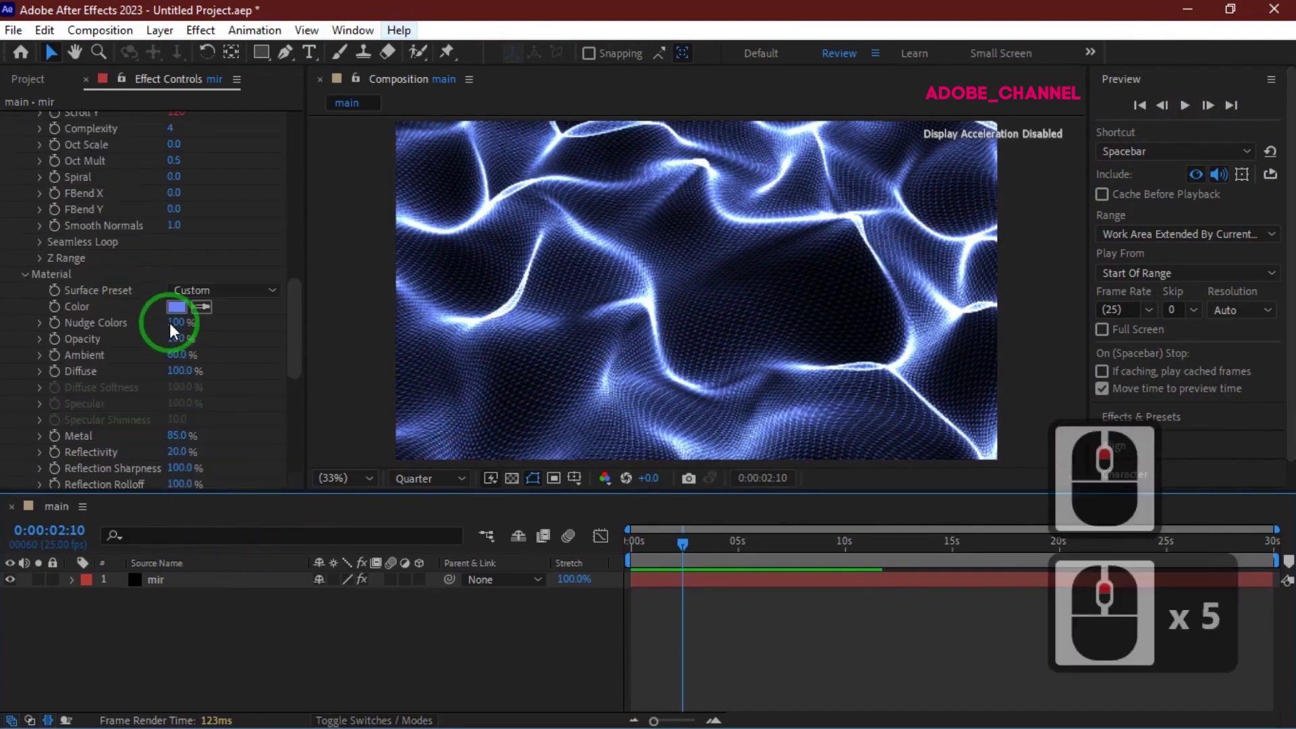
pyautogui.scroll(5, 200, 275)
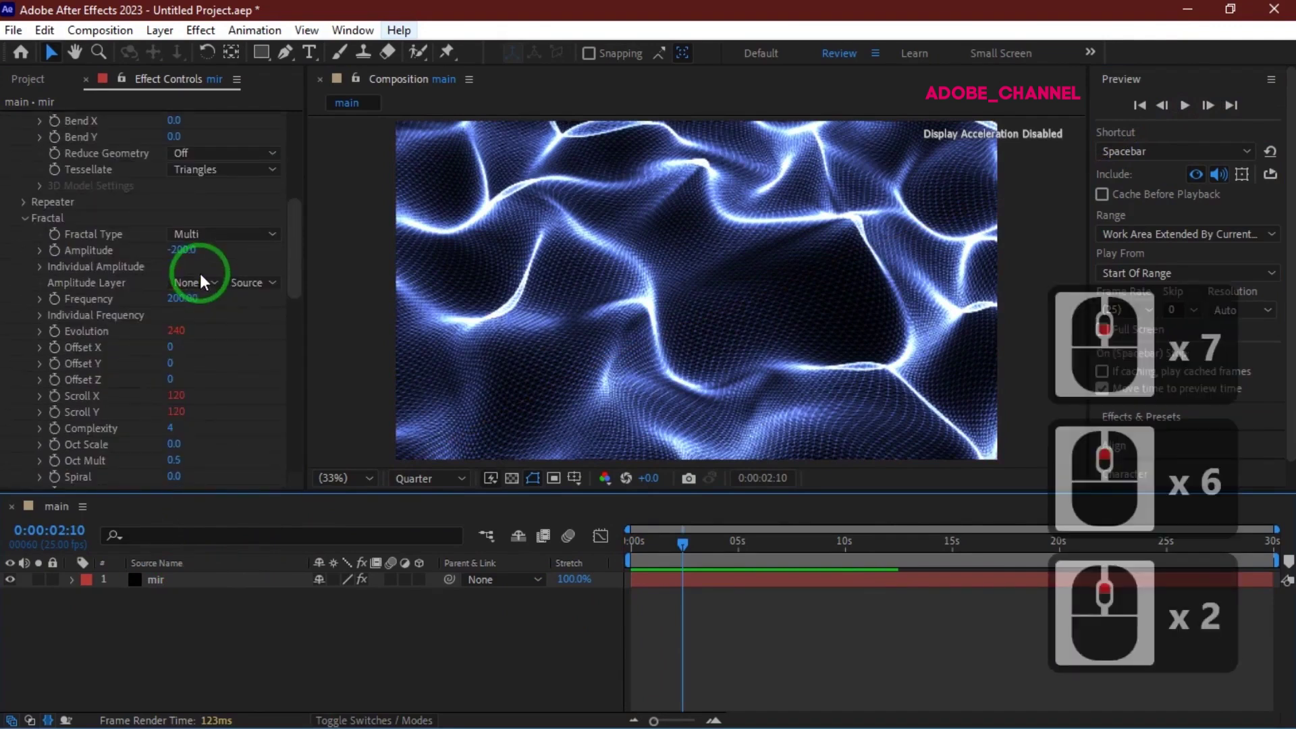
pyautogui.scroll(1, 200, 273)
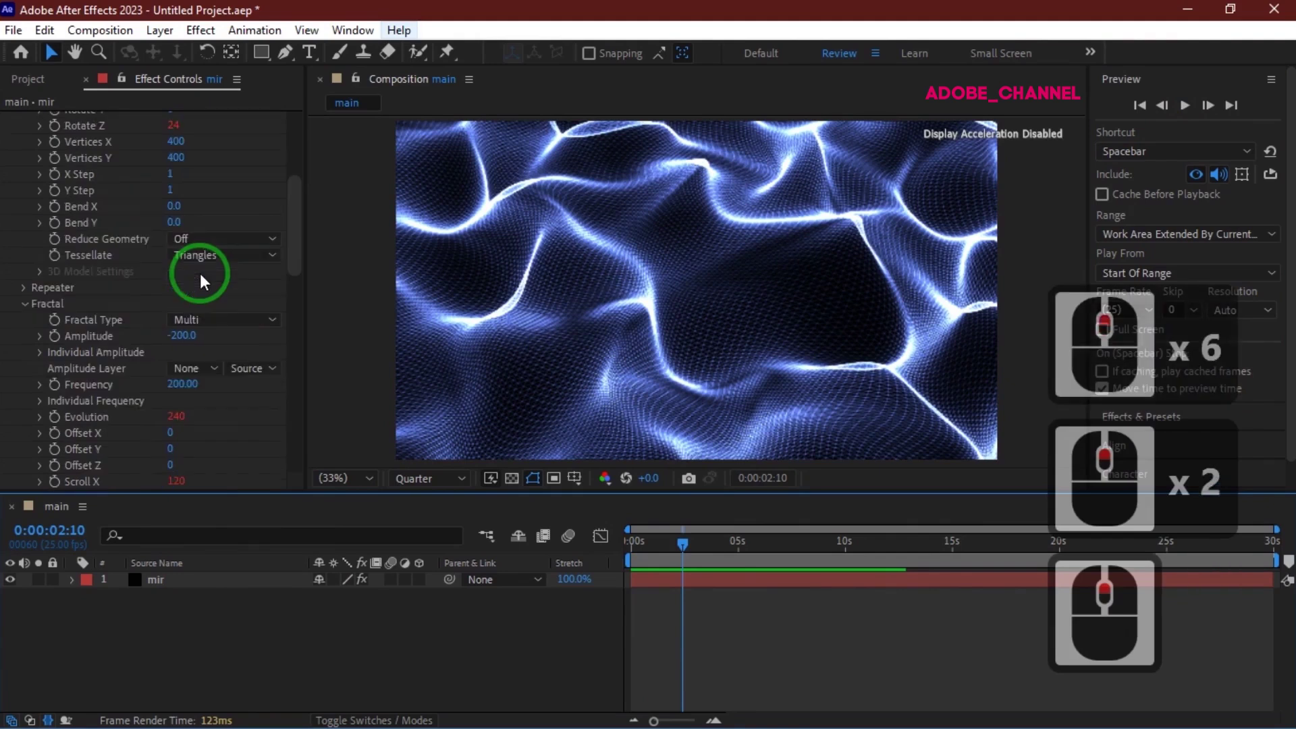
pyautogui.click(271, 239)
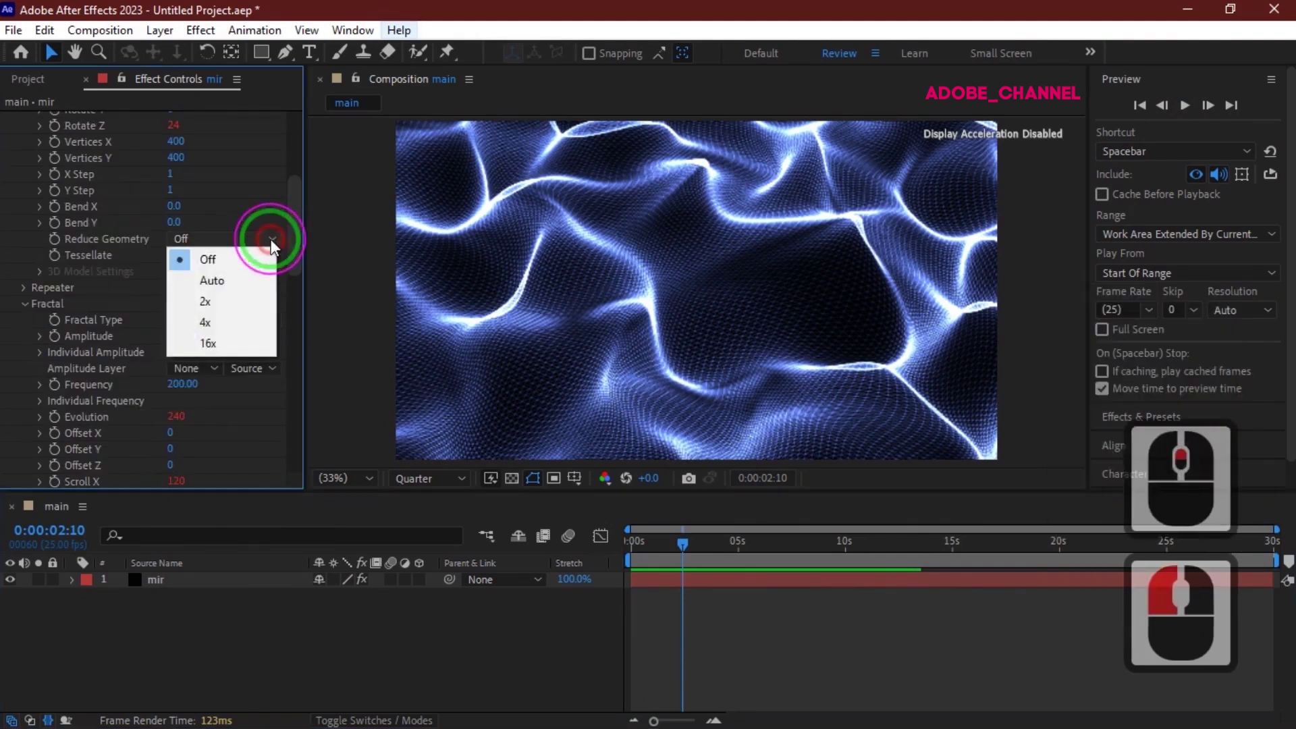
pyautogui.click(225, 306)
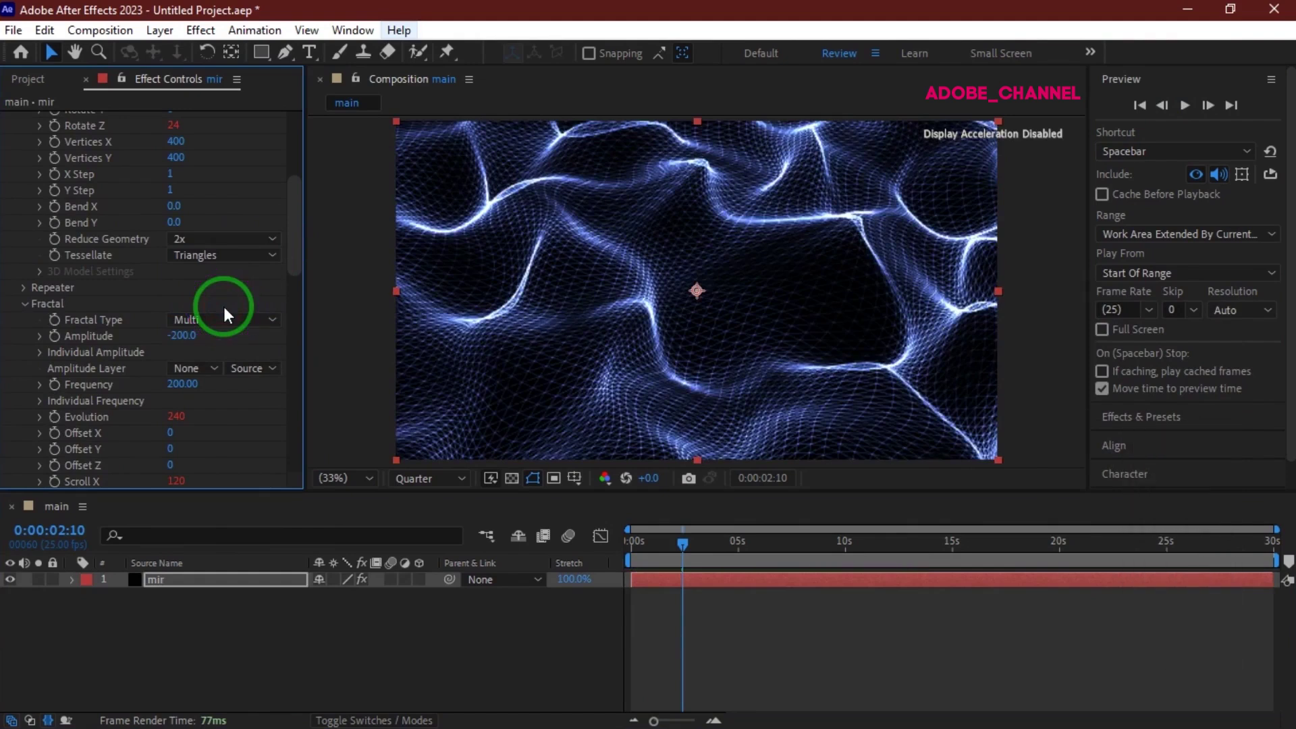
# - Return the playhead to the start of the composition and preview the animation with the reduced geometry
pyautogui.moveTo(685, 546); pyautogui.dragTo(599, 537)
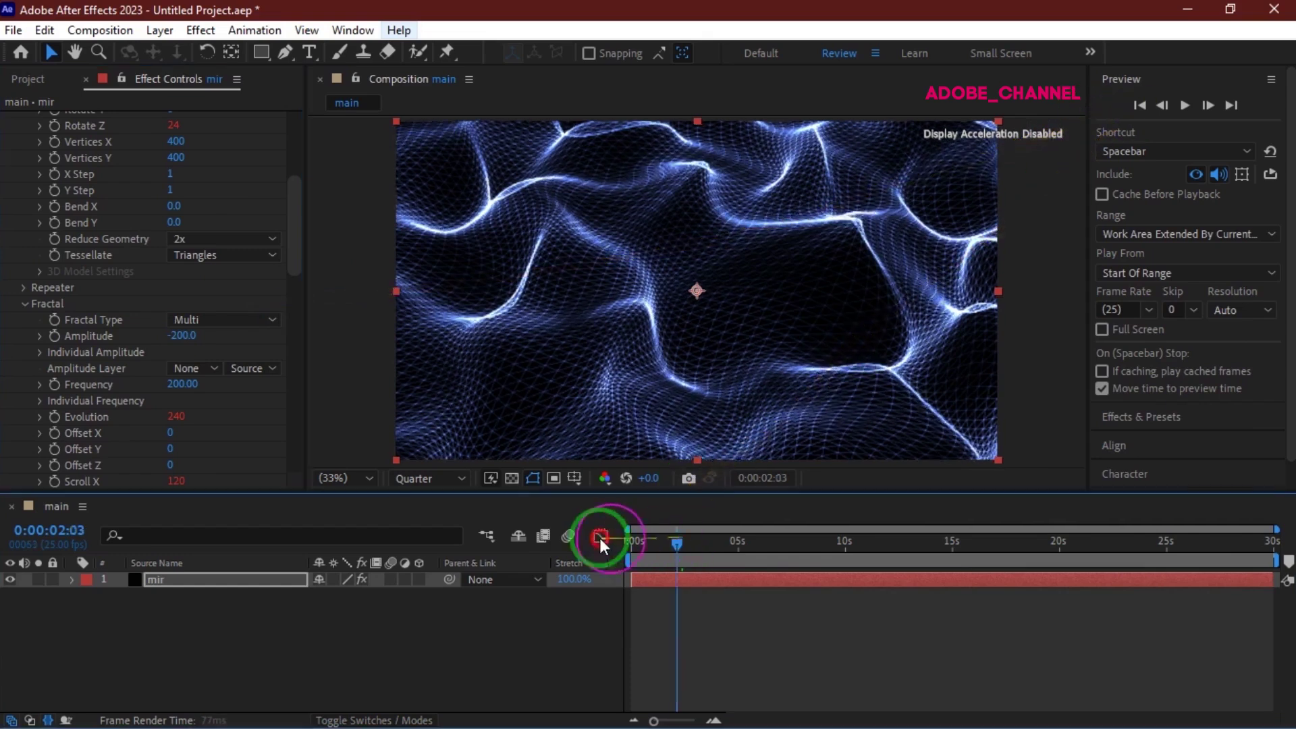
pyautogui.click(1207, 108)
pyautogui.click(1186, 106)
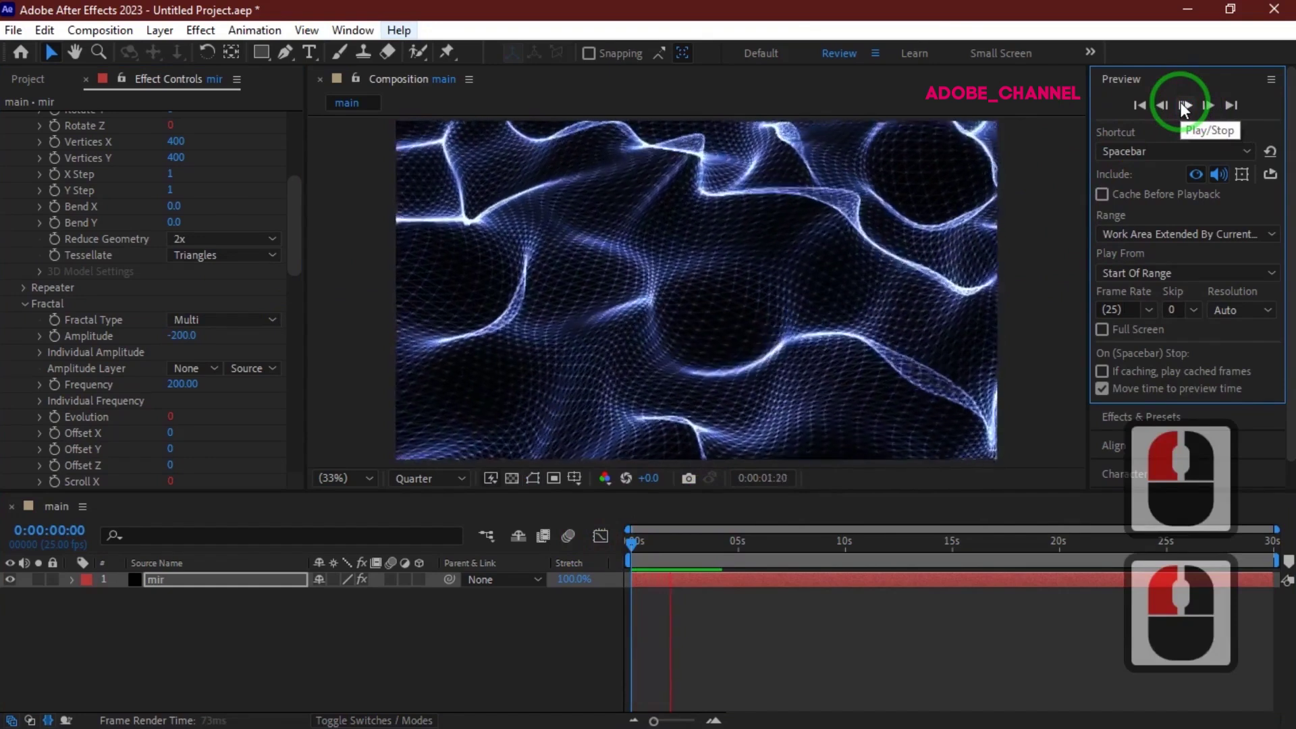
pyautogui.click(1183, 106)
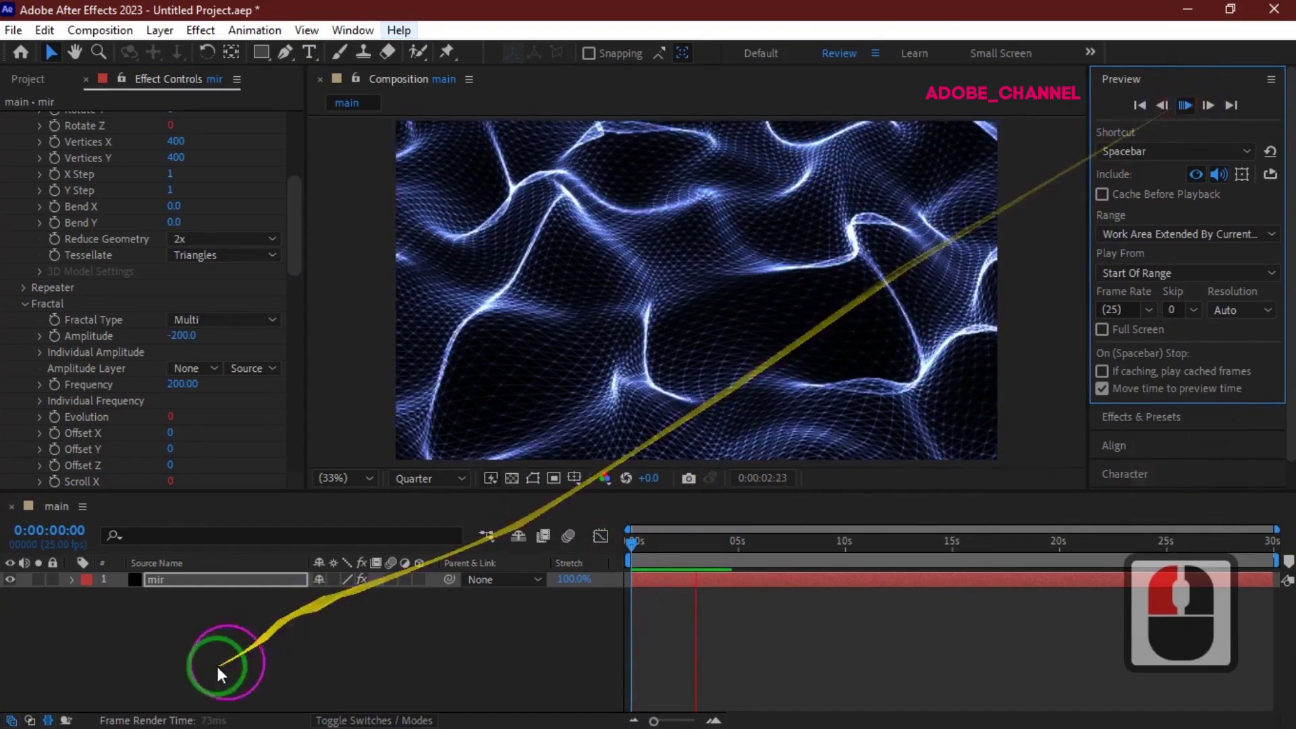
# - Create a new black 1920 x 1080 solid named bg and place it below the mir layer
pyautogui.rightClick(222, 630)
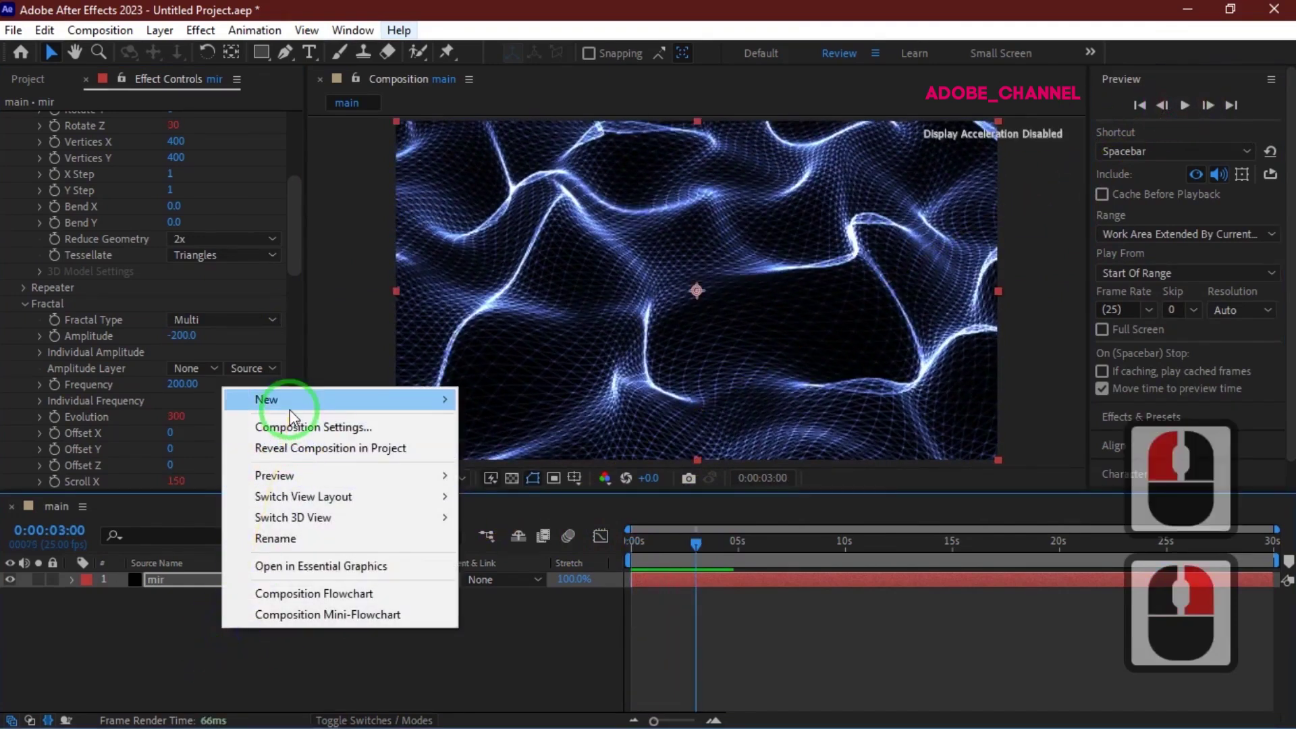
pyautogui.moveTo(298, 402)
pyautogui.click(501, 448)
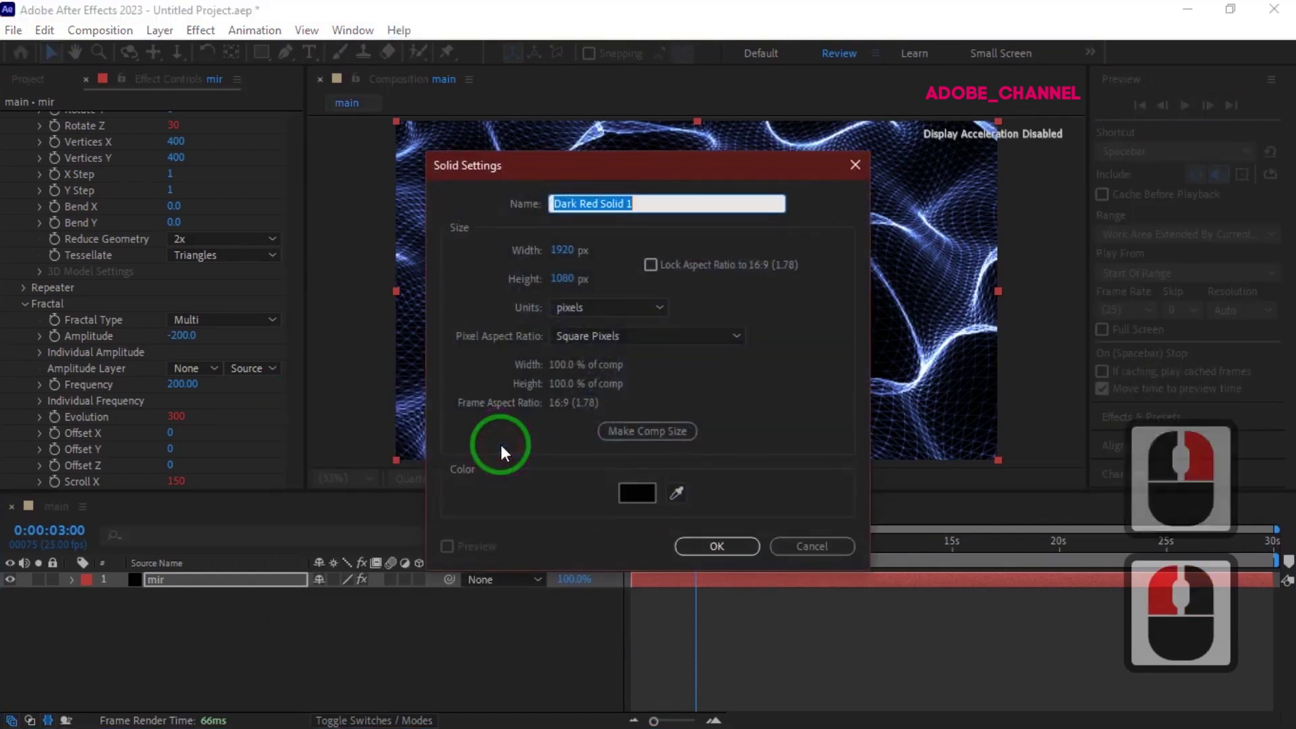
pyautogui.write('bg')
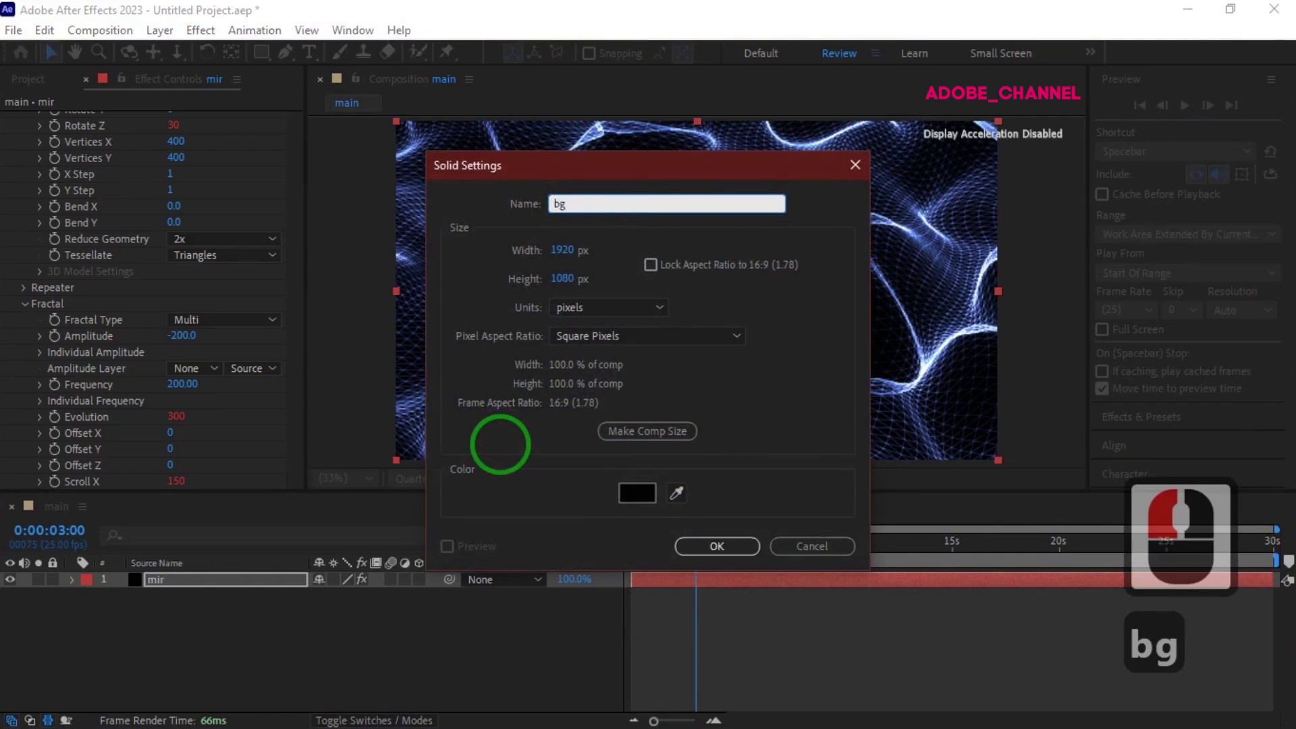
pyautogui.press('Return')
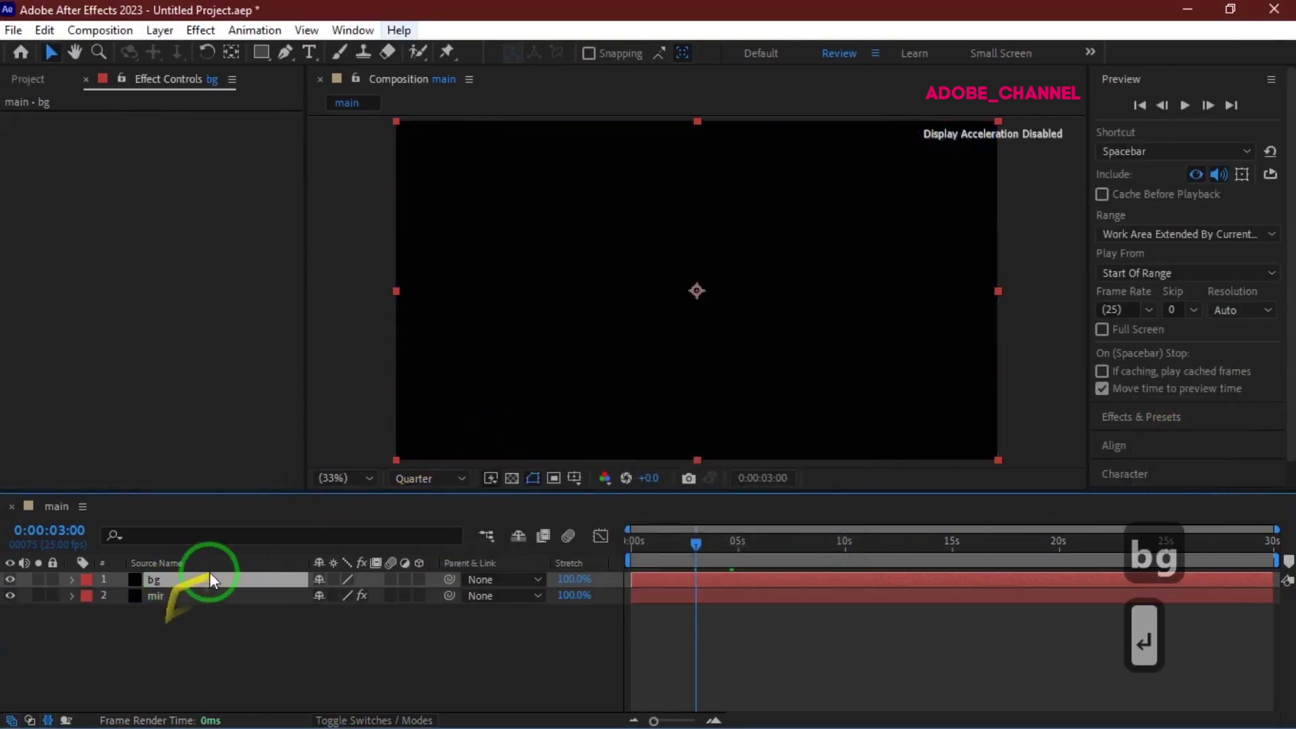
pyautogui.moveTo(209, 578); pyautogui.dragTo(206, 618)
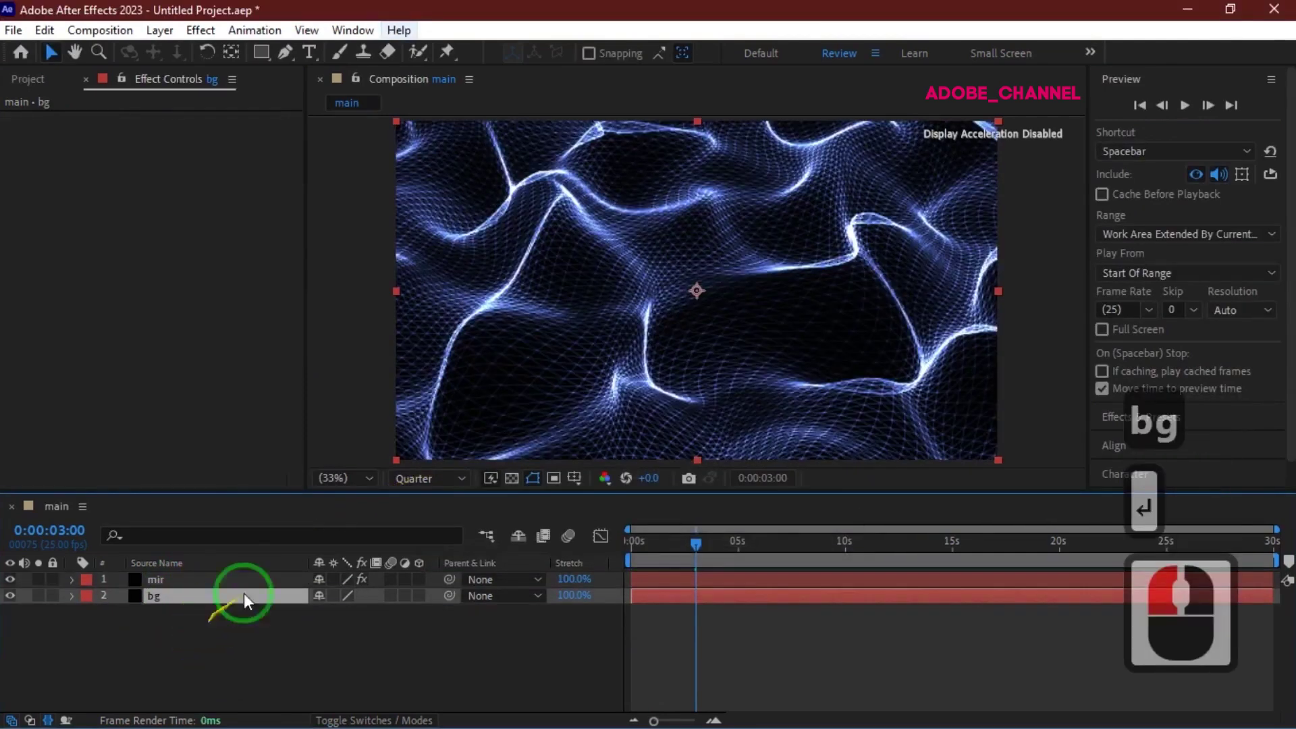
# - Search the effects for "4-" and apply 4-Color Gradient to the bg layer
pyautogui.click(1175, 83)
pyautogui.click(1182, 111)
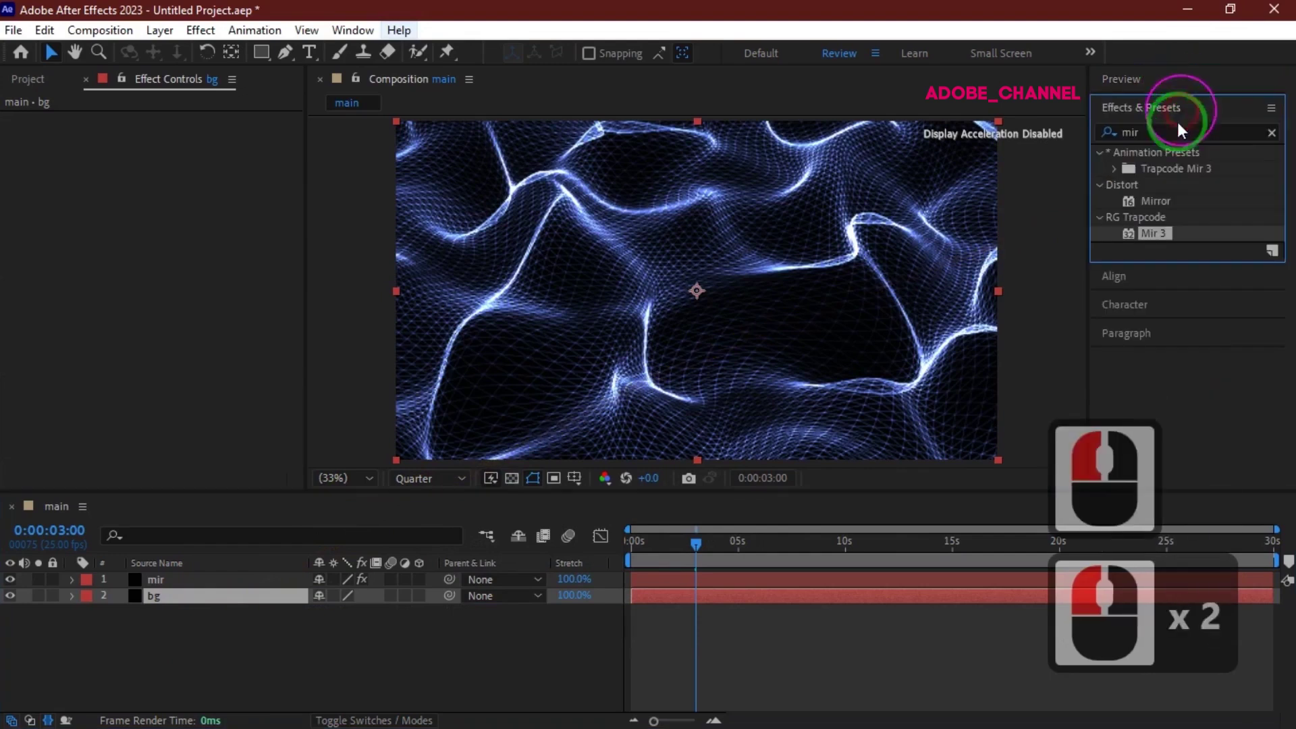
pyautogui.click(1272, 133)
pyautogui.doubleClick(1181, 127)
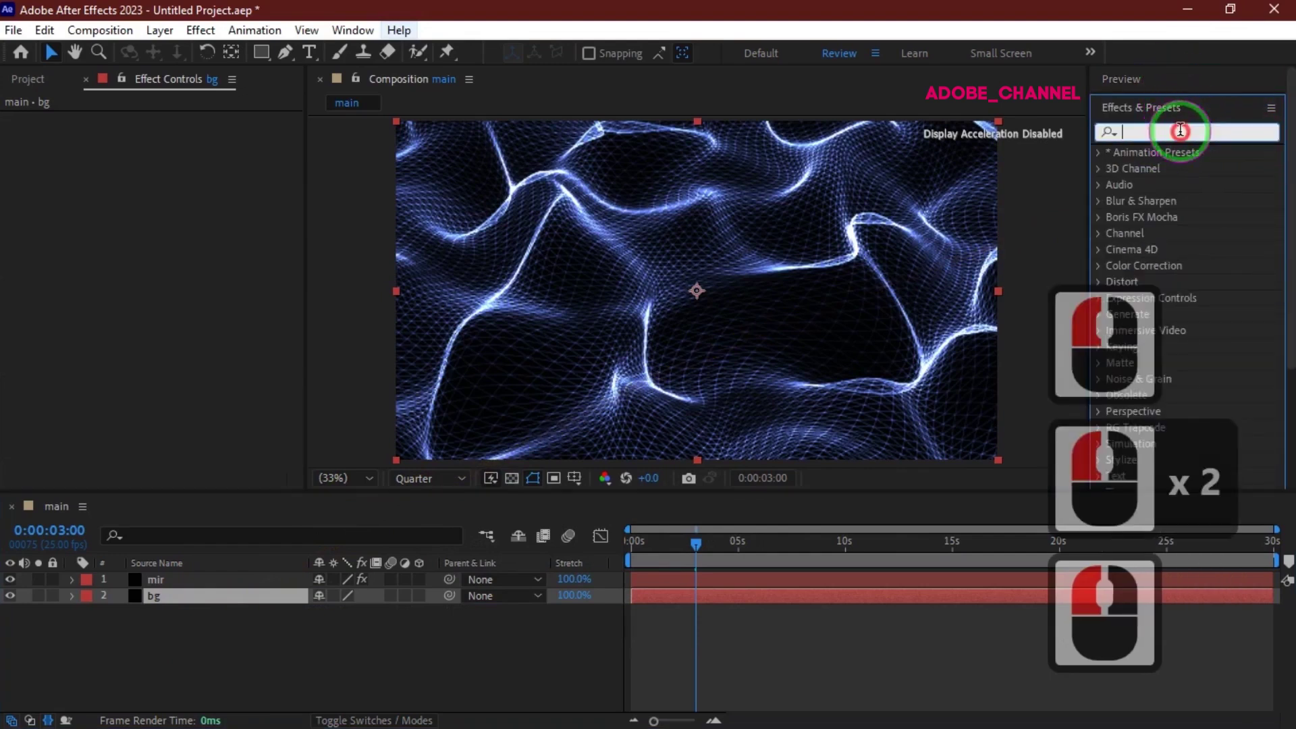
pyautogui.write('4')
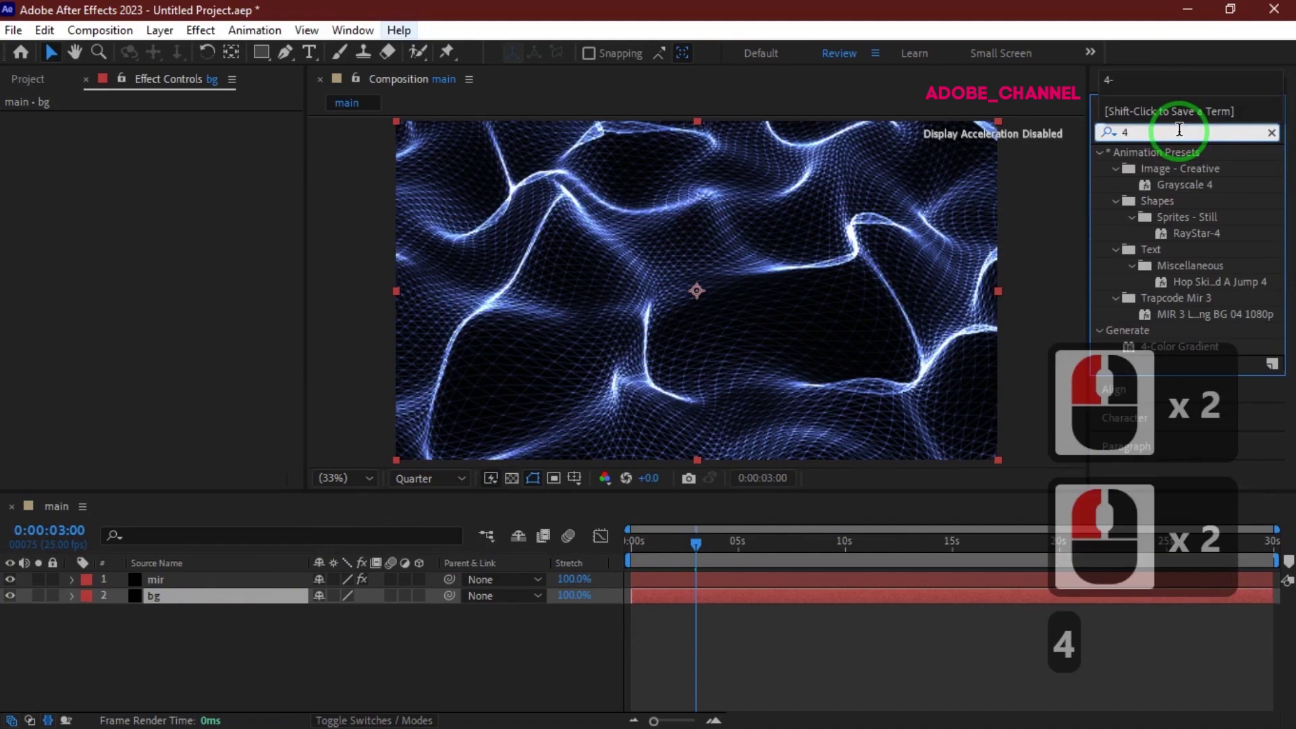
pyautogui.write('-')
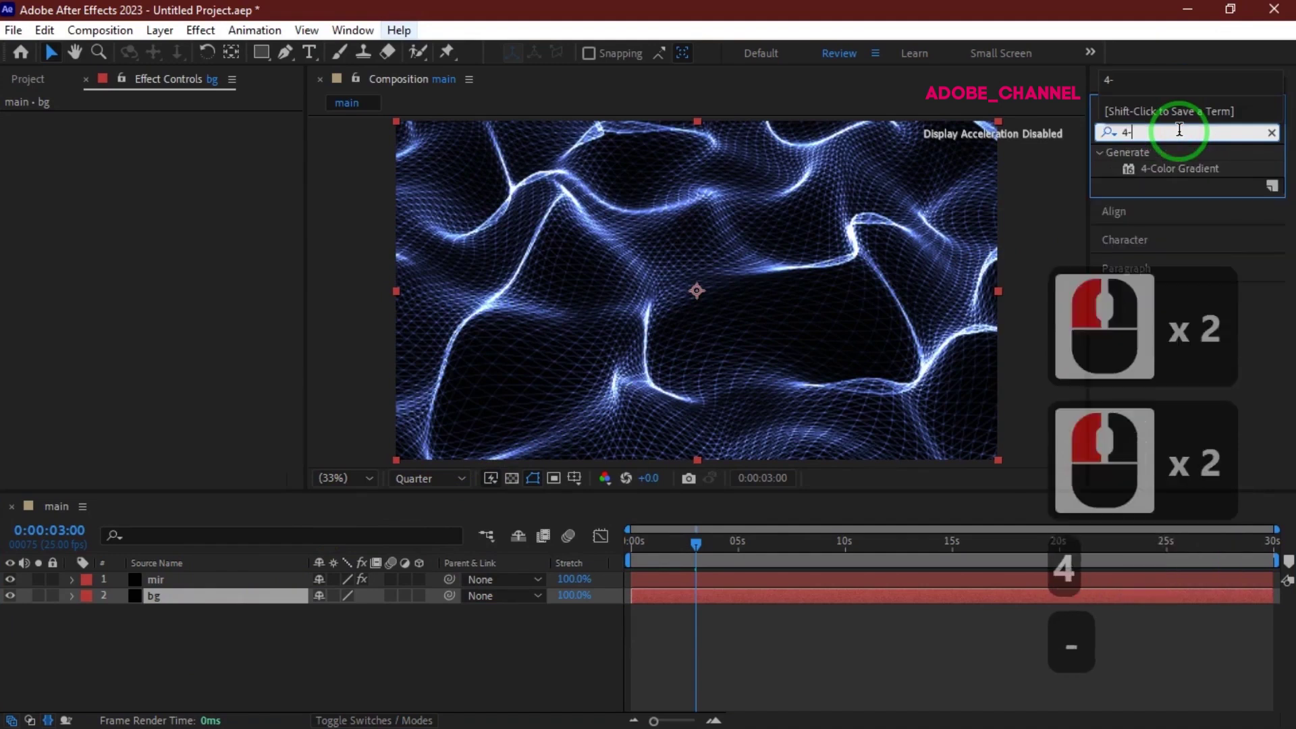
pyautogui.doubleClick(1178, 169)
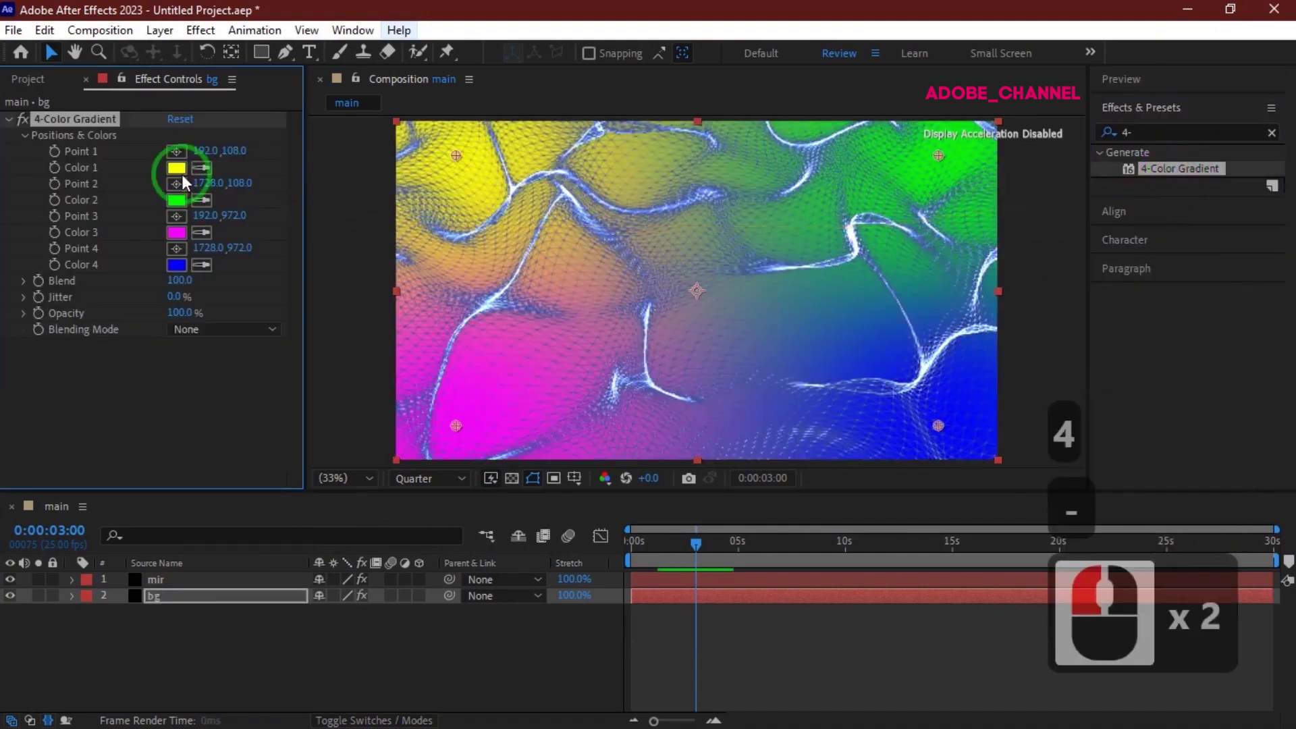
# - Set the gradient's Color 1 to dark olive 343403 and Color 2 to dark green 034603
pyautogui.click(175, 169)
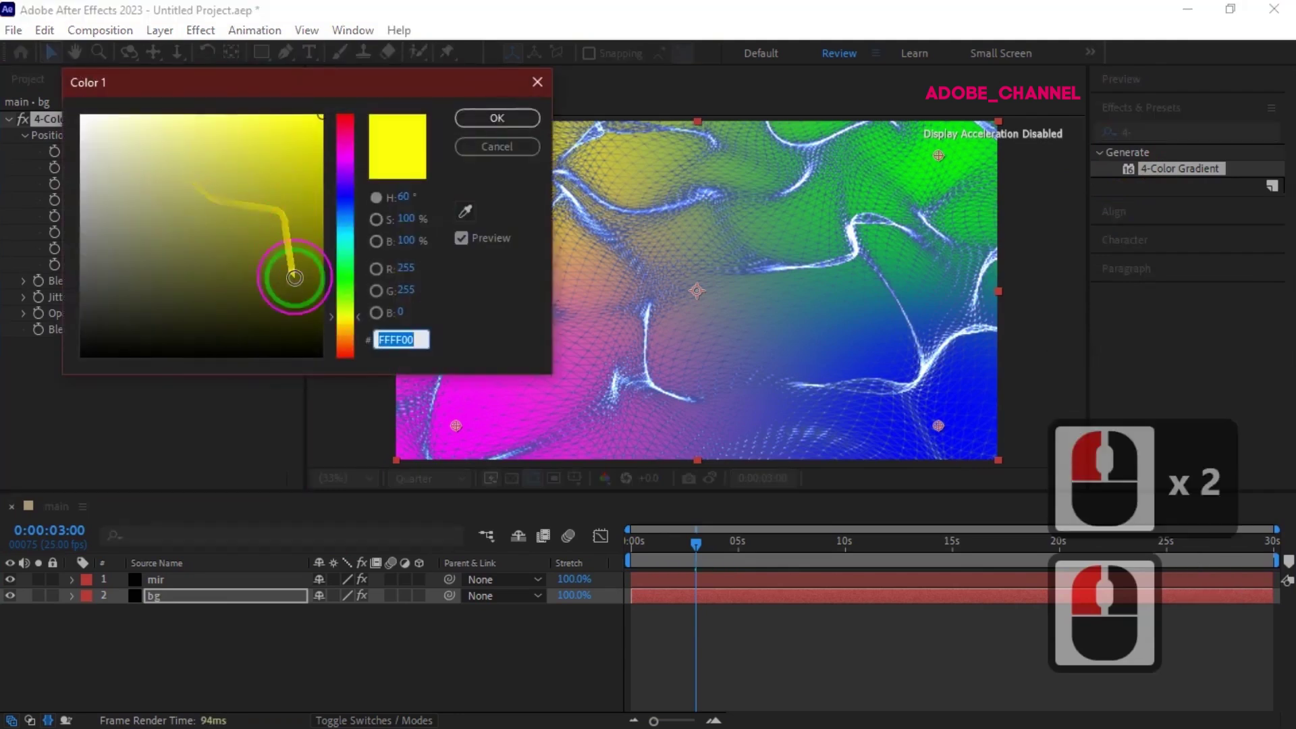
pyautogui.click(307, 307)
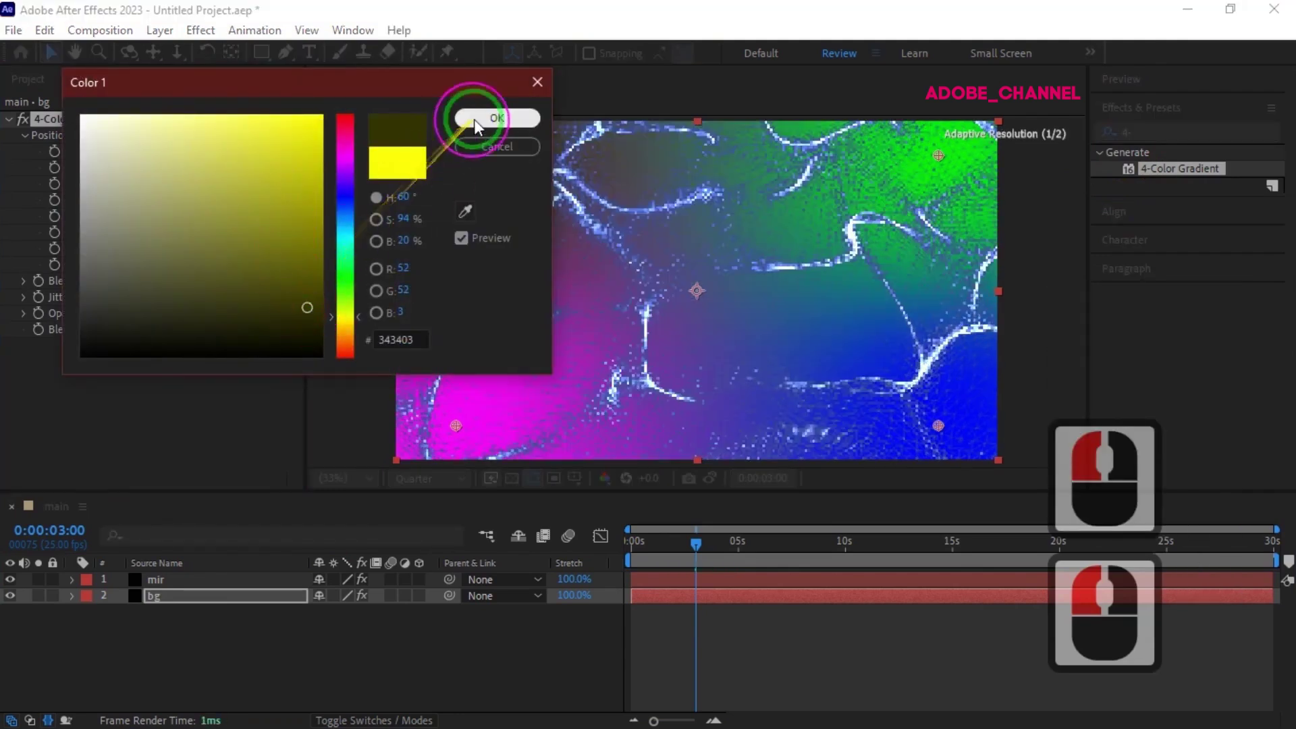
pyautogui.press('Return')
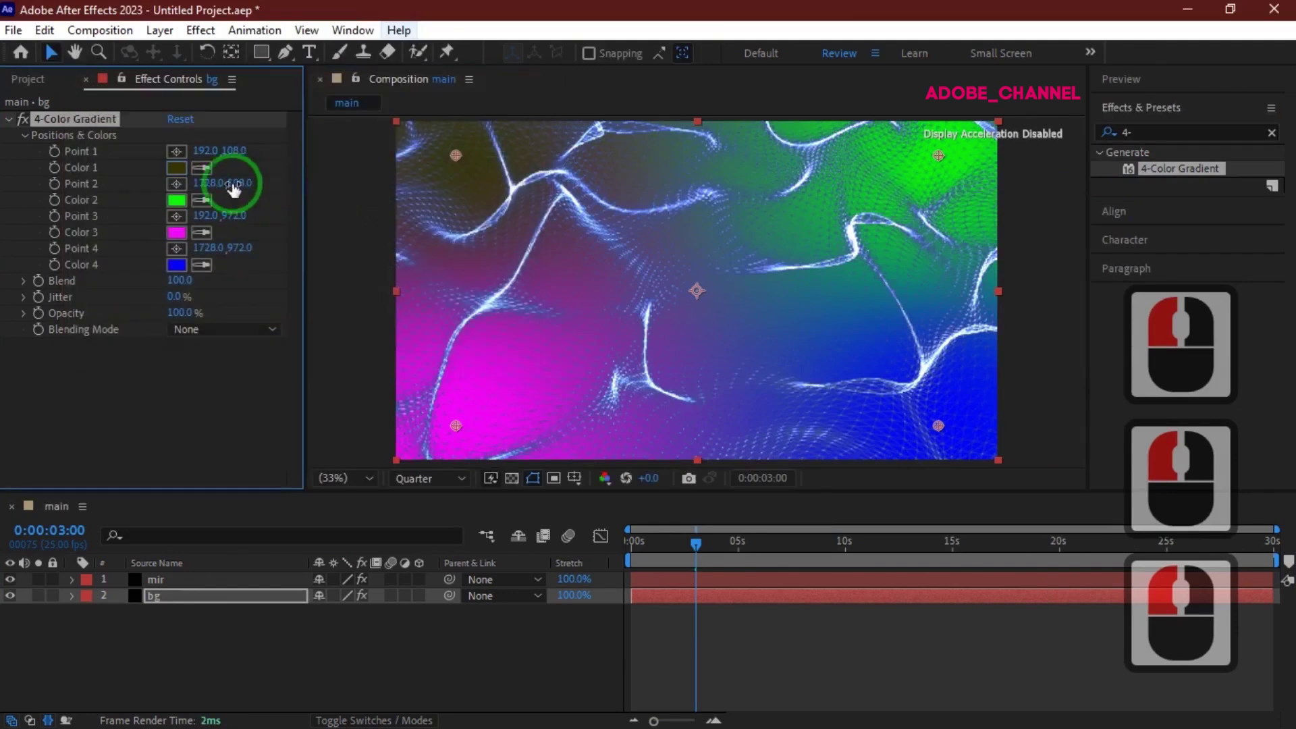
pyautogui.click(177, 200)
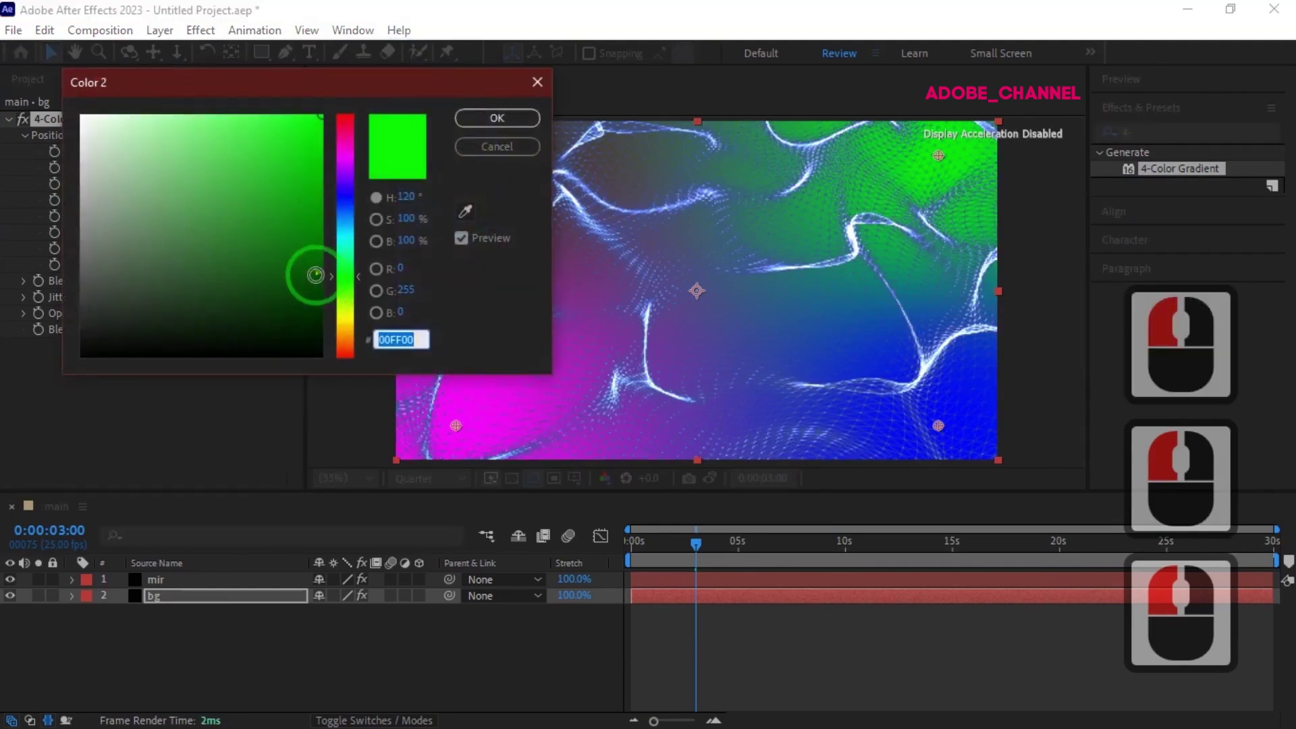
pyautogui.click(313, 290)
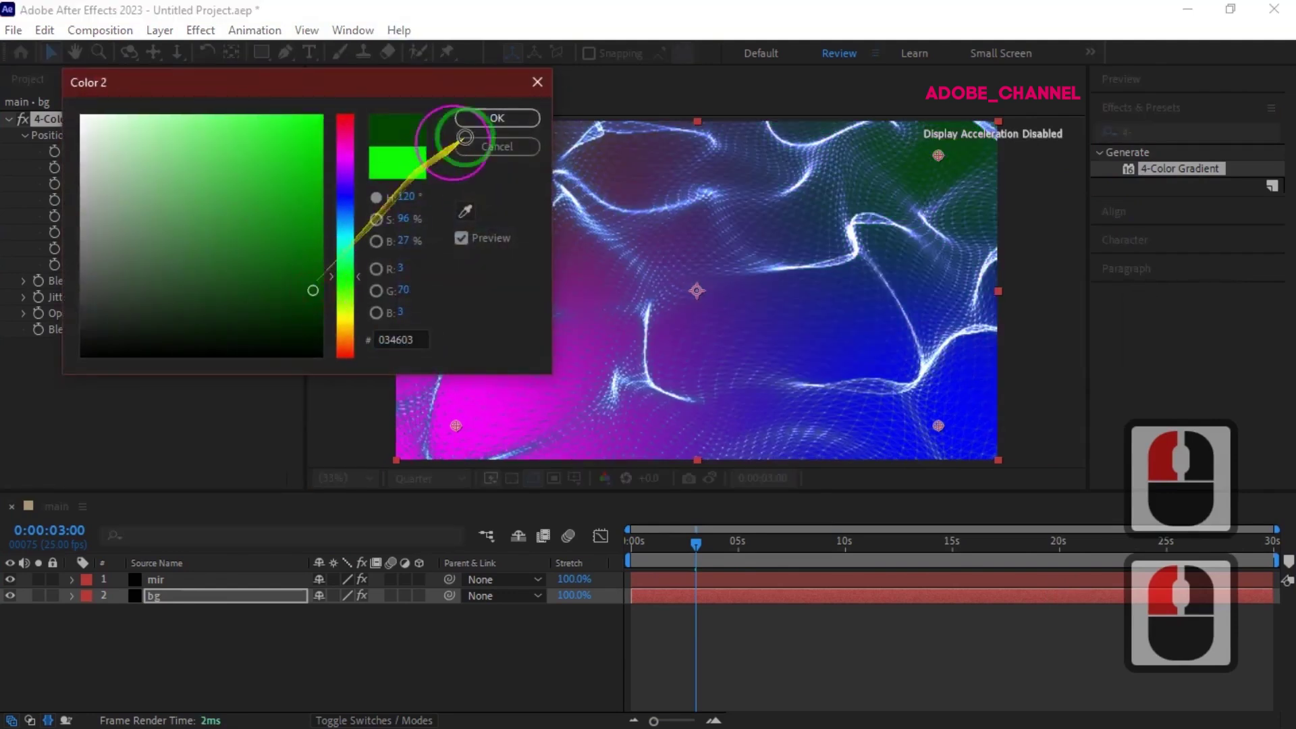
pyautogui.click(497, 118)
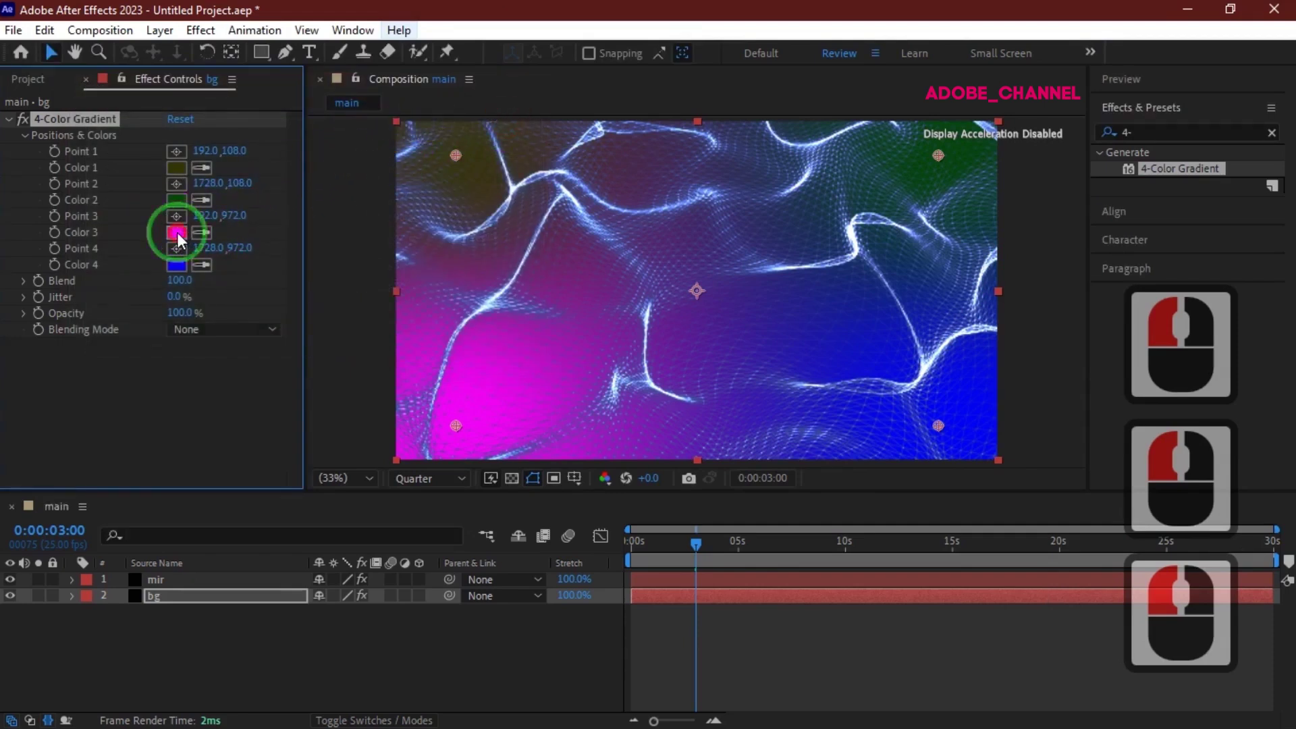
# - Set the gradient's Color 3 to dark maroon 440328 and Color 4 to a very dark navy blue
pyautogui.click(178, 233)
pyautogui.click(313, 291)
pyautogui.click(351, 157)
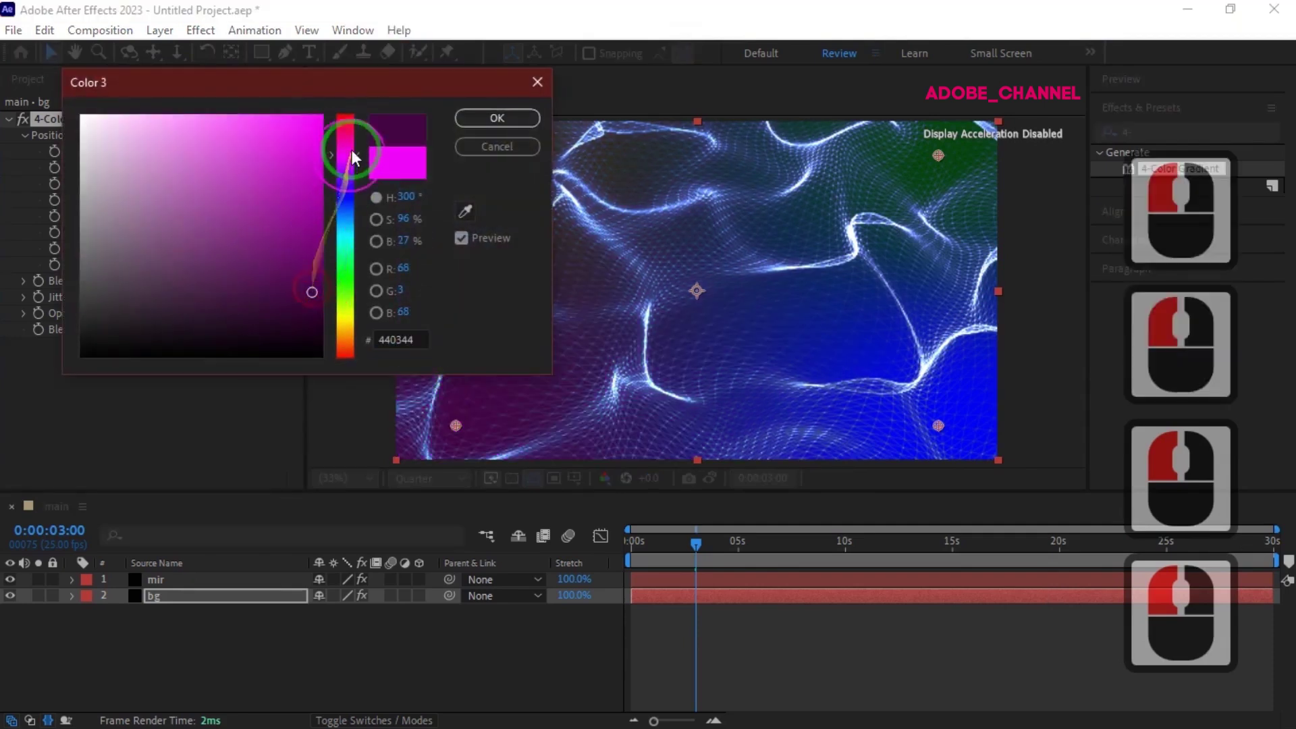
pyautogui.click(350, 138)
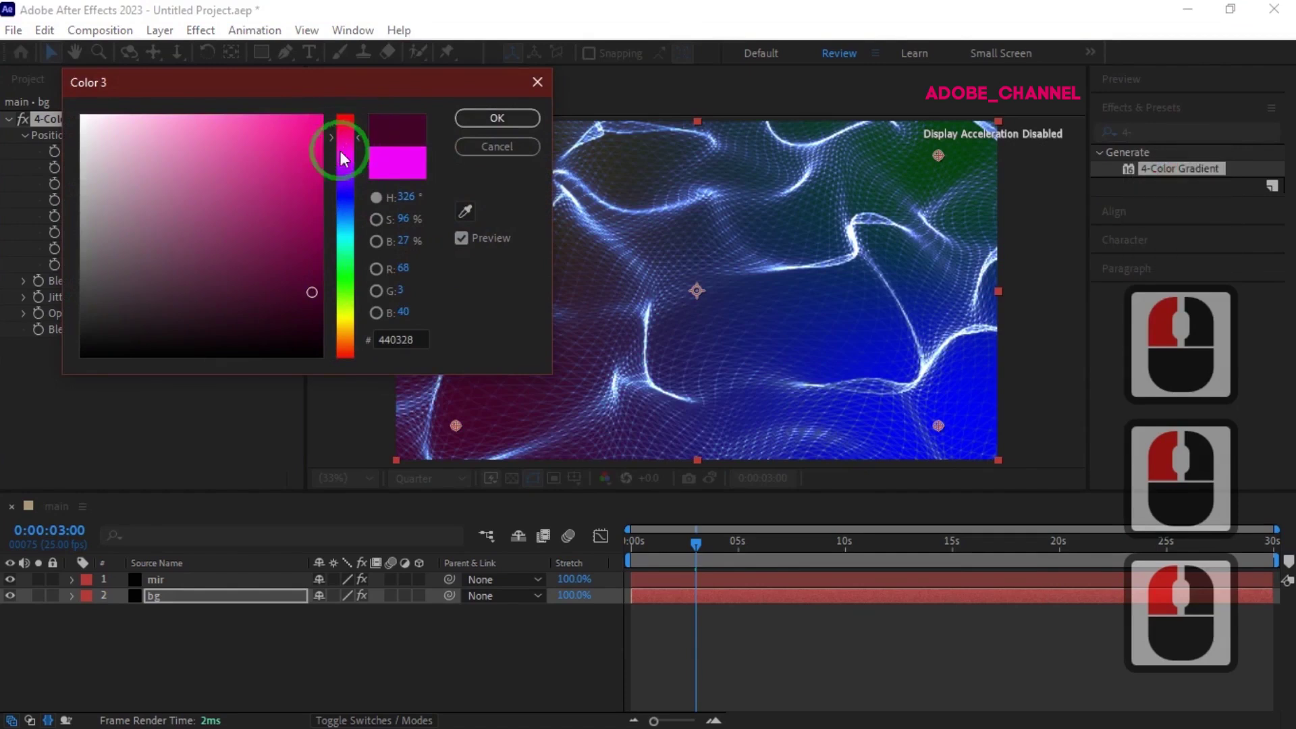
pyautogui.click(496, 119)
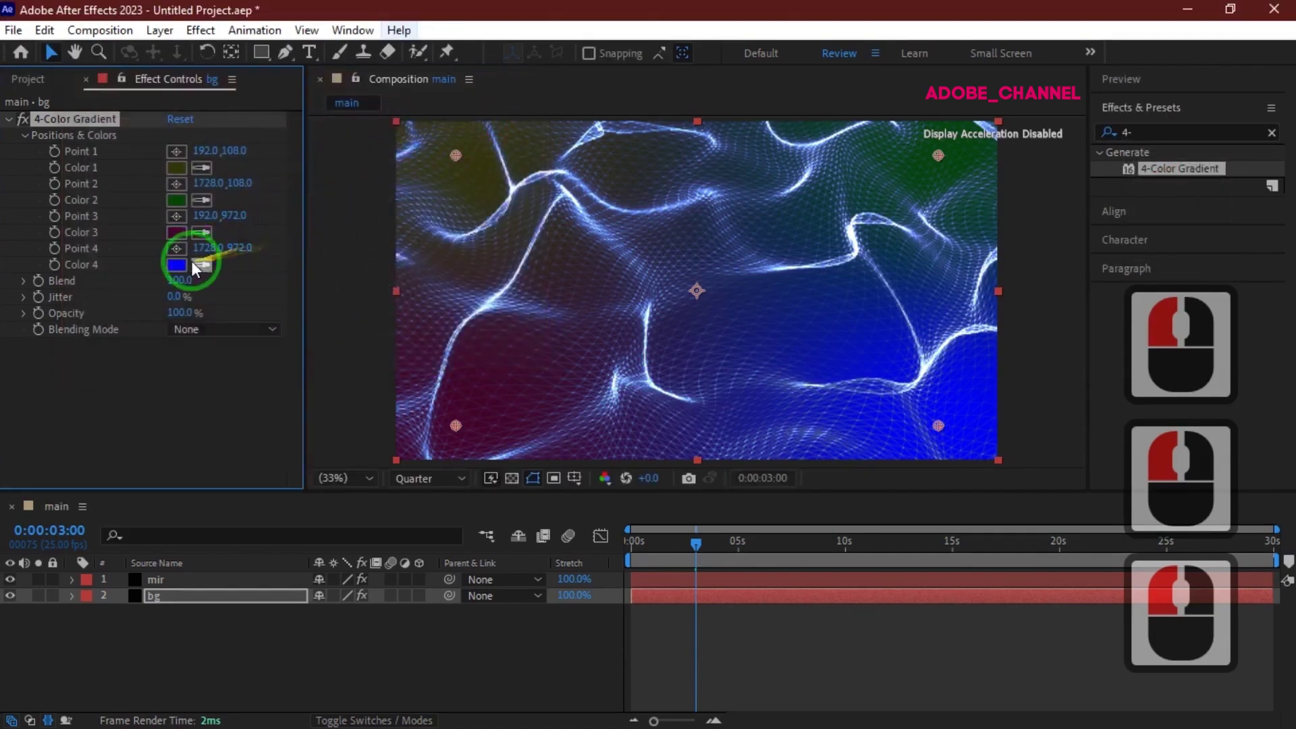
pyautogui.click(176, 265)
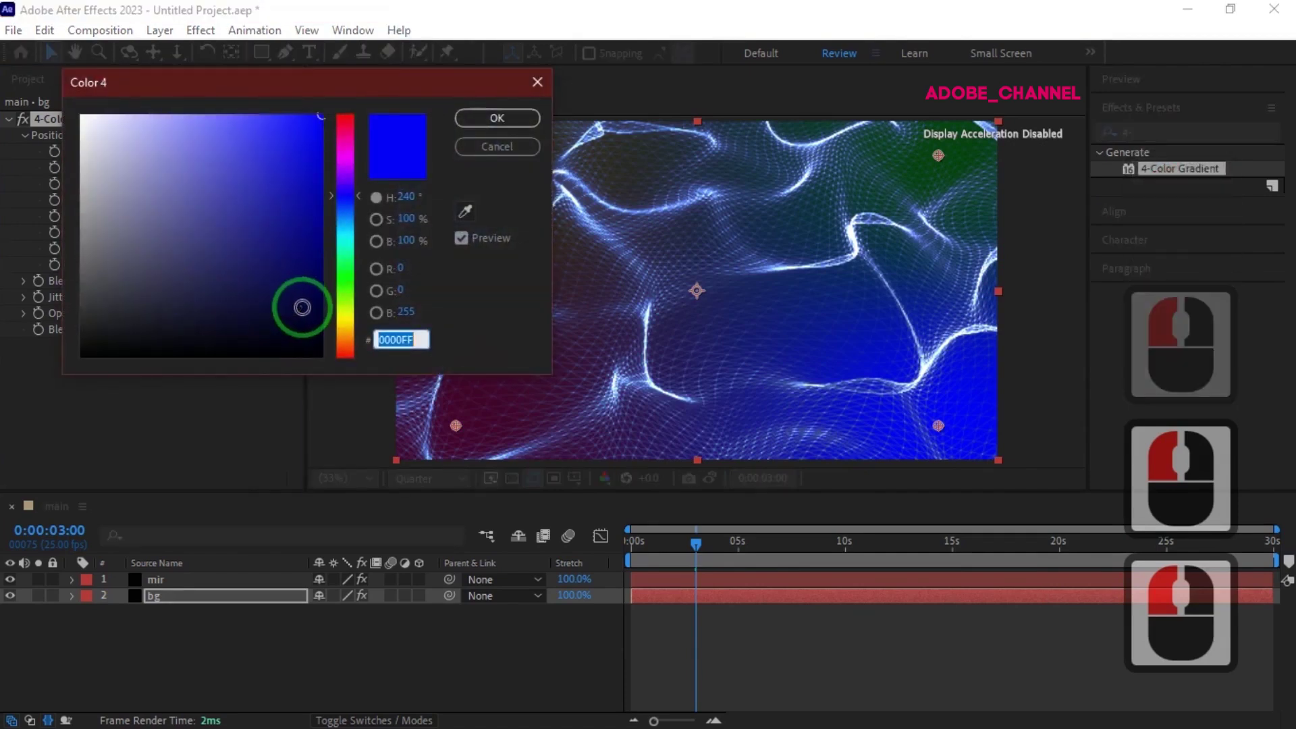
pyautogui.click(306, 318)
pyautogui.click(493, 120)
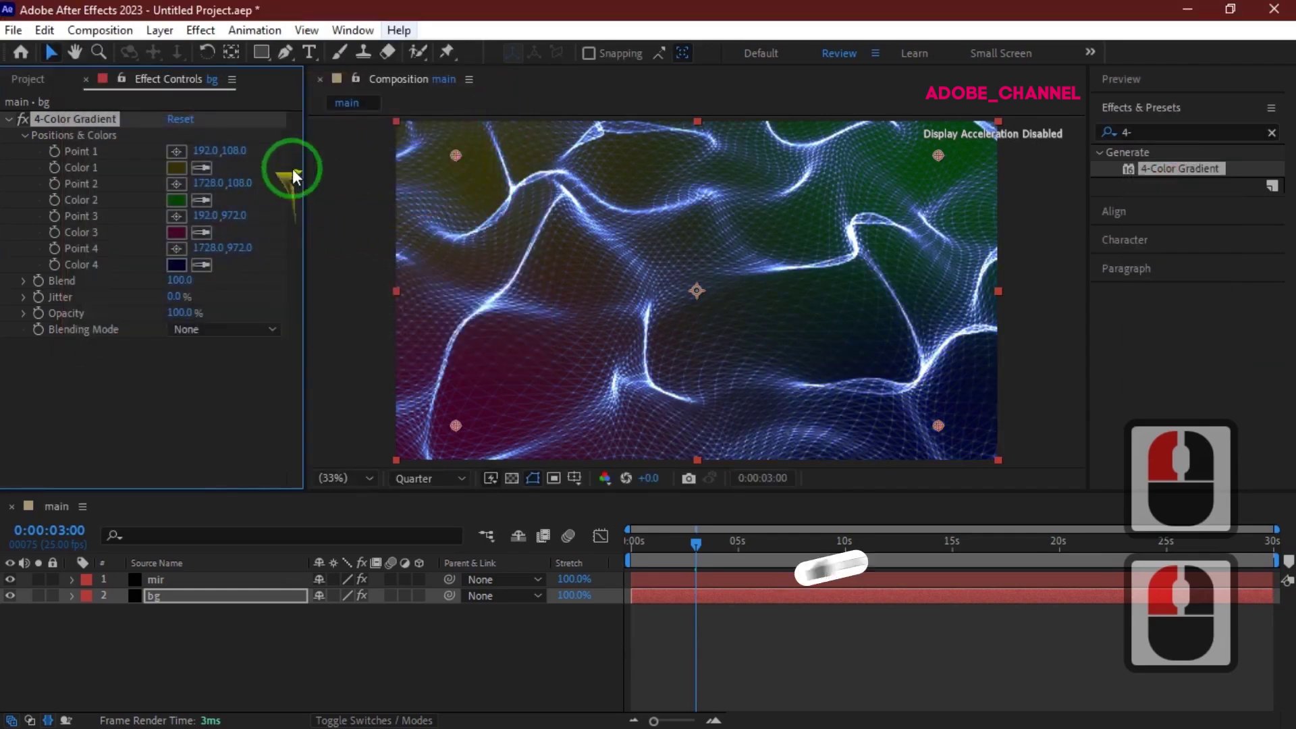
# - Move the gradient points inward to about 289, 242 (Point 1), 1634, 238 (Point 2), 301, 887 (Point 3) and 1613, 869 (Point 4)
pyautogui.moveTo(455, 156); pyautogui.dragTo(486, 196)
pyautogui.moveTo(456, 426); pyautogui.dragTo(491, 400)
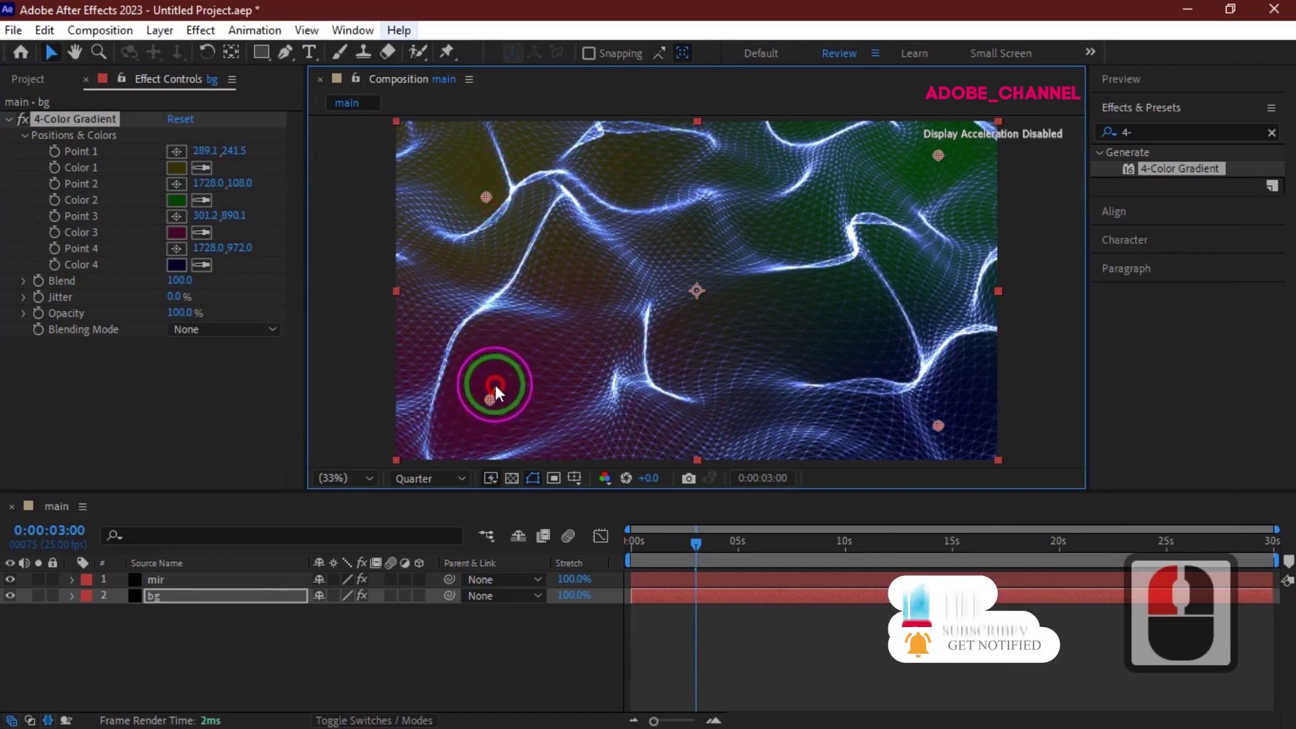
pyautogui.moveTo(935, 425)
pyautogui.mouseDown()
pyautogui.moveTo(917, 394)
pyautogui.moveTo(902, 395)
pyautogui.moveTo(968, 202)
pyautogui.mouseUp()
pyautogui.moveTo(936, 157); pyautogui.dragTo(909, 196)
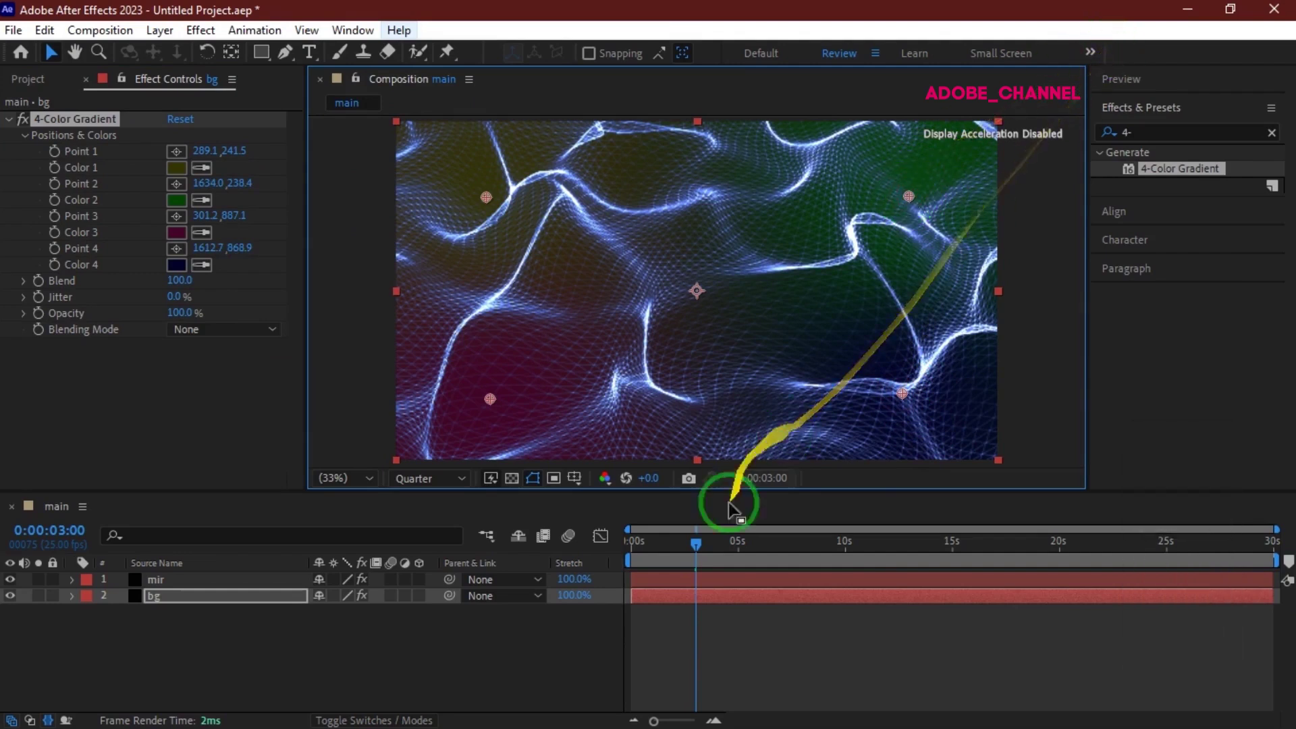
# - Return the playhead to the start of the composition and preview the animation over the gradient background
pyautogui.click(693, 541)
pyautogui.moveTo(691, 541); pyautogui.dragTo(618, 546)
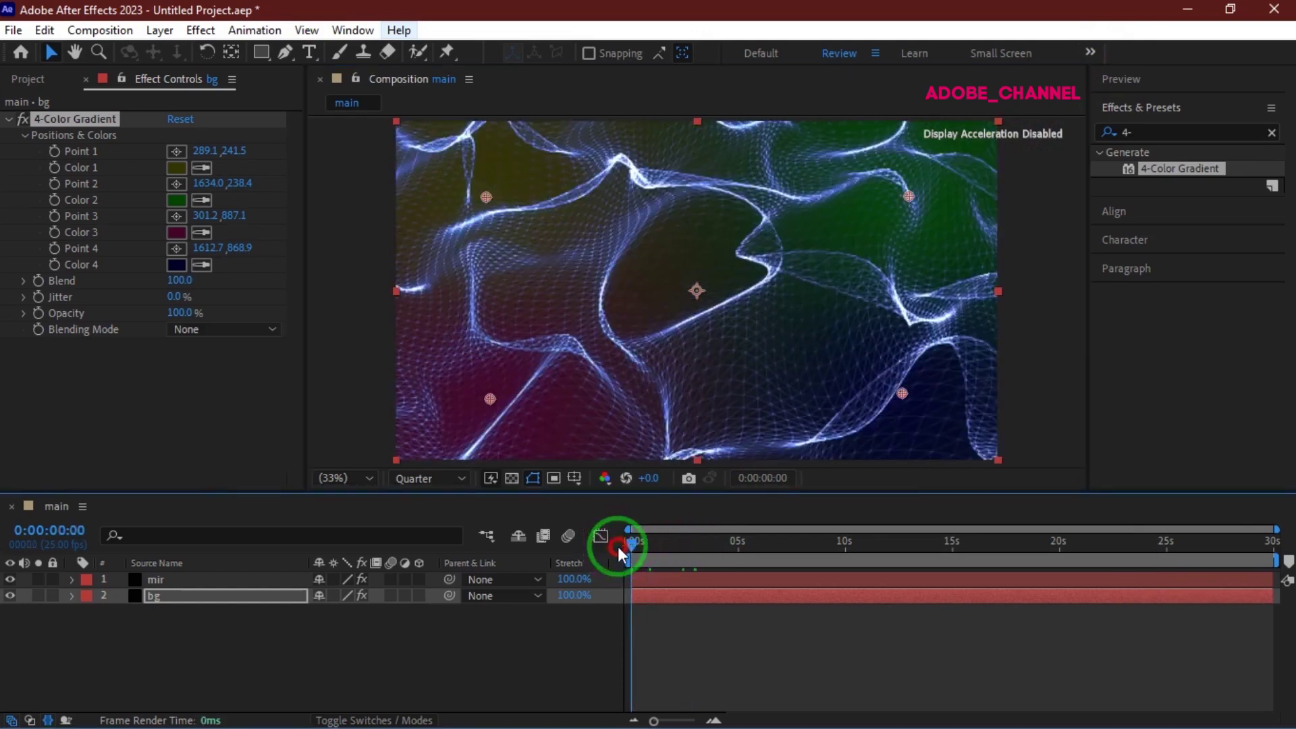
pyautogui.click(1186, 83)
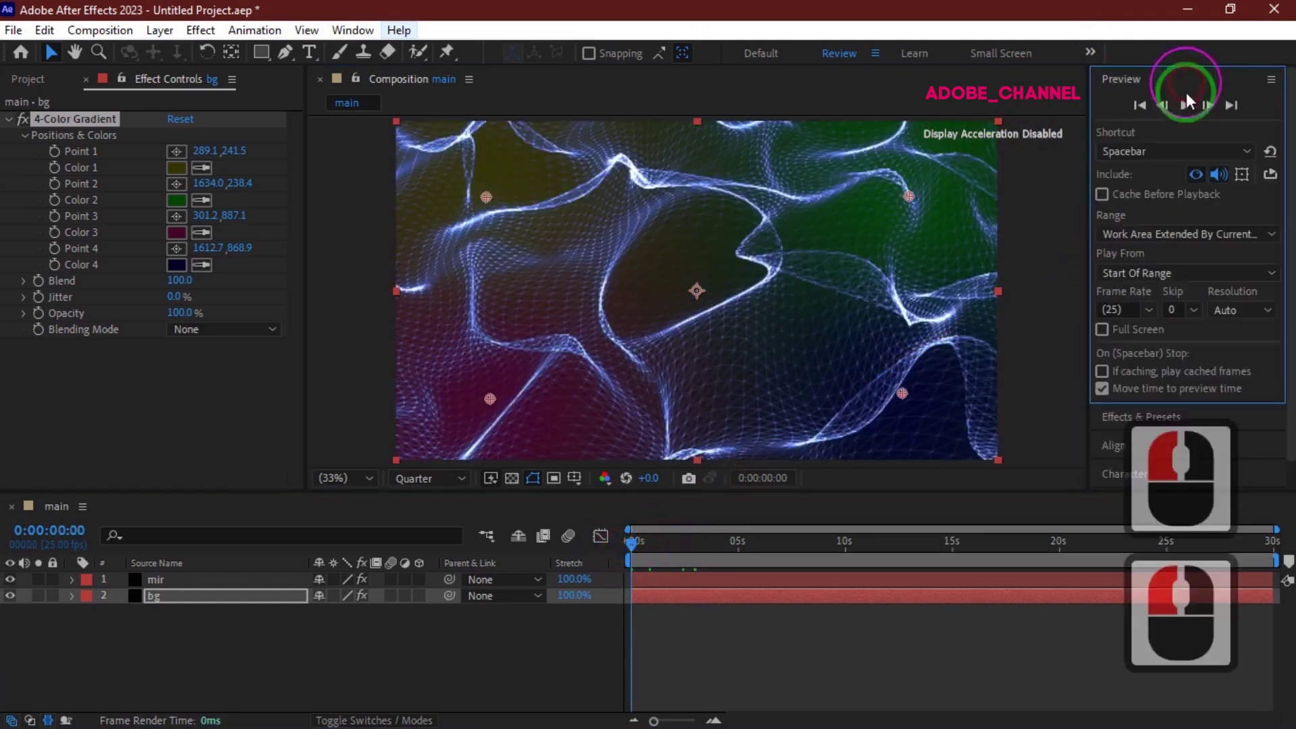
pyautogui.click(1186, 104)
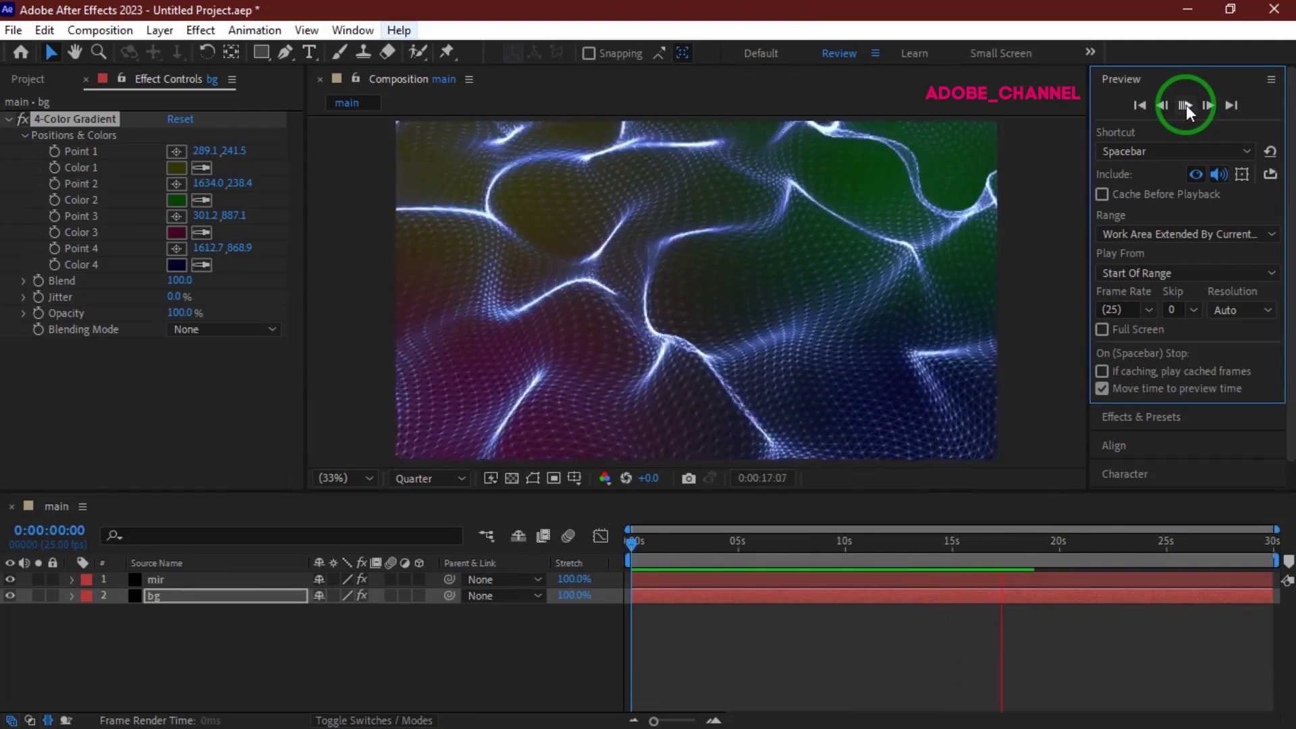
pyautogui.click(1185, 104)
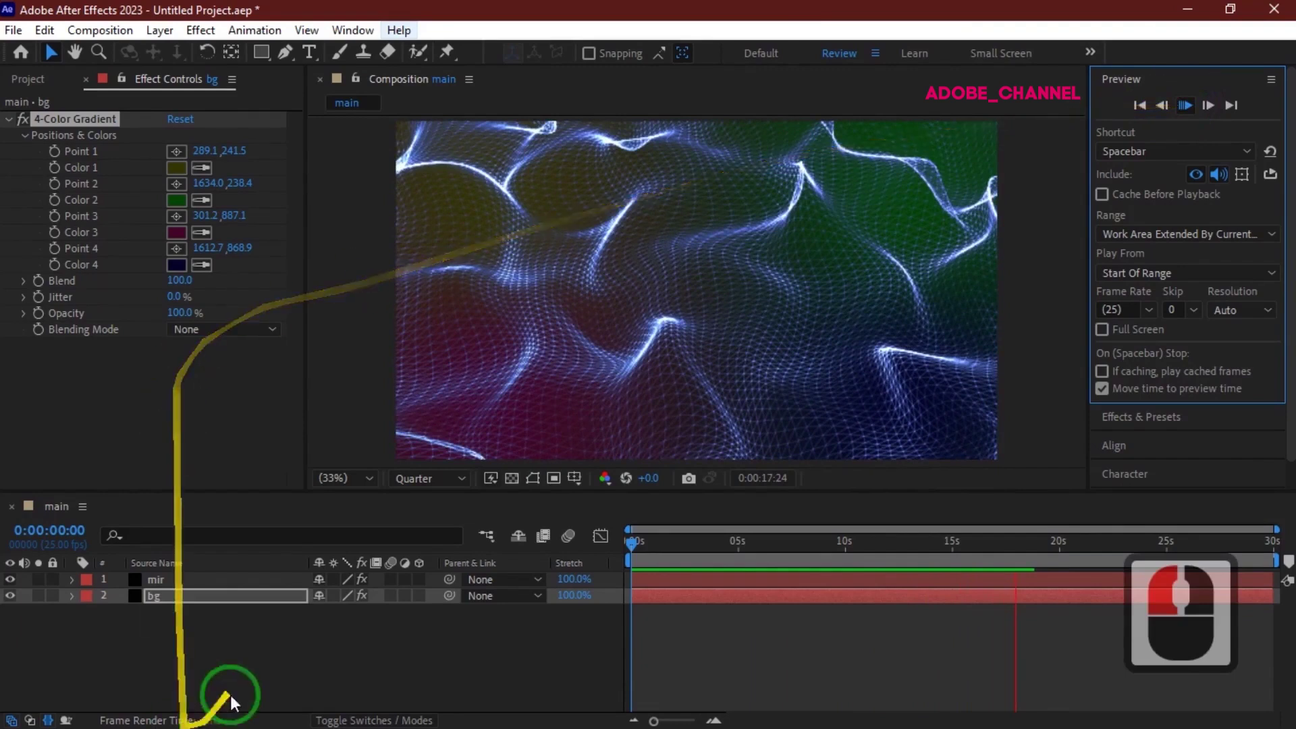
# - Set Reduce Geometry to Off in the mir layer's Mir 3 effect and preview the full-detail animation
pyautogui.click(221, 581)
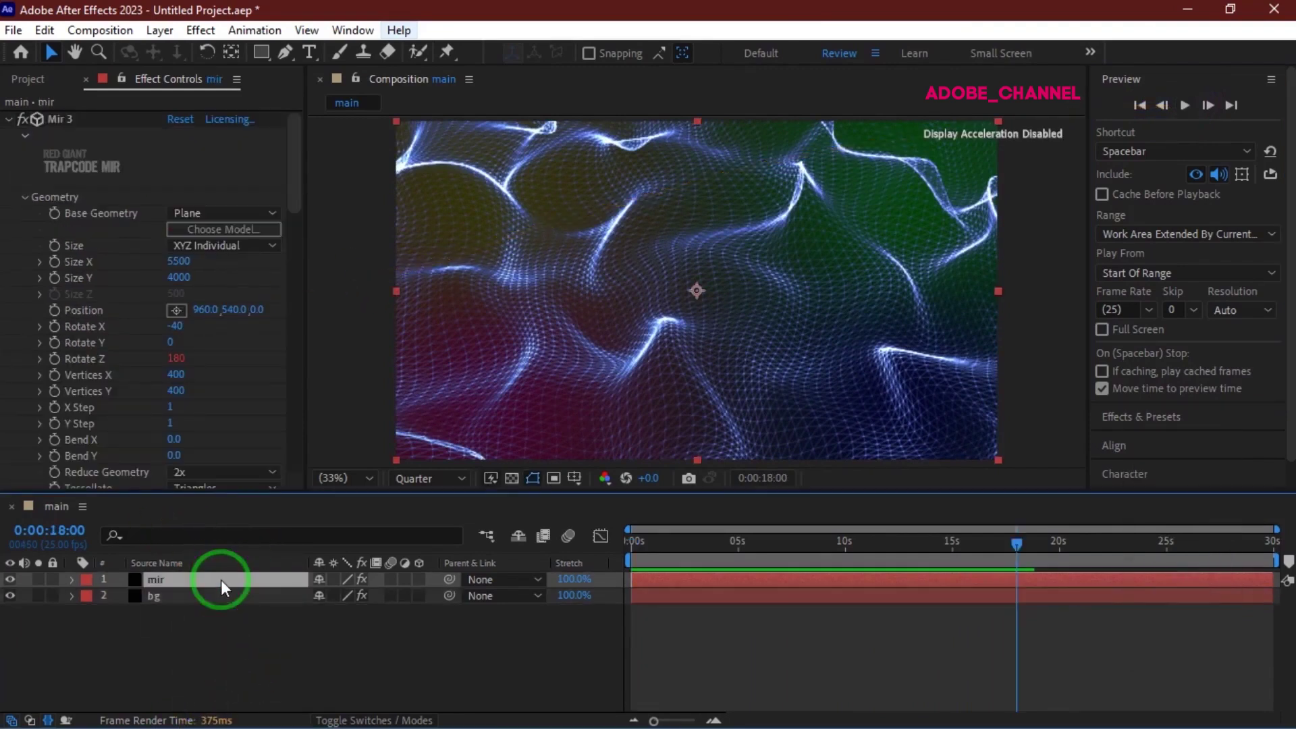
pyautogui.scroll(-3, 221, 378)
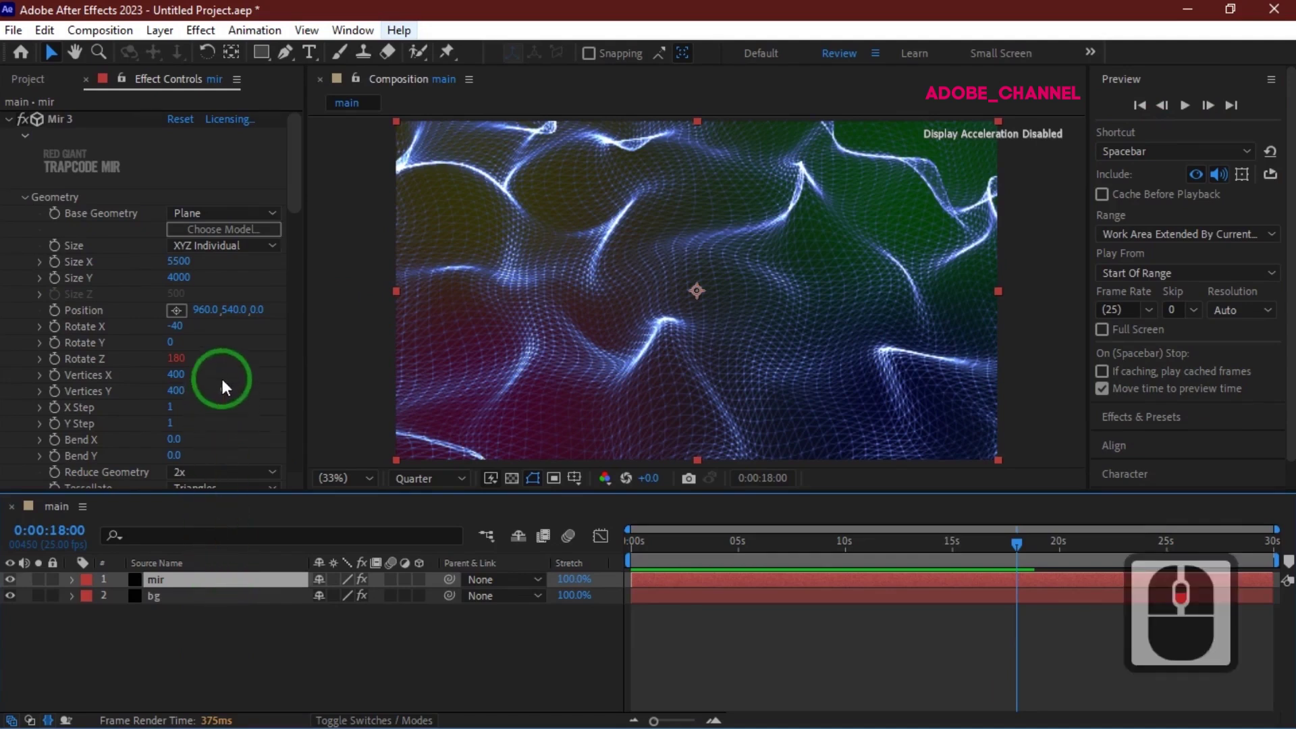
pyautogui.click(263, 343)
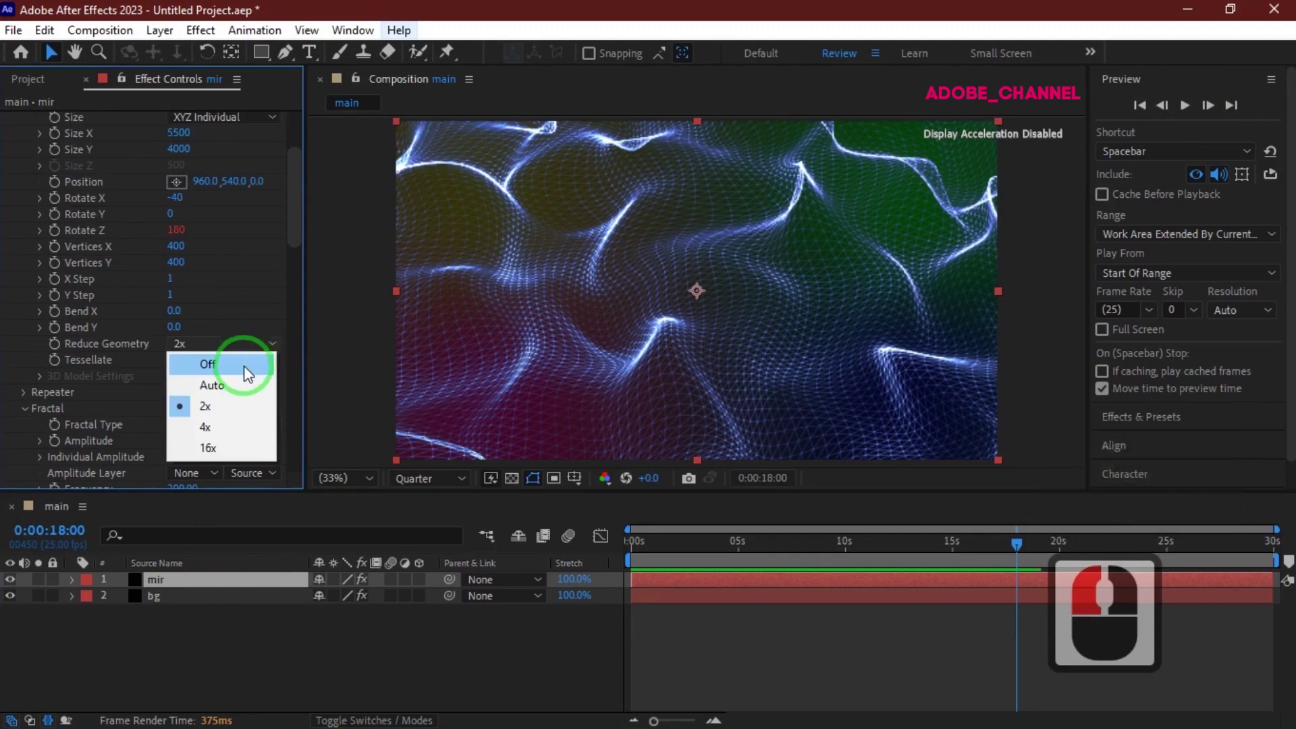
pyautogui.click(246, 366)
pyautogui.click(1183, 106)
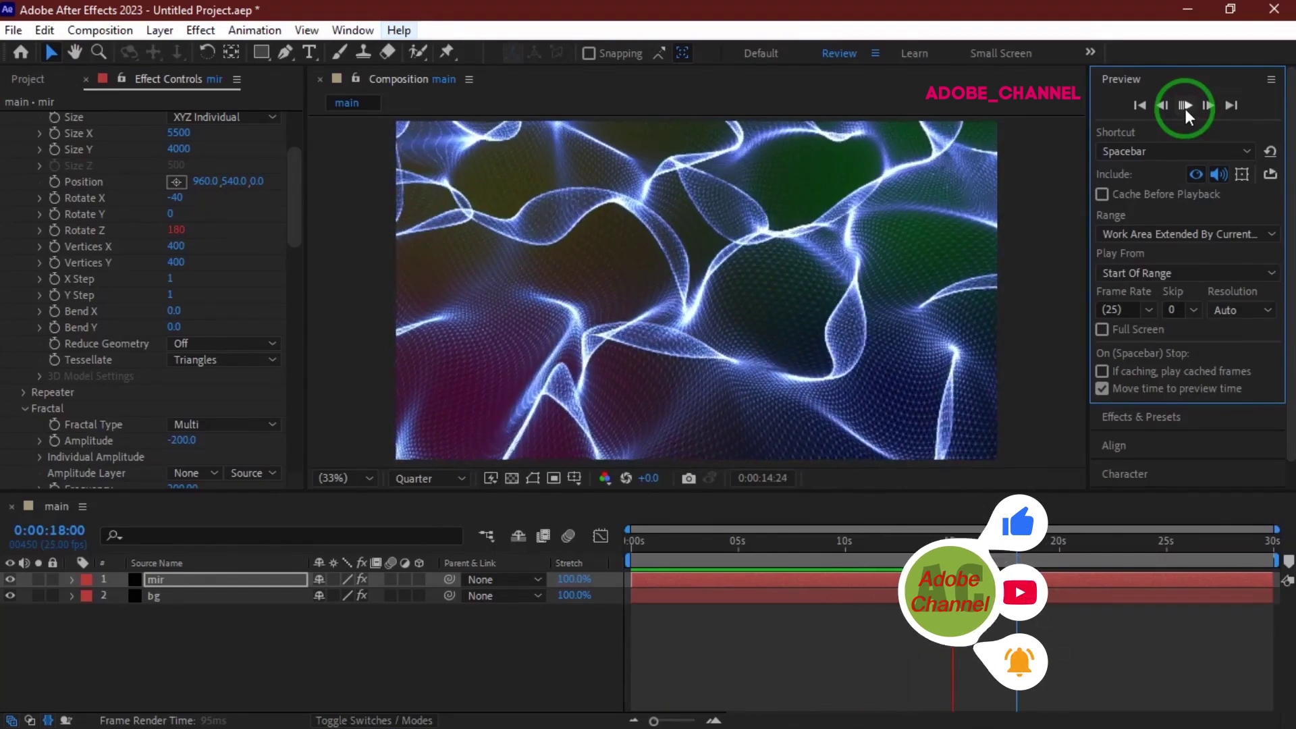
pyautogui.click(1186, 108)
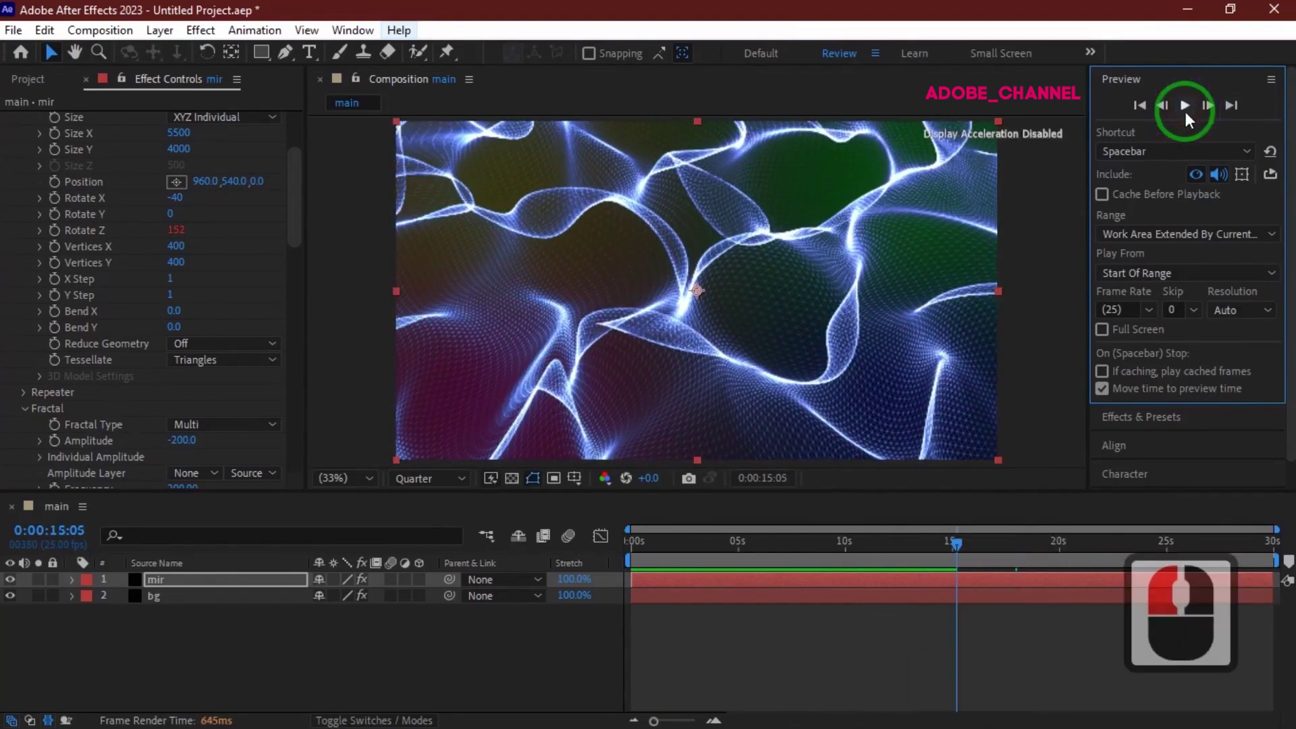